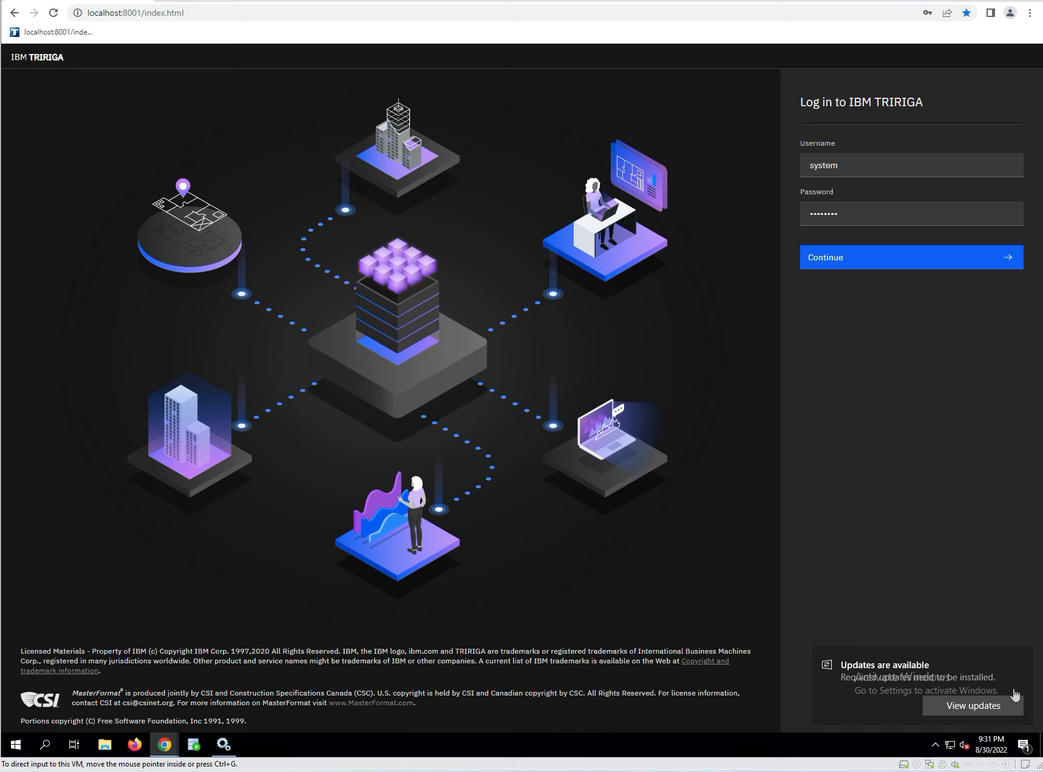
- Log in to TRIRIGA with the prefilled credentials and open the Data Modeler from the Tools landing page
click(968, 261)
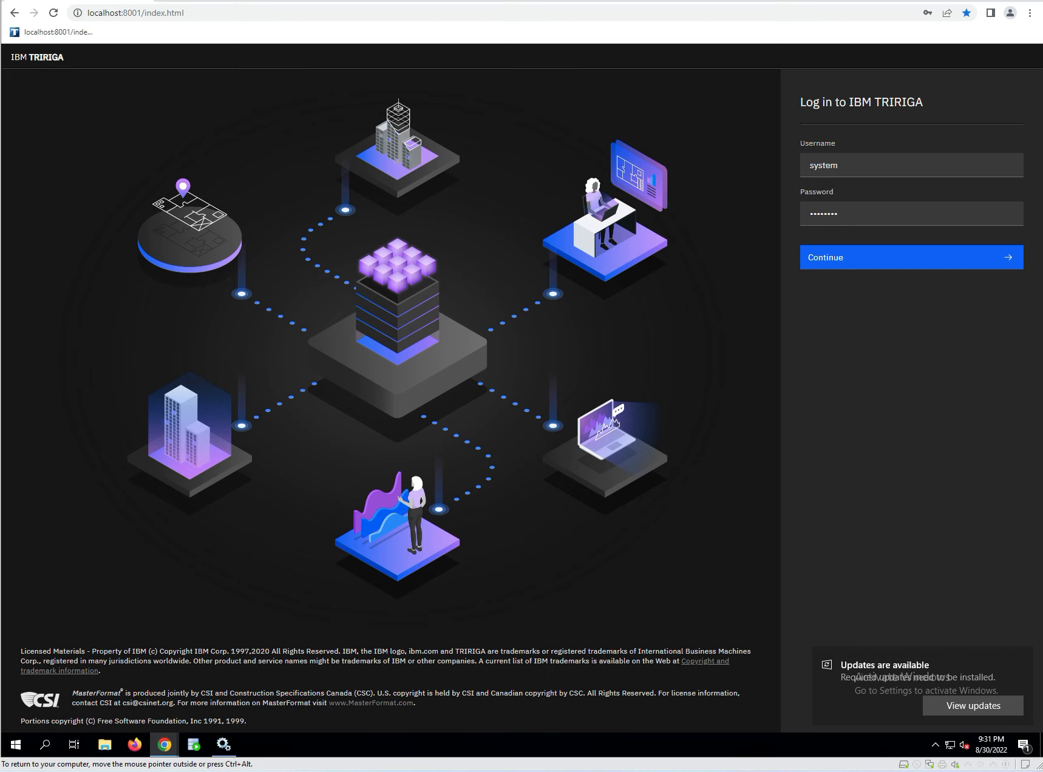
click(922, 260)
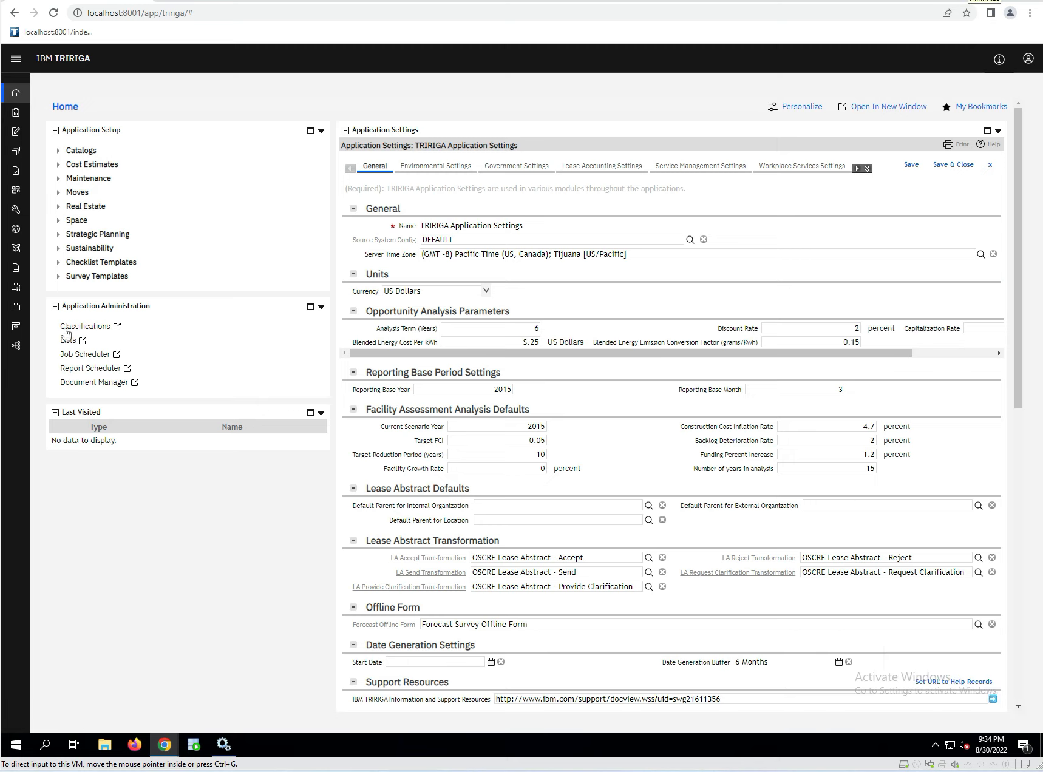
mouse_move(24, 347)
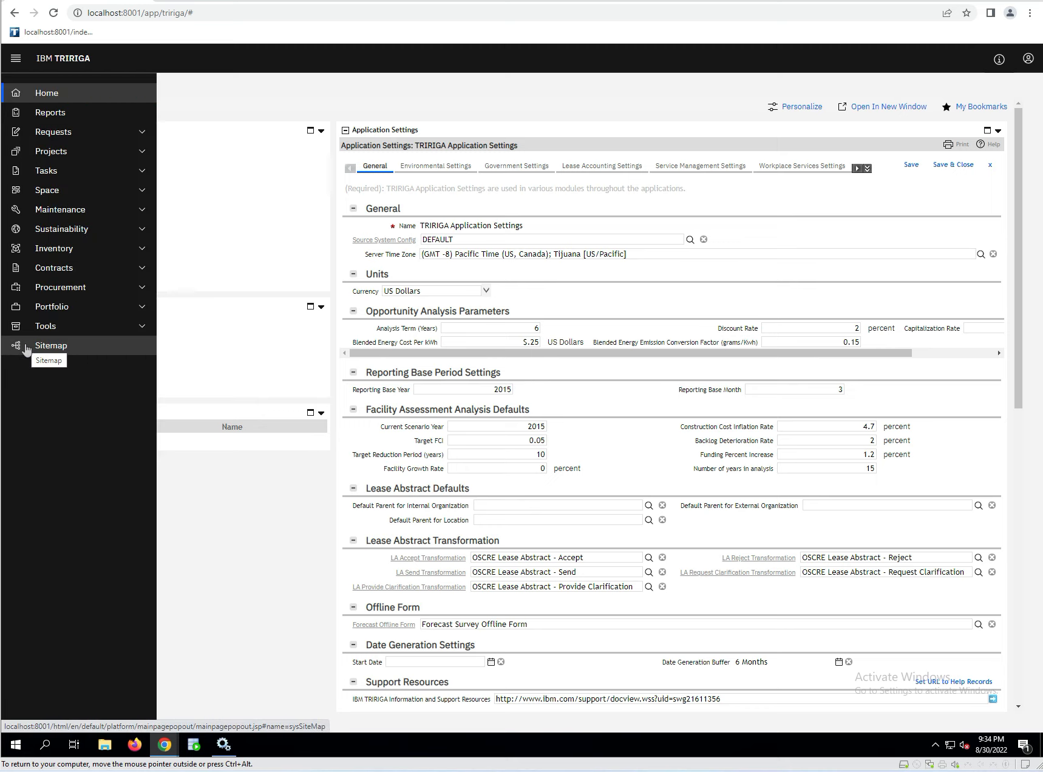
click(58, 329)
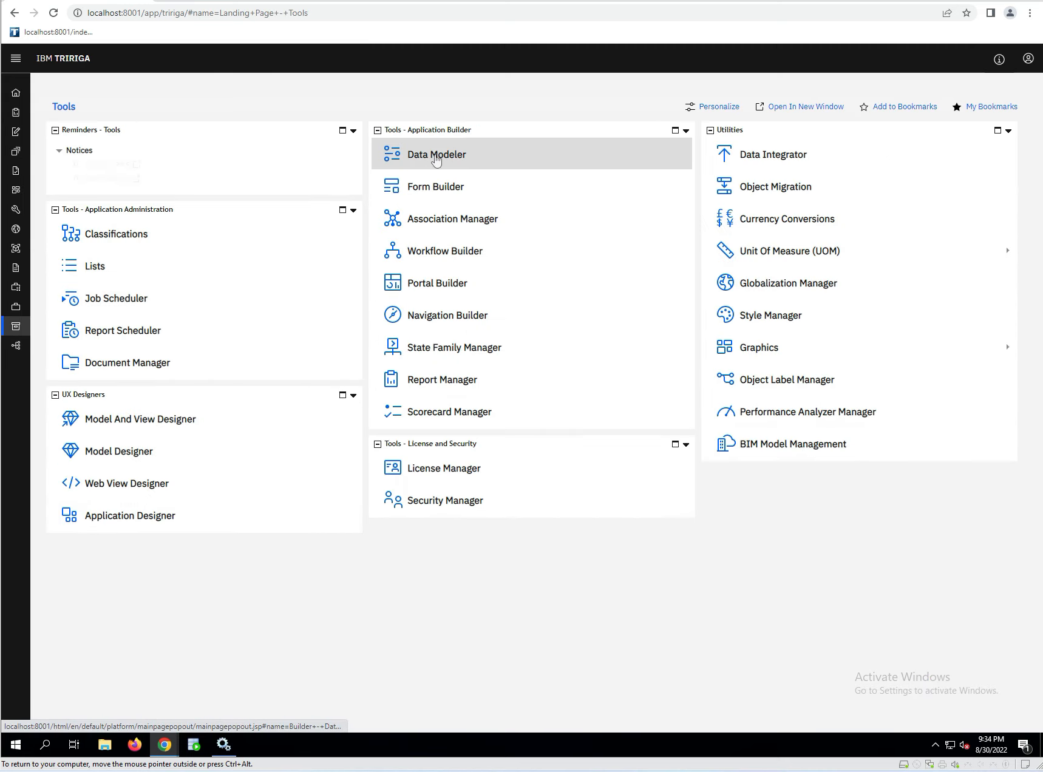
click(436, 171)
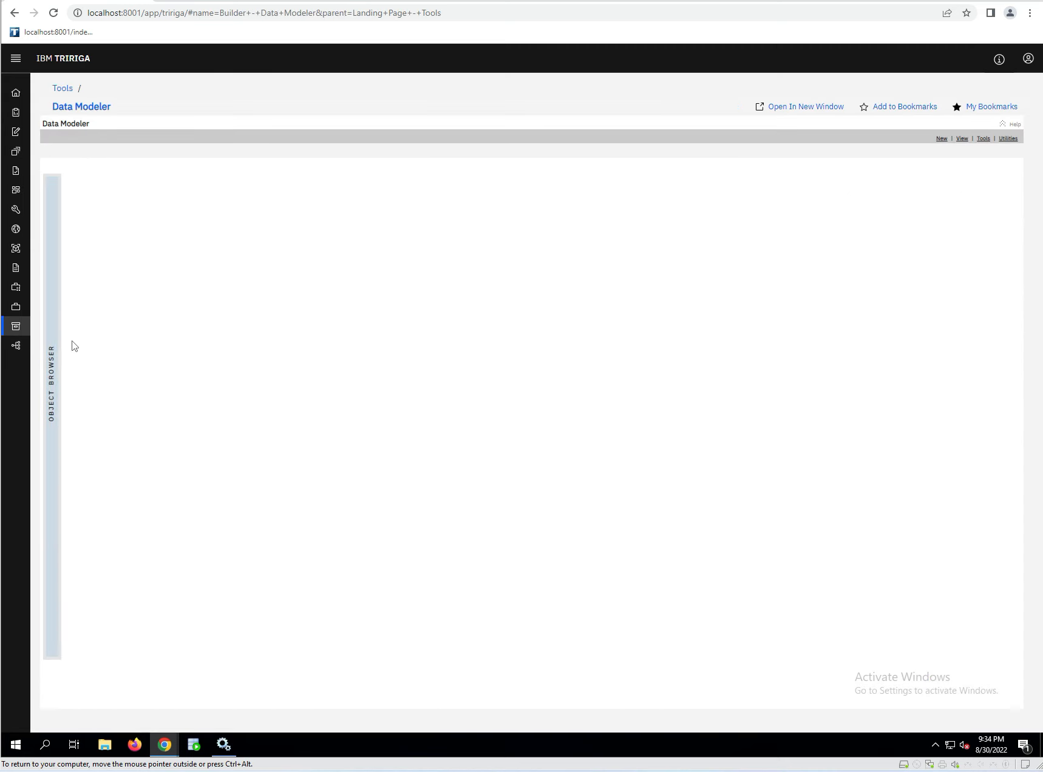
- Open the cstSports business object in the cstSports module
mouse_move(49, 335)
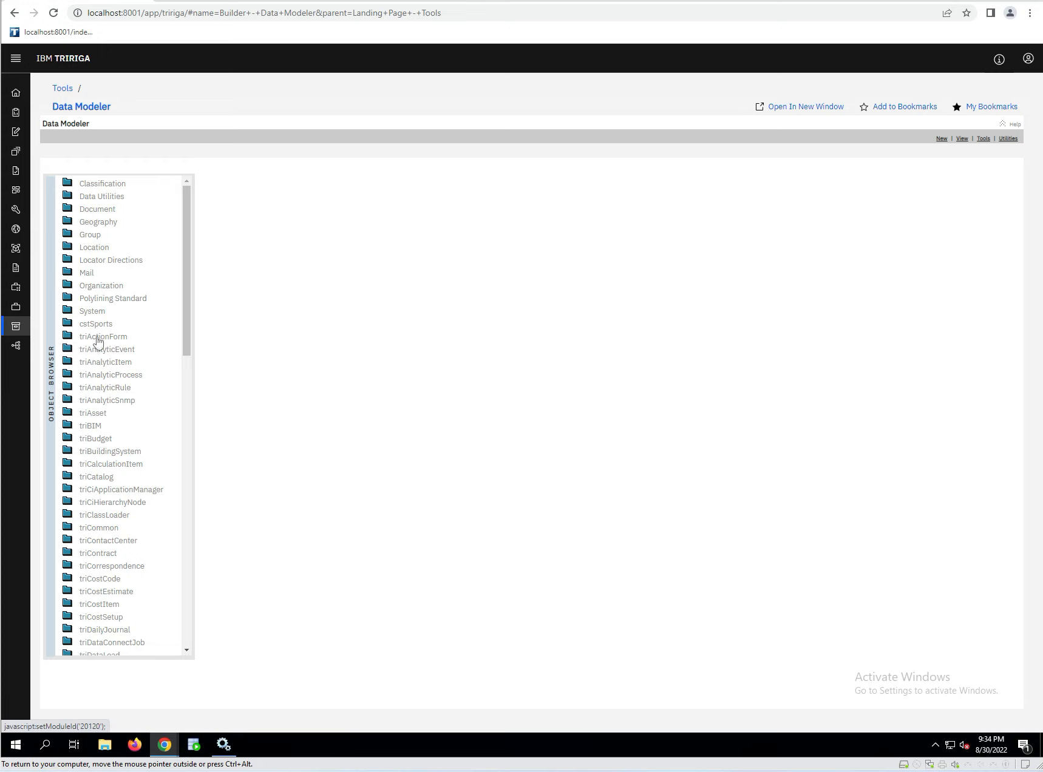
click(68, 325)
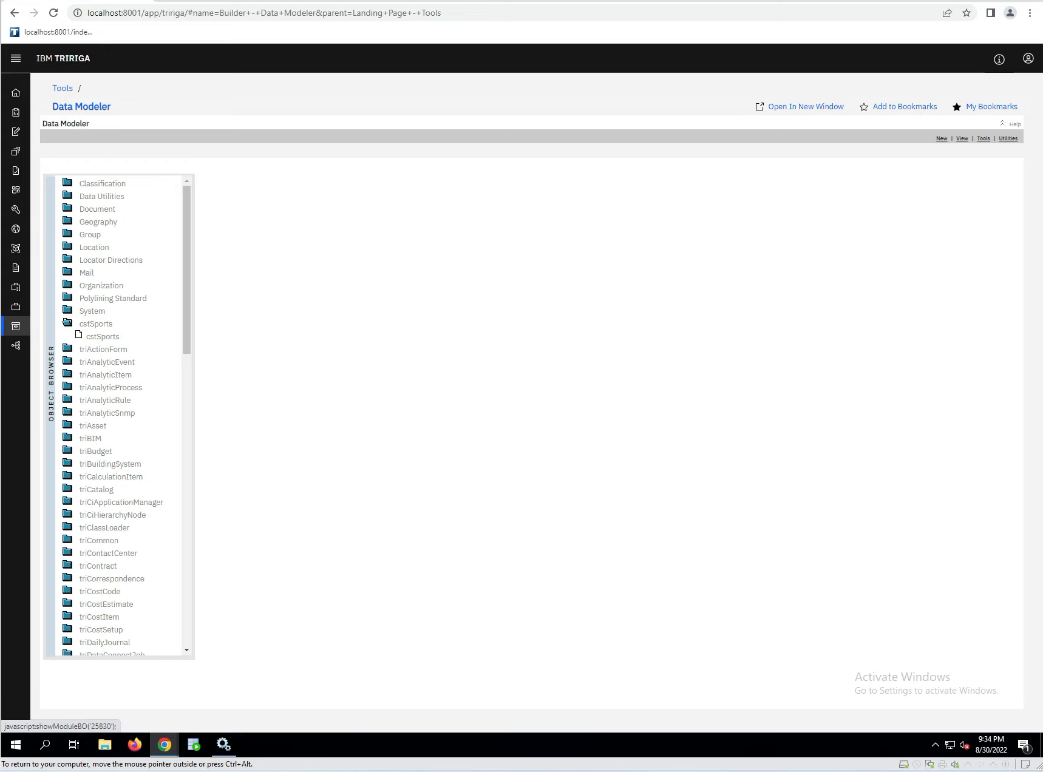
click(102, 337)
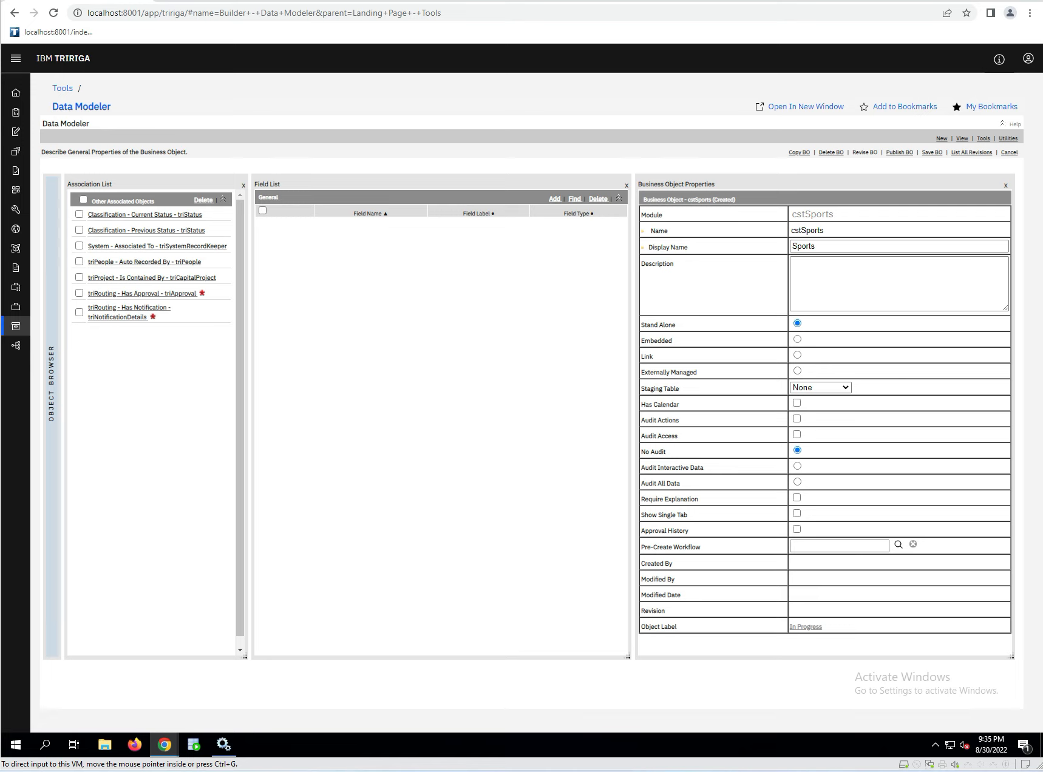
- Open the triBuilding business object in the Location module as a reference
mouse_move(53, 302)
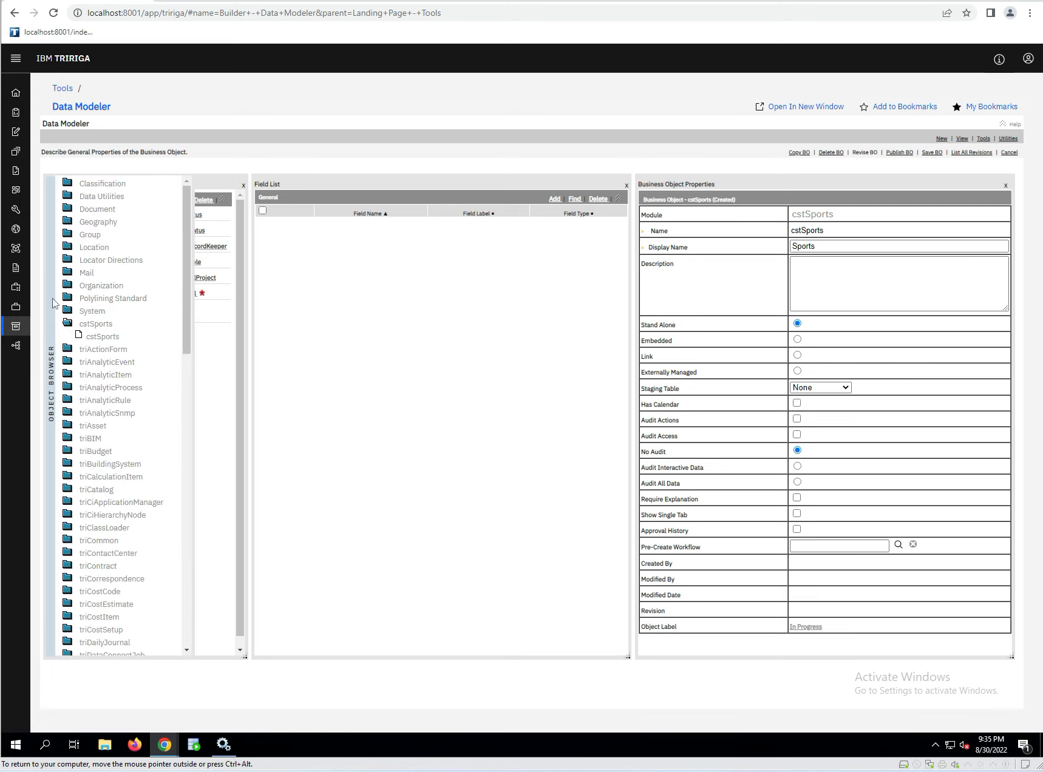
click(68, 248)
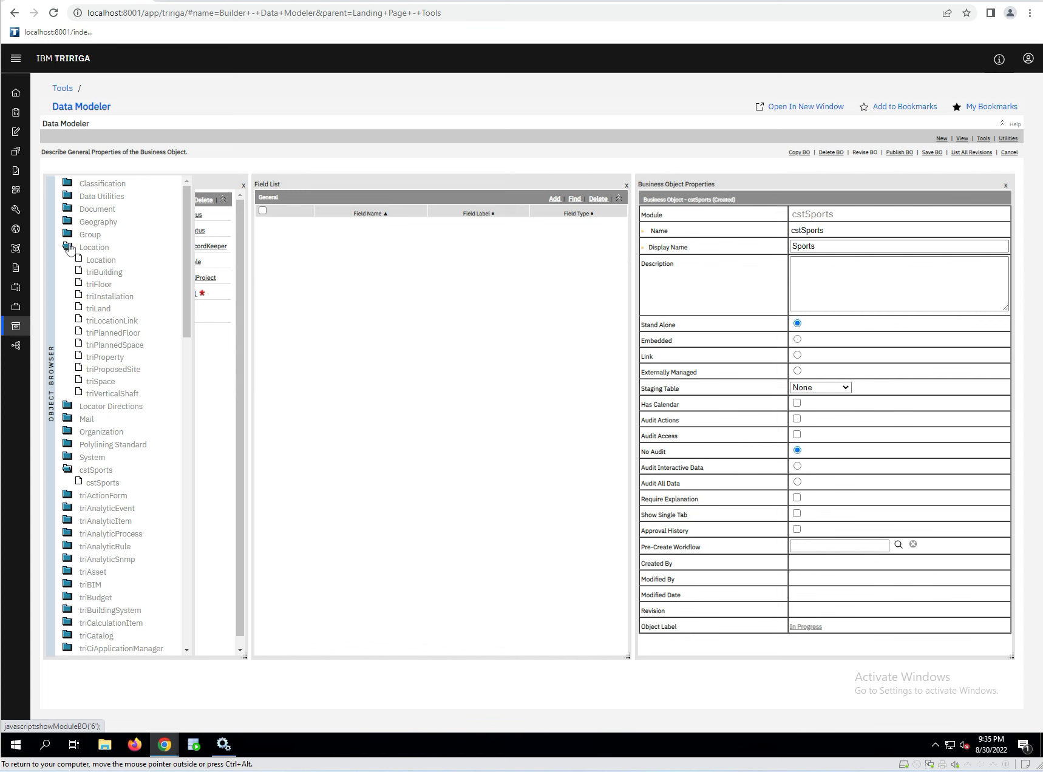
click(99, 274)
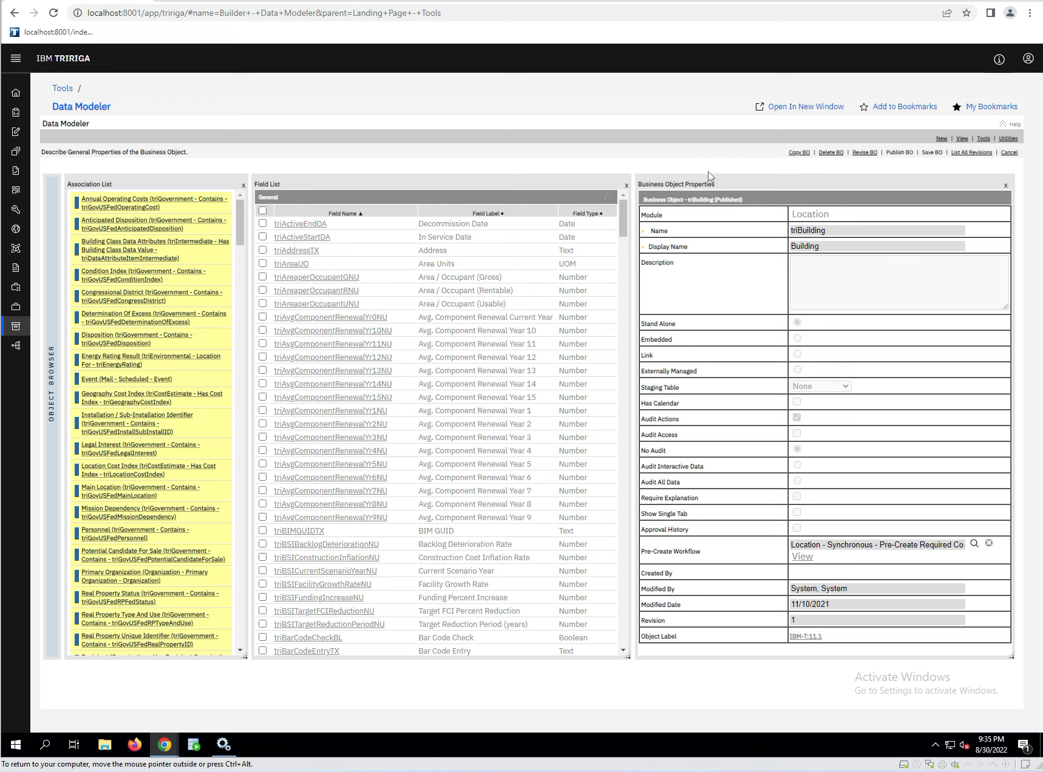
- Find "SY" on the page and examine the system read-only fields throughout triBuilding's field list
key(ctrl+f)
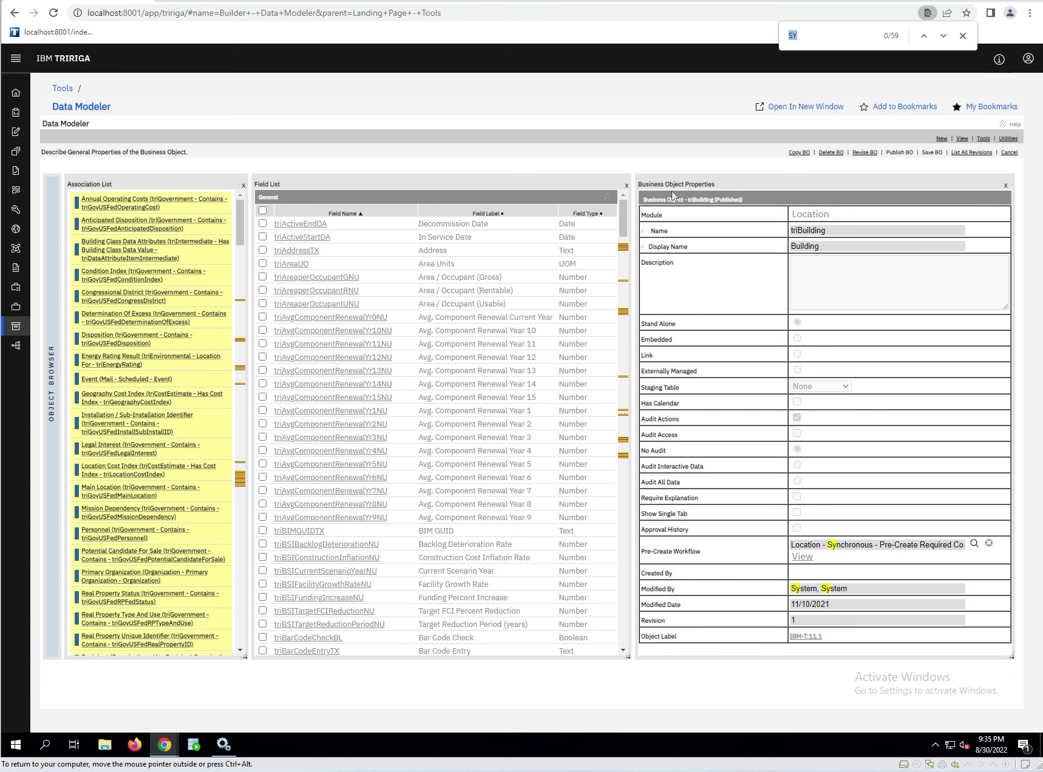
drag(622, 213, 642, 250)
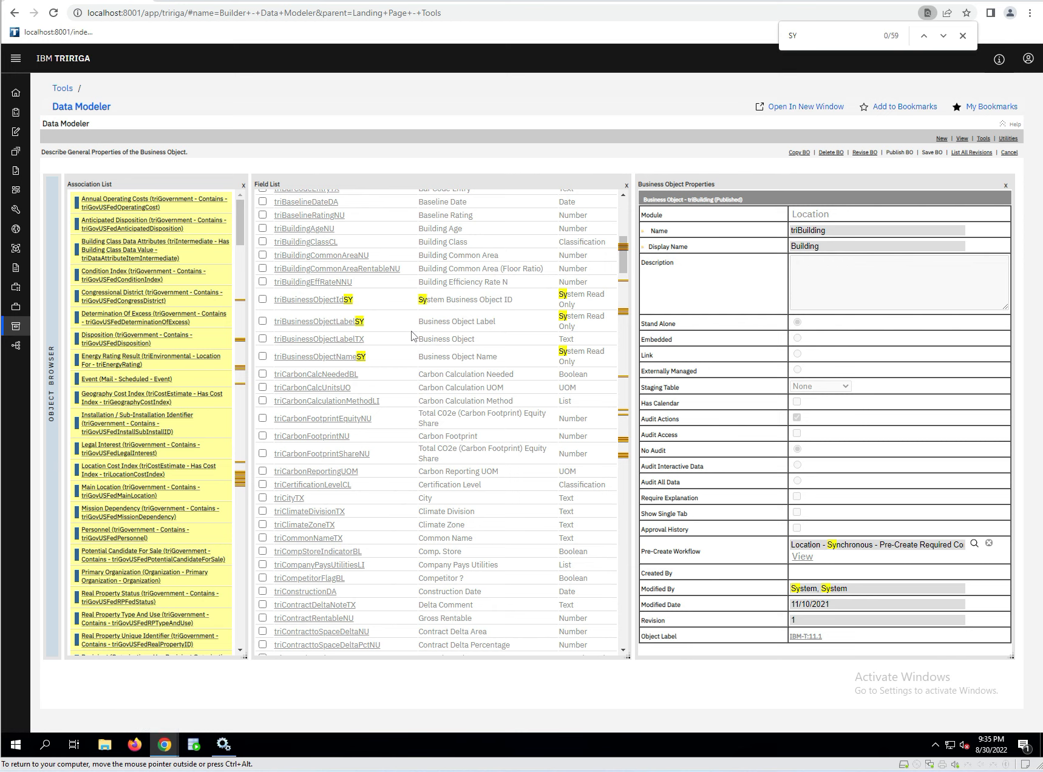
scroll(382, 350, down, 10)
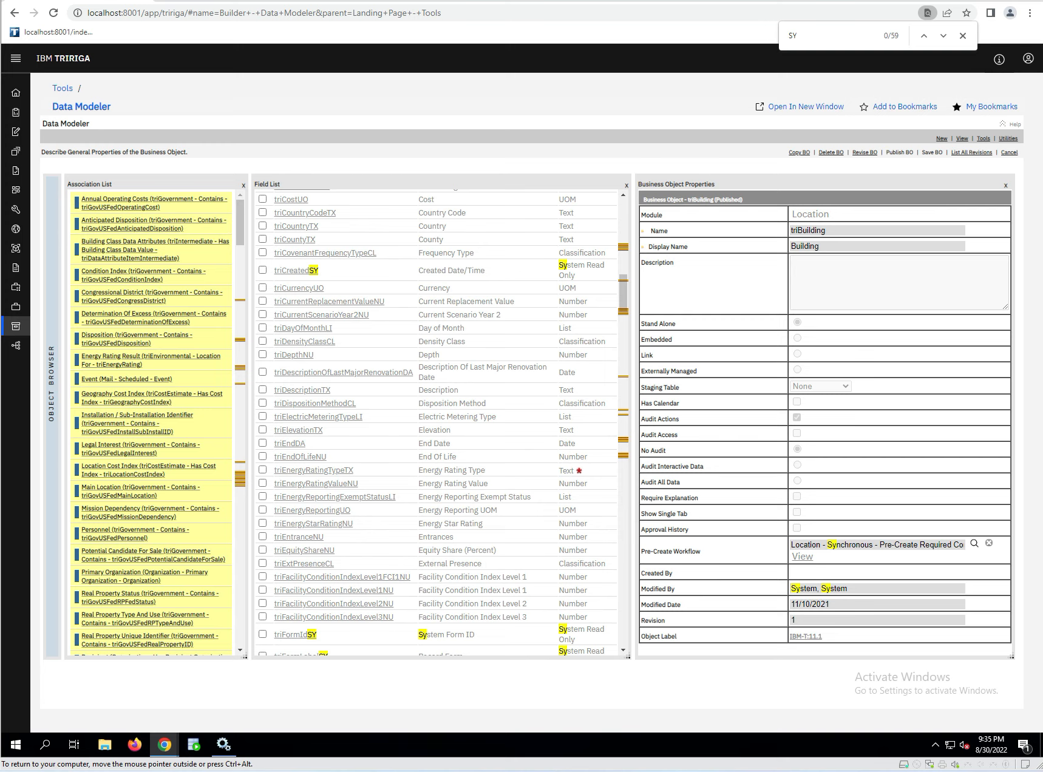
scroll(437, 418, down, 4)
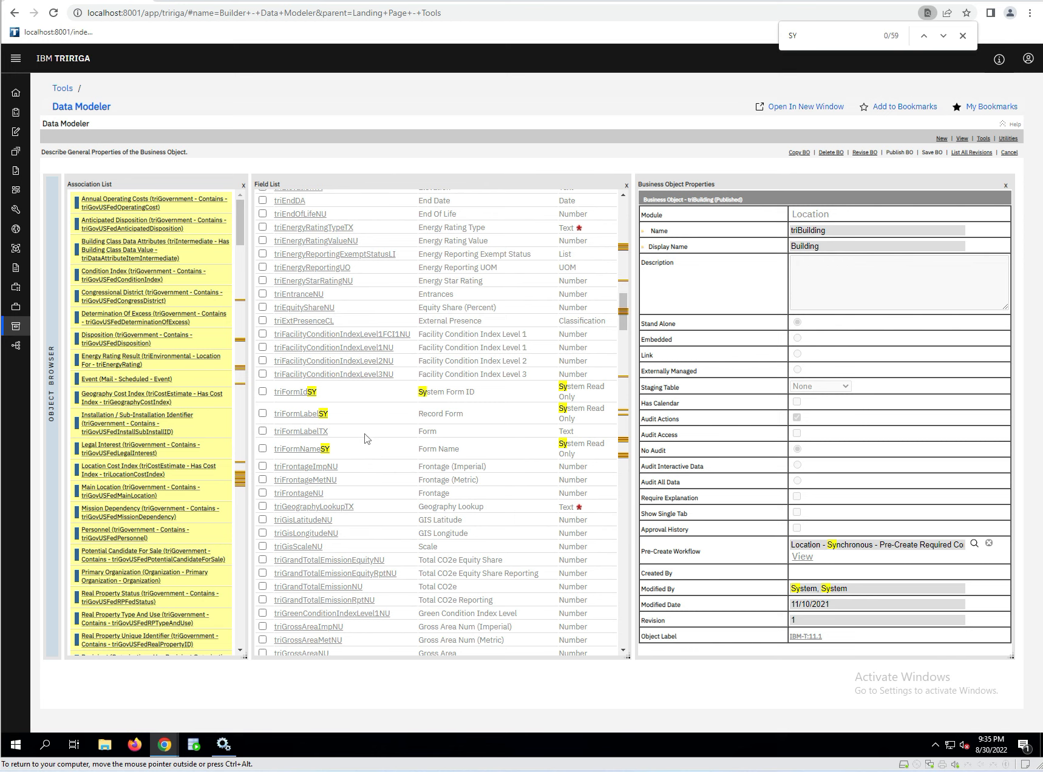
scroll(352, 437, down, 12)
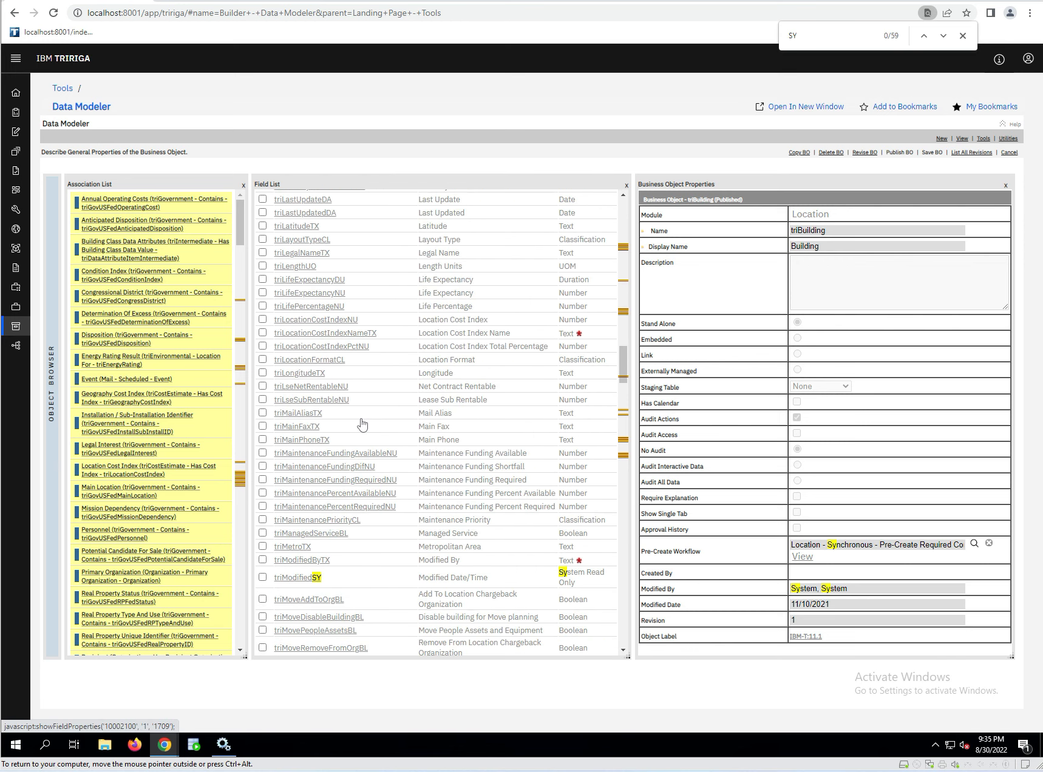
scroll(292, 344, down, 4)
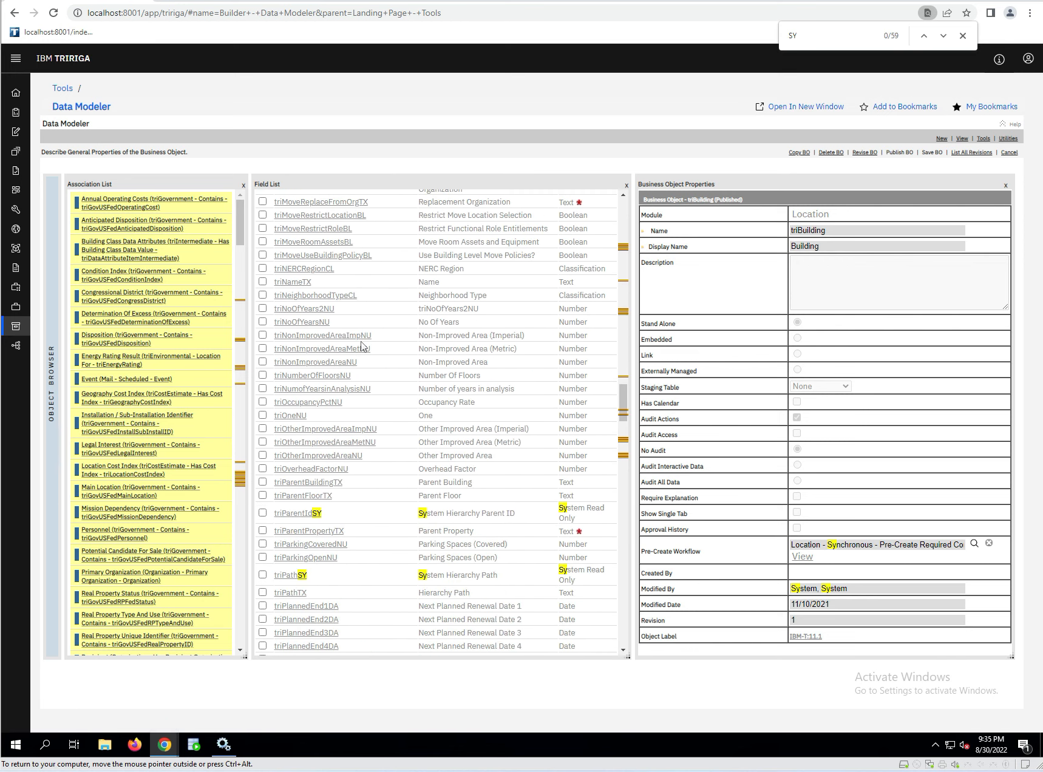
scroll(363, 346, up, 2)
scroll(340, 252, up, 1)
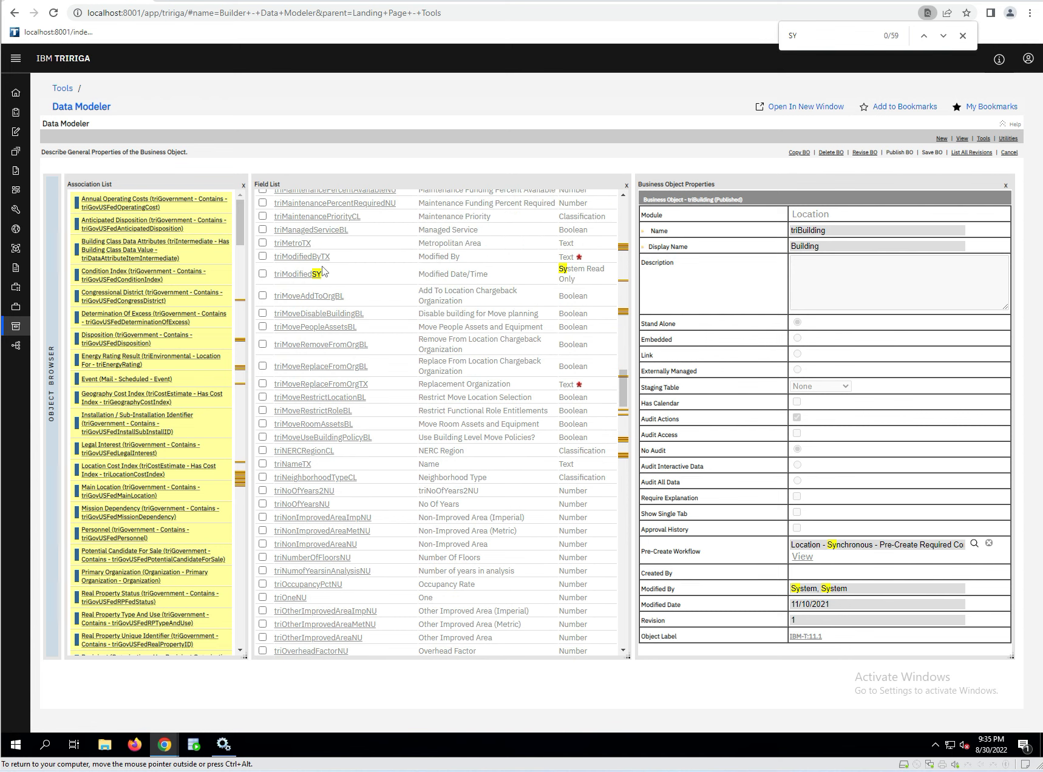
scroll(373, 335, down, 4)
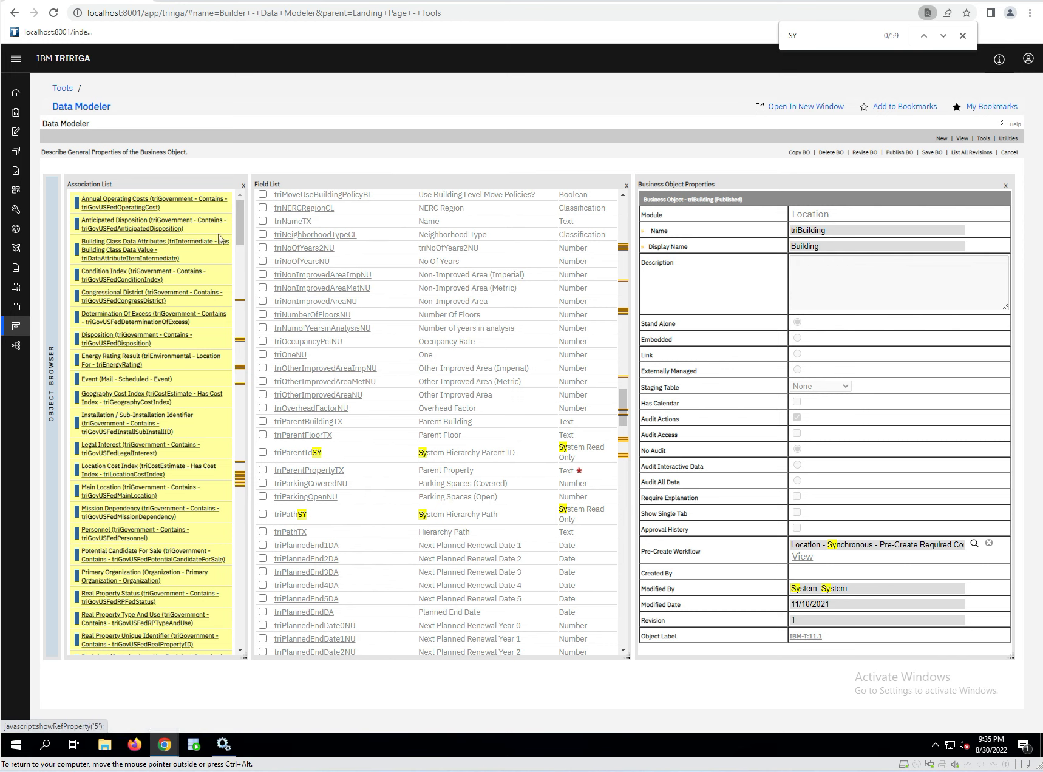
scroll(382, 501, down, 3)
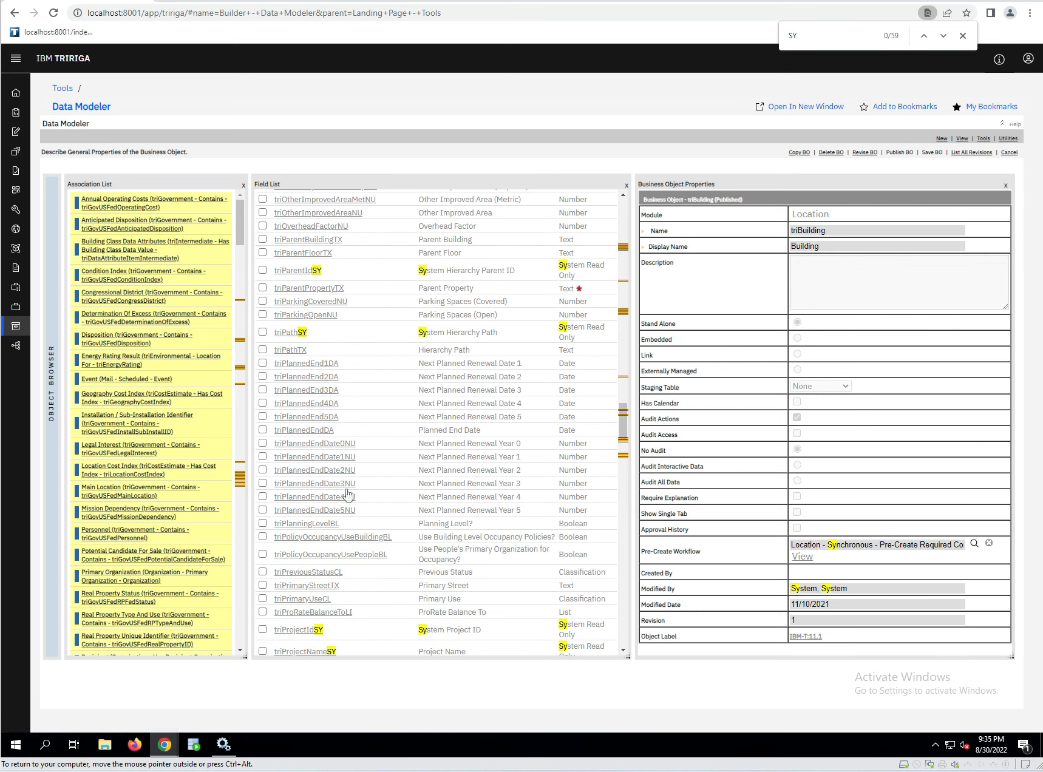
scroll(354, 455, down, 3)
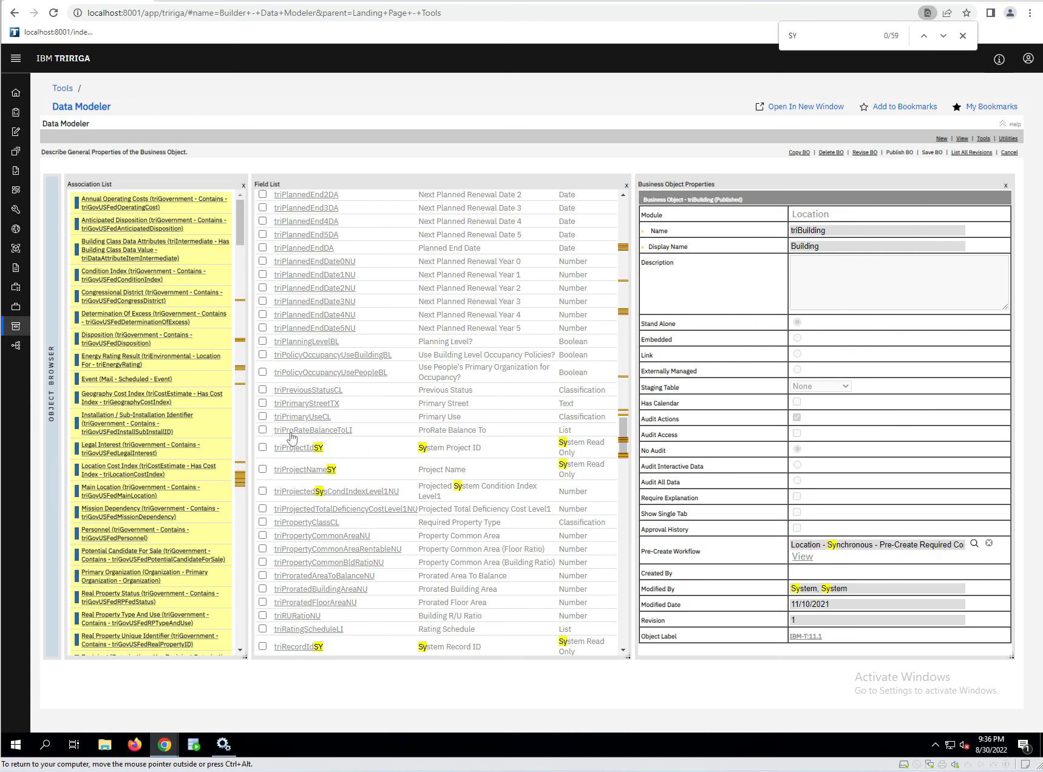
scroll(296, 443, down, 3)
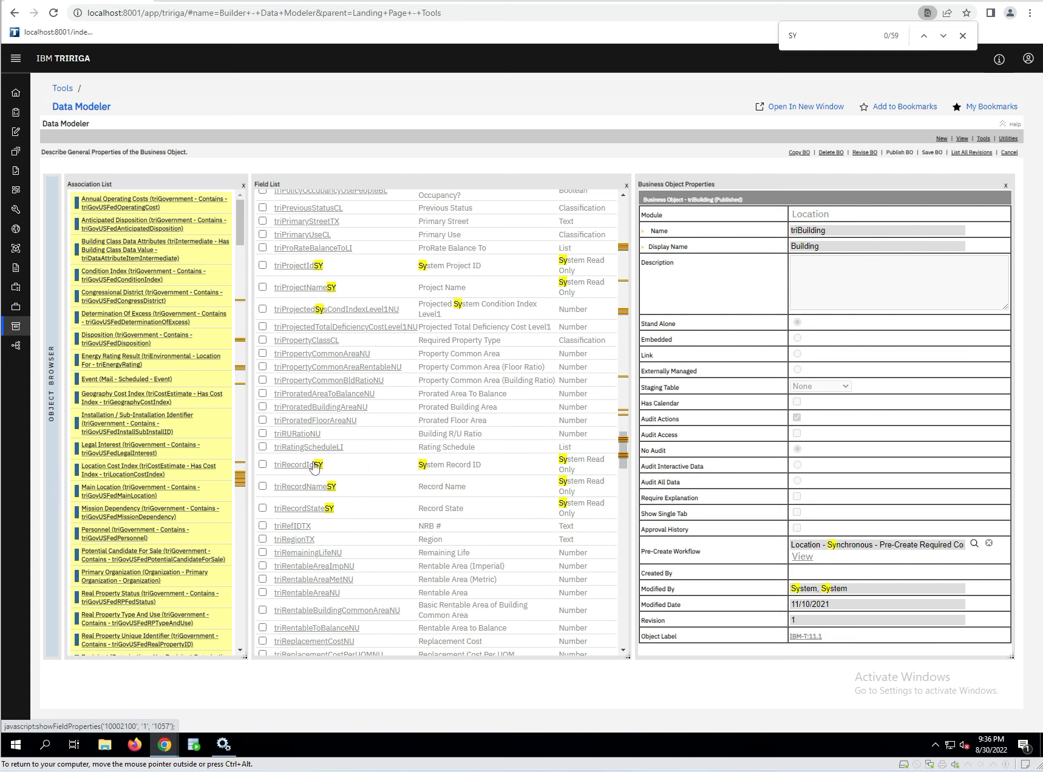
scroll(339, 473, down, 9)
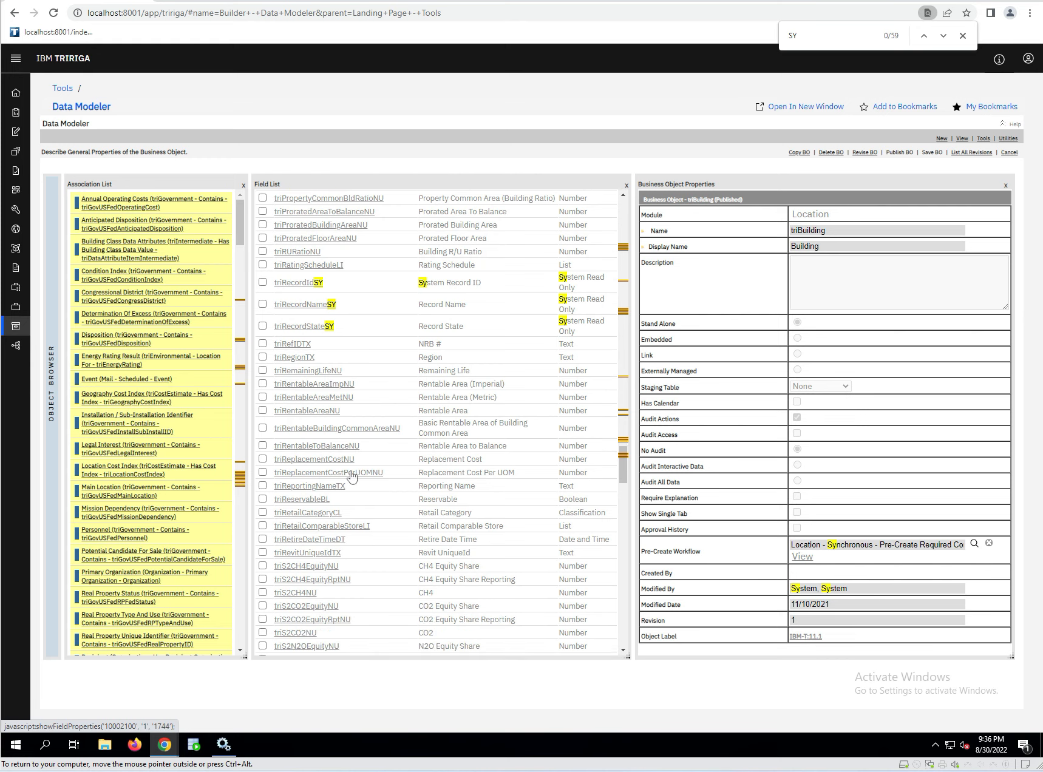
scroll(364, 446, up, 5)
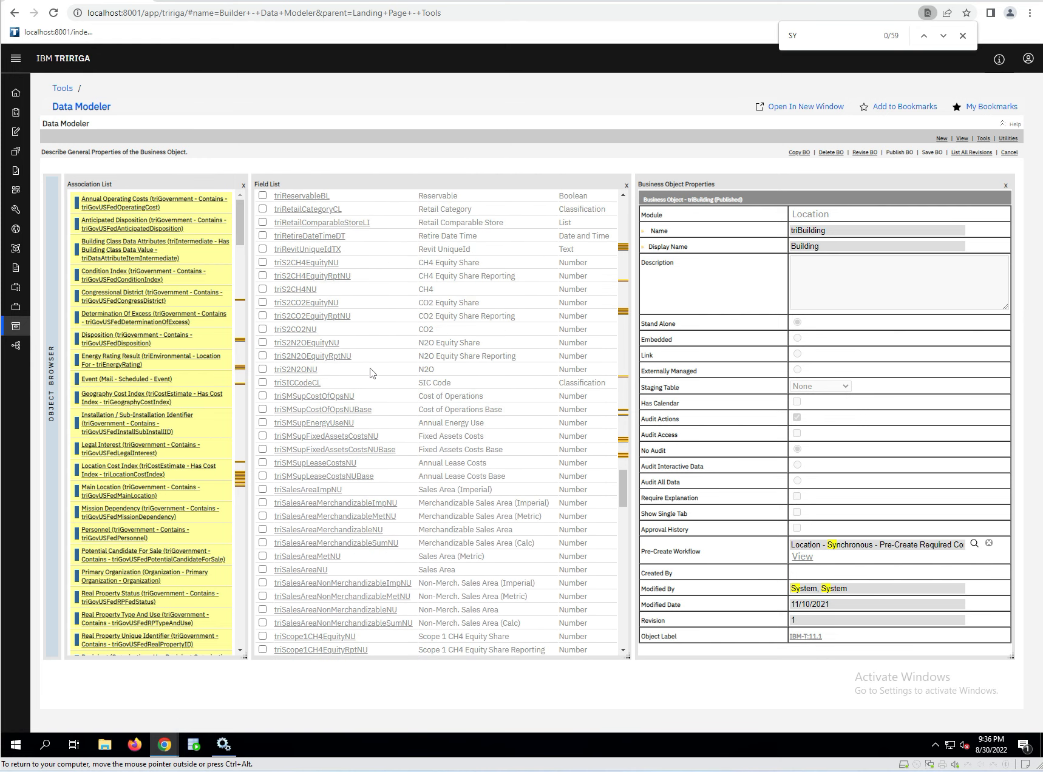
scroll(364, 352, up, 1)
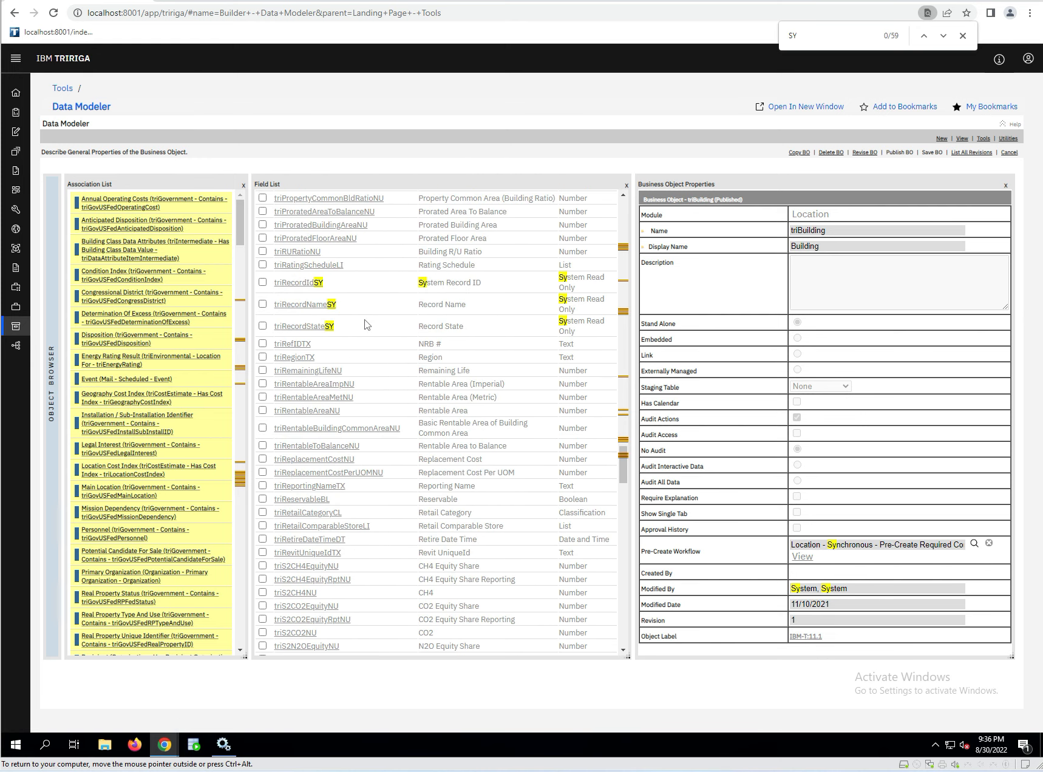
scroll(364, 425, down, 10)
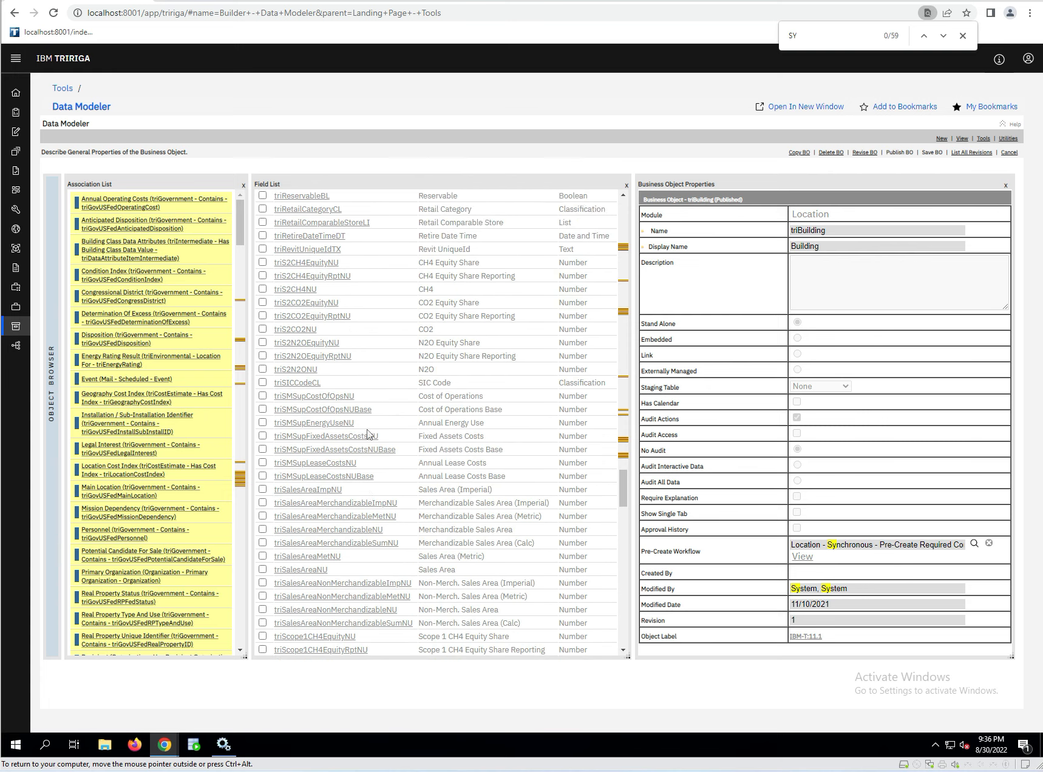
scroll(368, 434, down, 4)
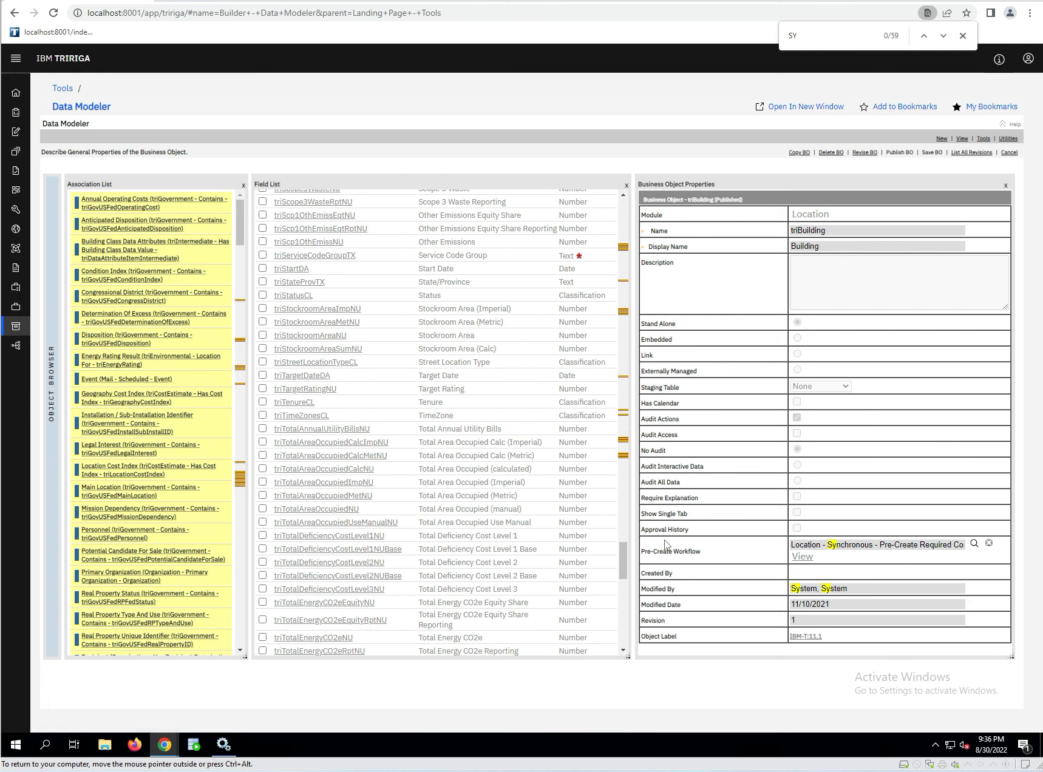
drag(622, 561, 635, 458)
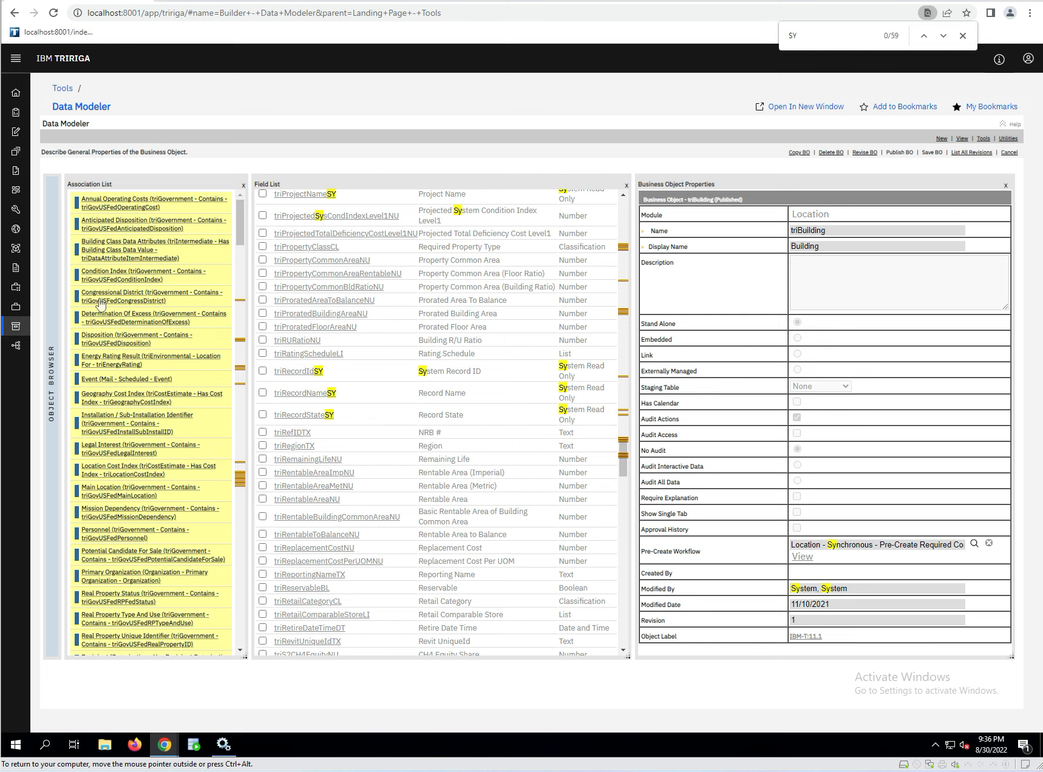
- Return to the cstSports business object and open the field search for its field list
mouse_move(54, 310)
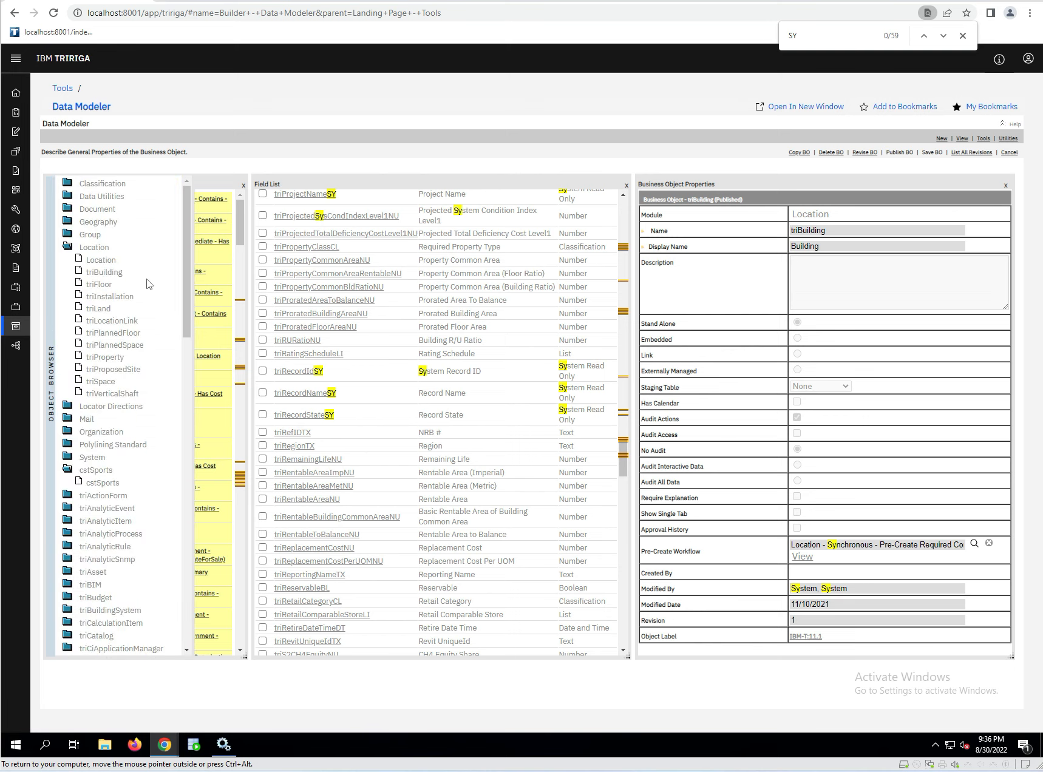
click(100, 483)
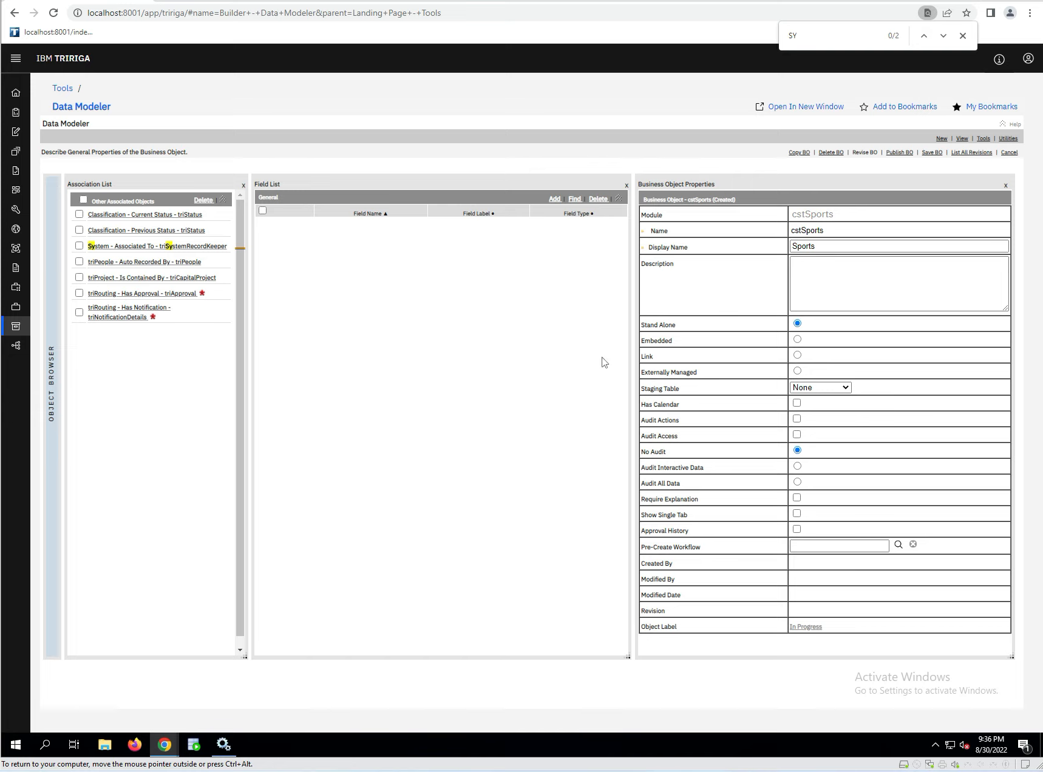
click(574, 199)
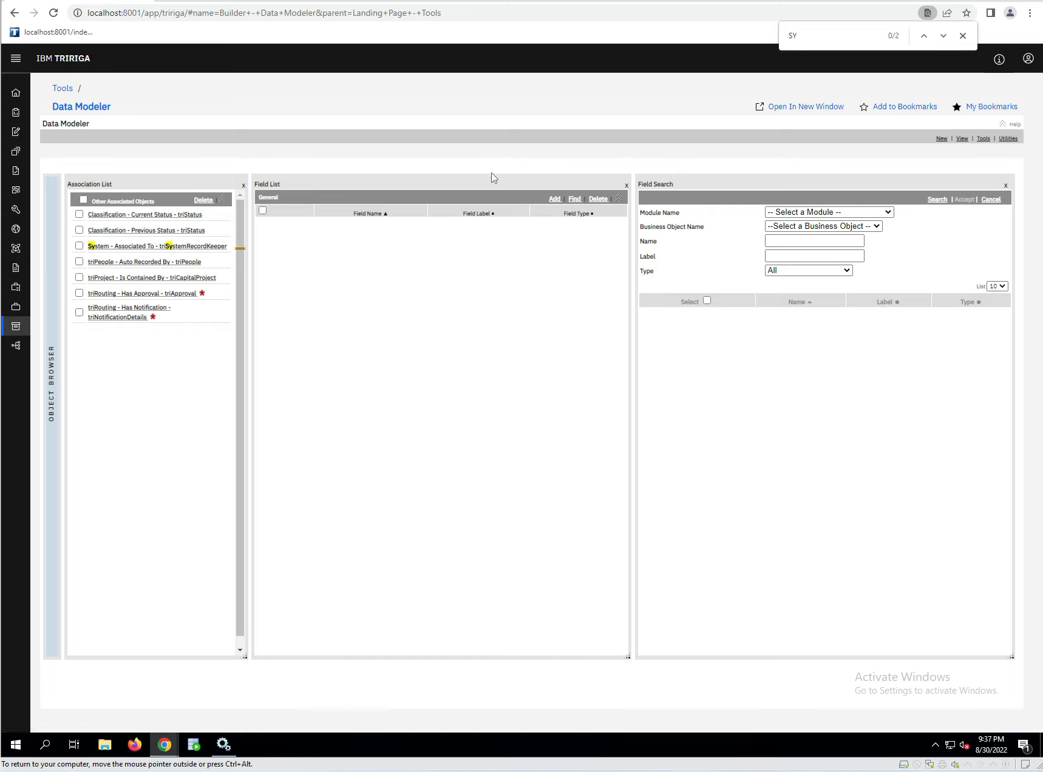
- Search for existing fields with the name %statusCL and show 50 results per page
click(807, 241)
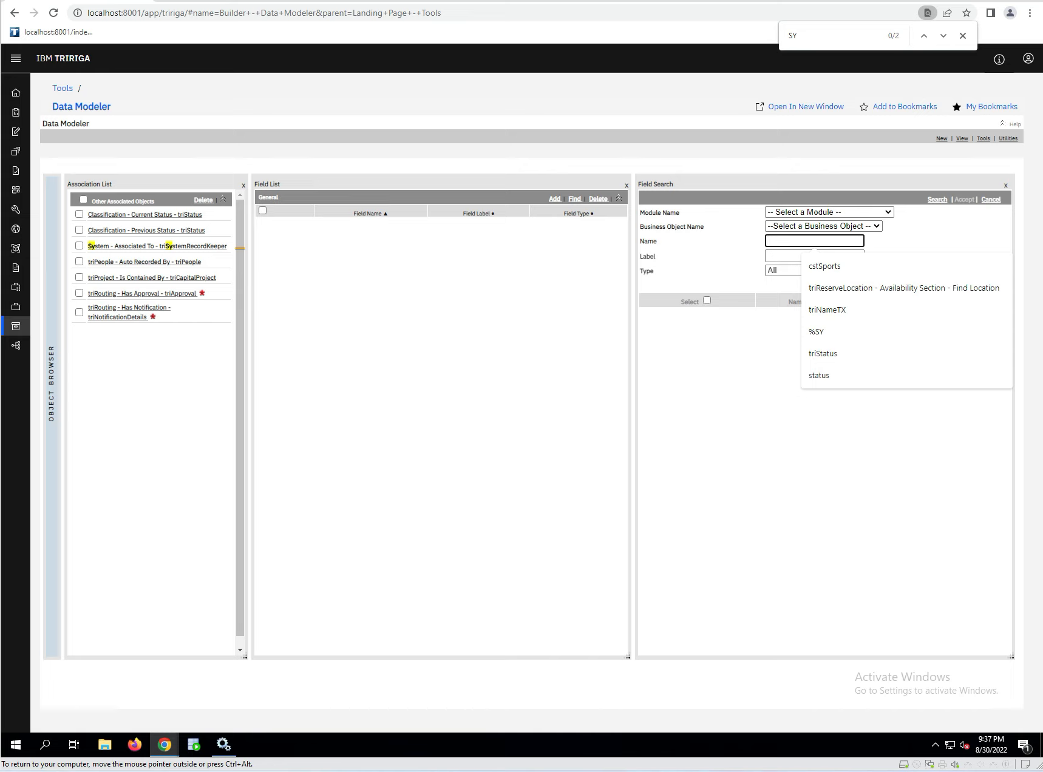
text(%status)
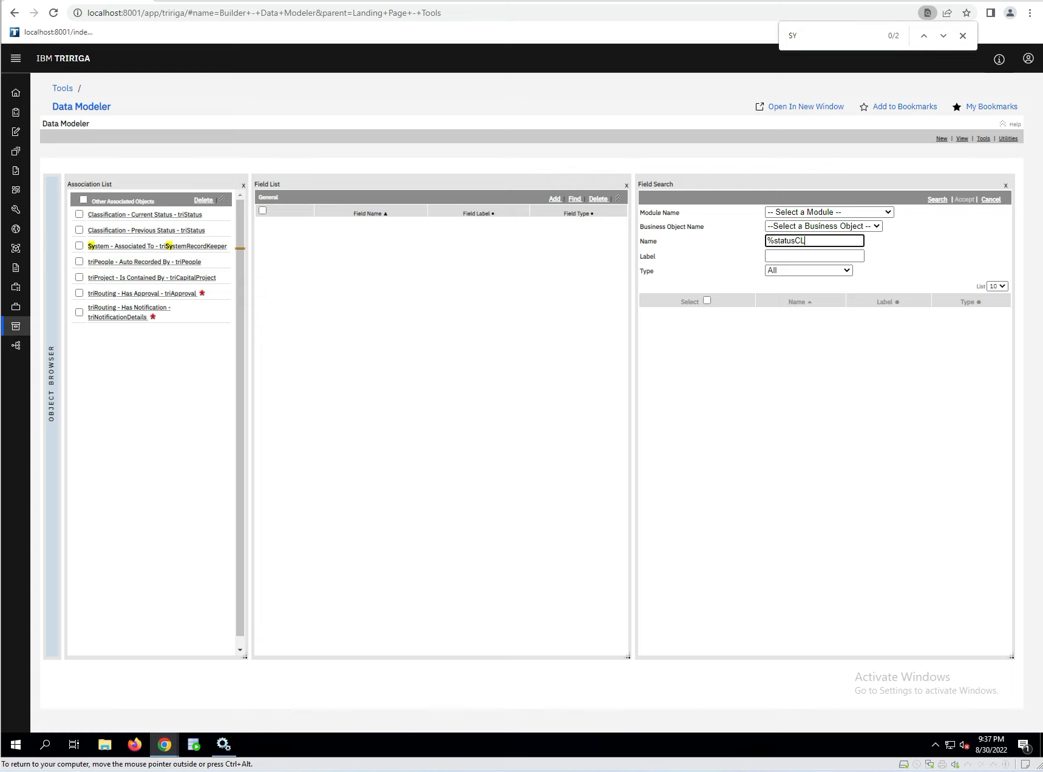
text(CL)
click(938, 200)
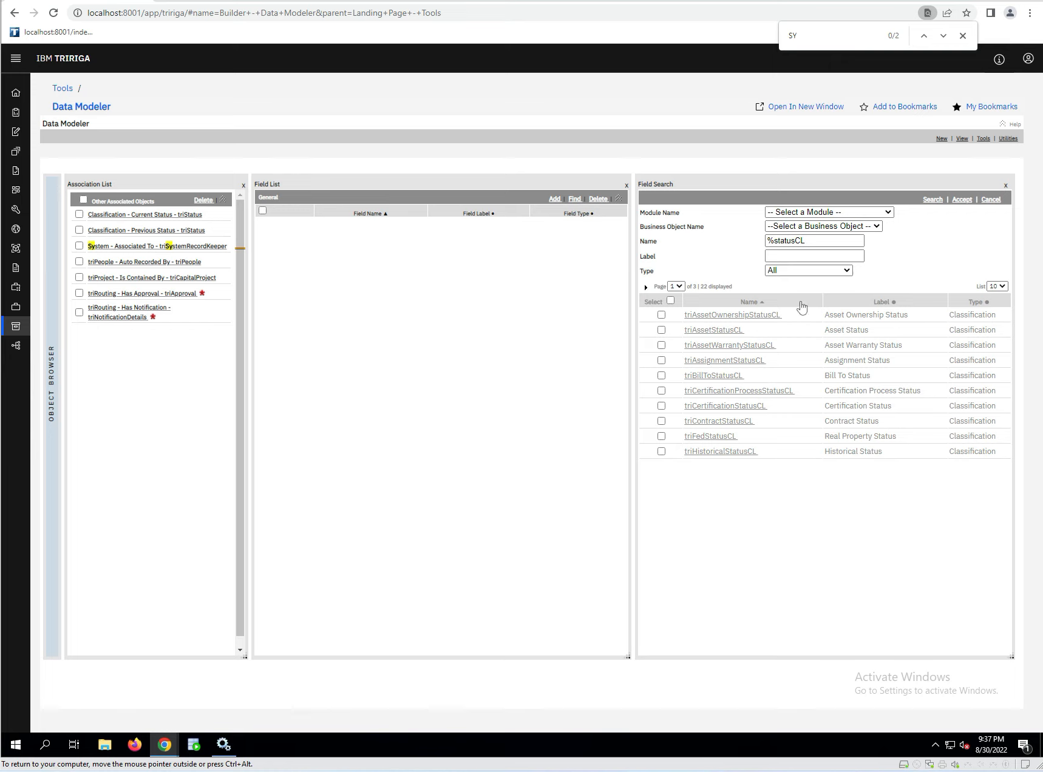
click(1002, 287)
click(993, 315)
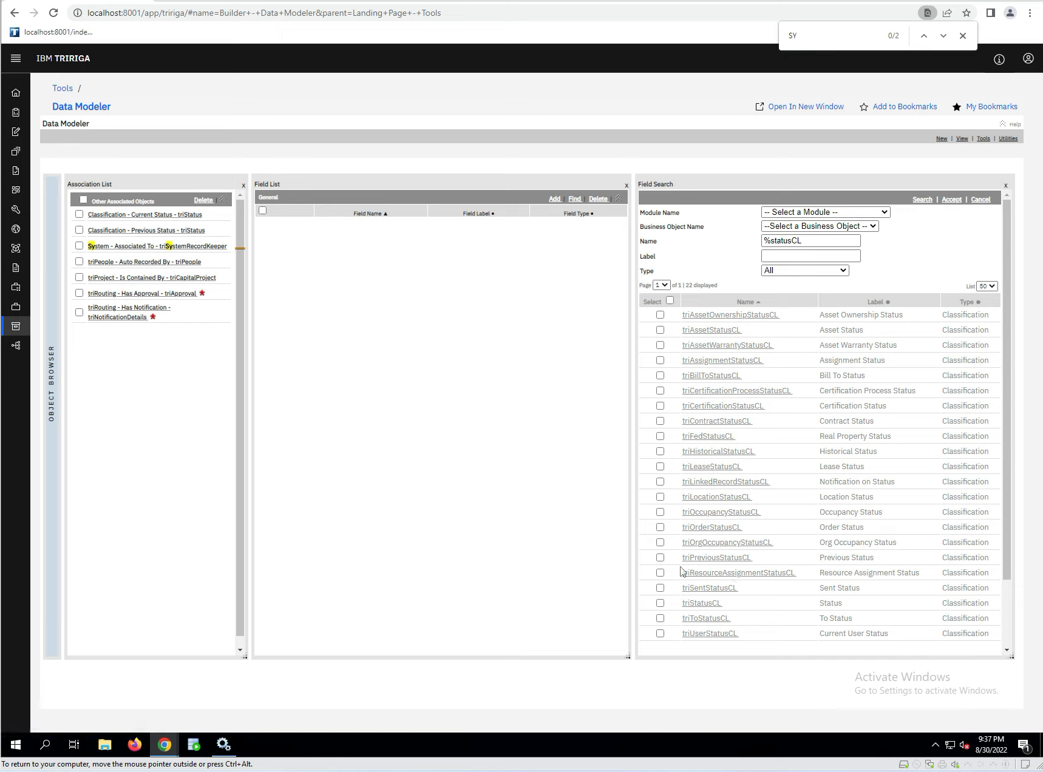
- Add the existing triStatusCL and triPreviousStatusCL classification fields to the cstSports field list
click(660, 604)
click(951, 200)
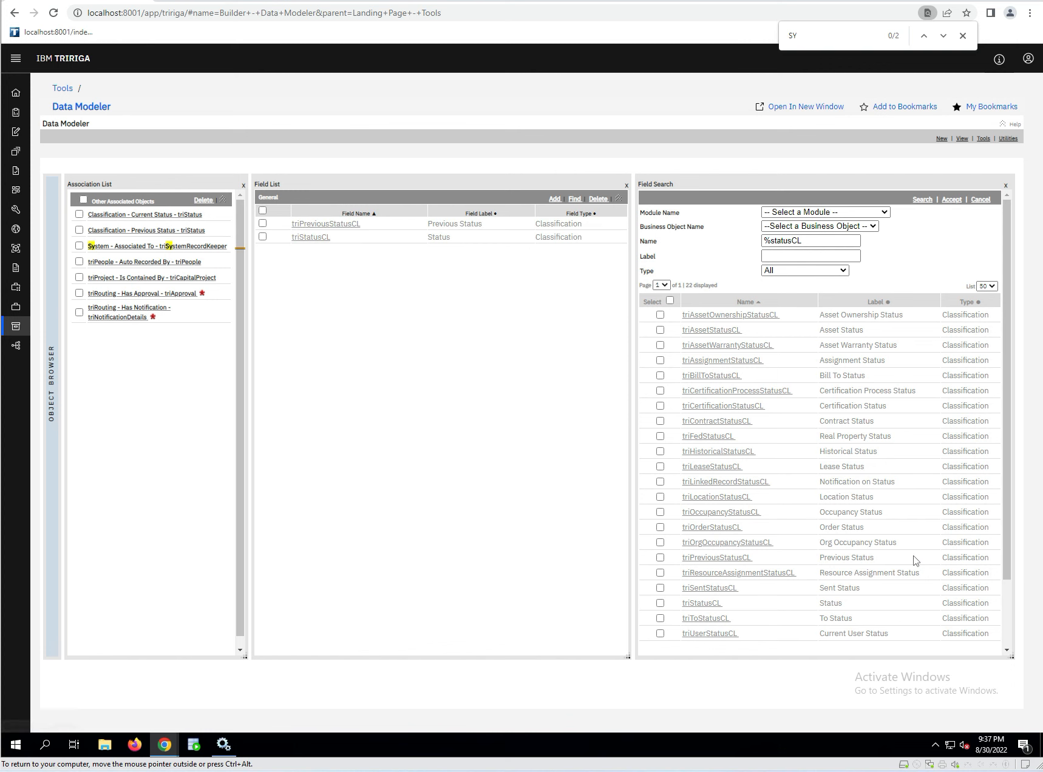
- Clear the name filter and search for all existing fields of type System Read Only
click(813, 240)
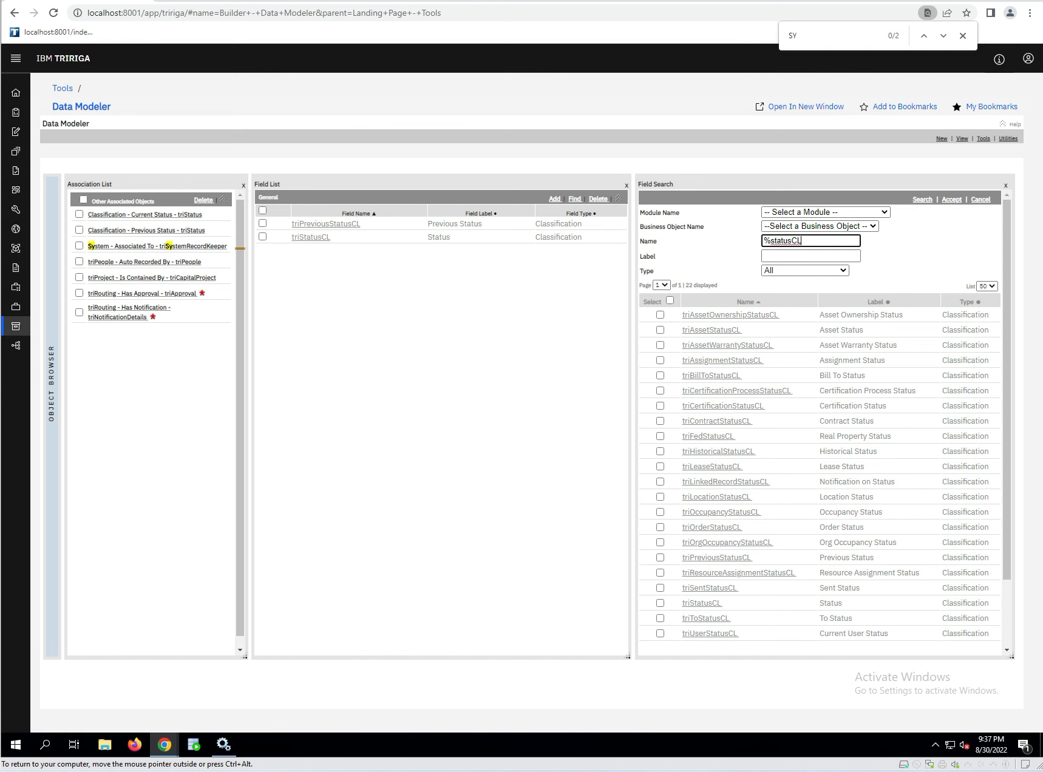
key(ctrl+a)
key(BackSpace)
click(832, 271)
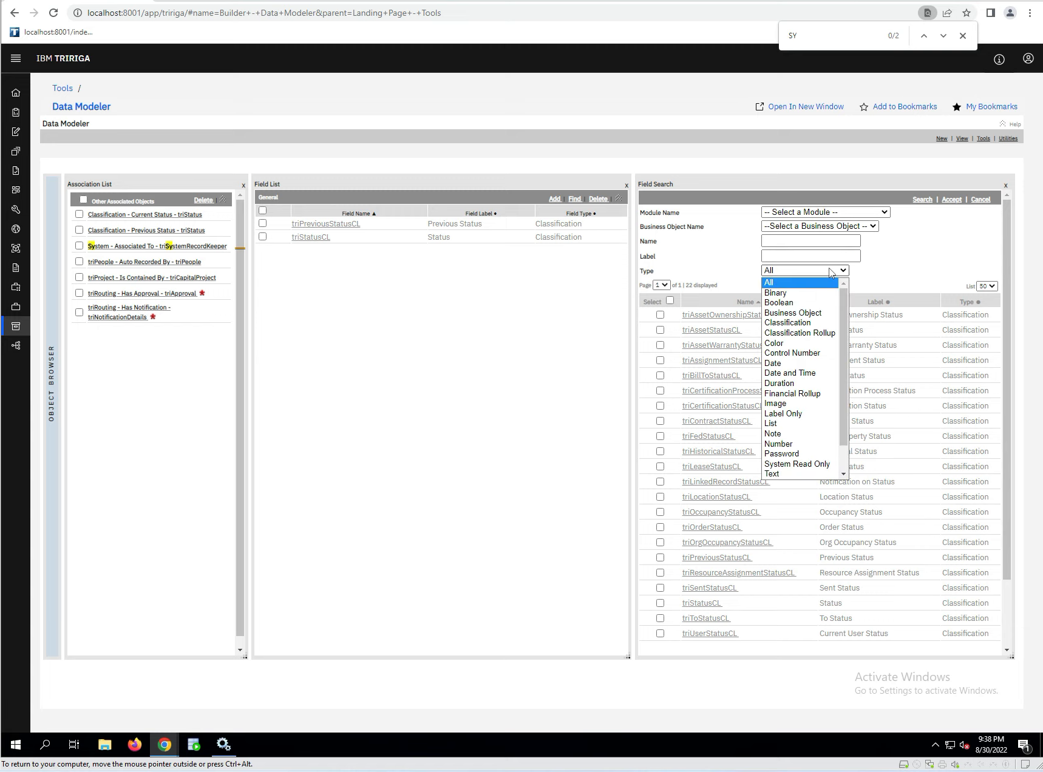
drag(845, 306, 844, 332)
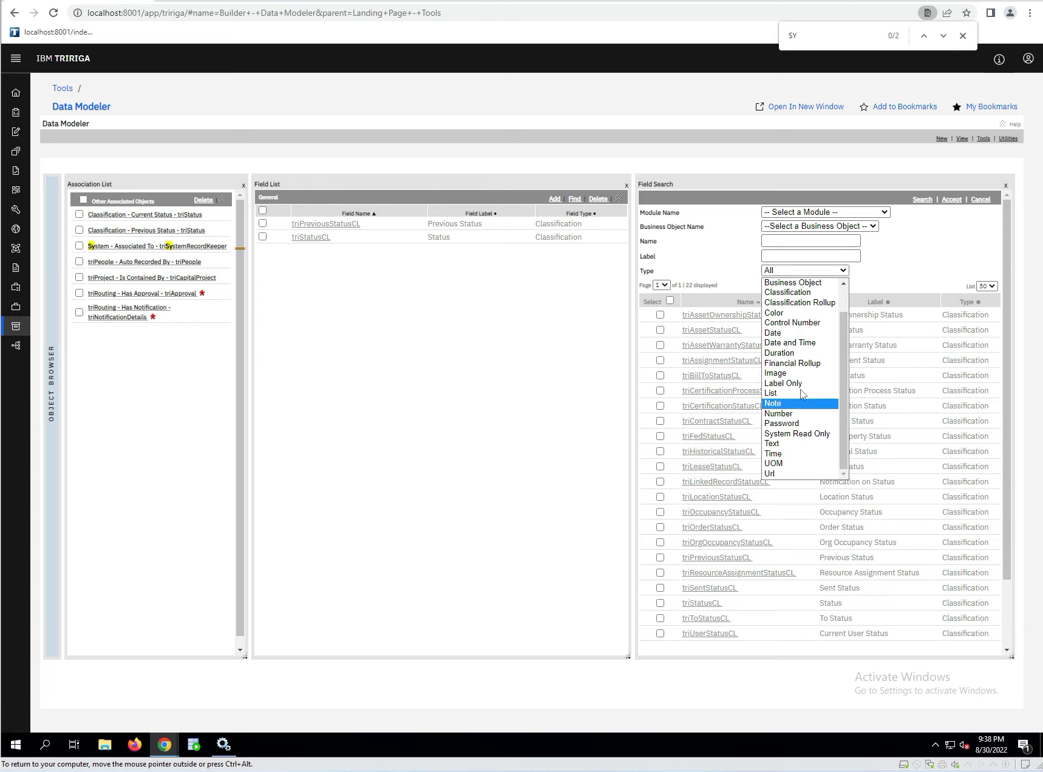
click(799, 433)
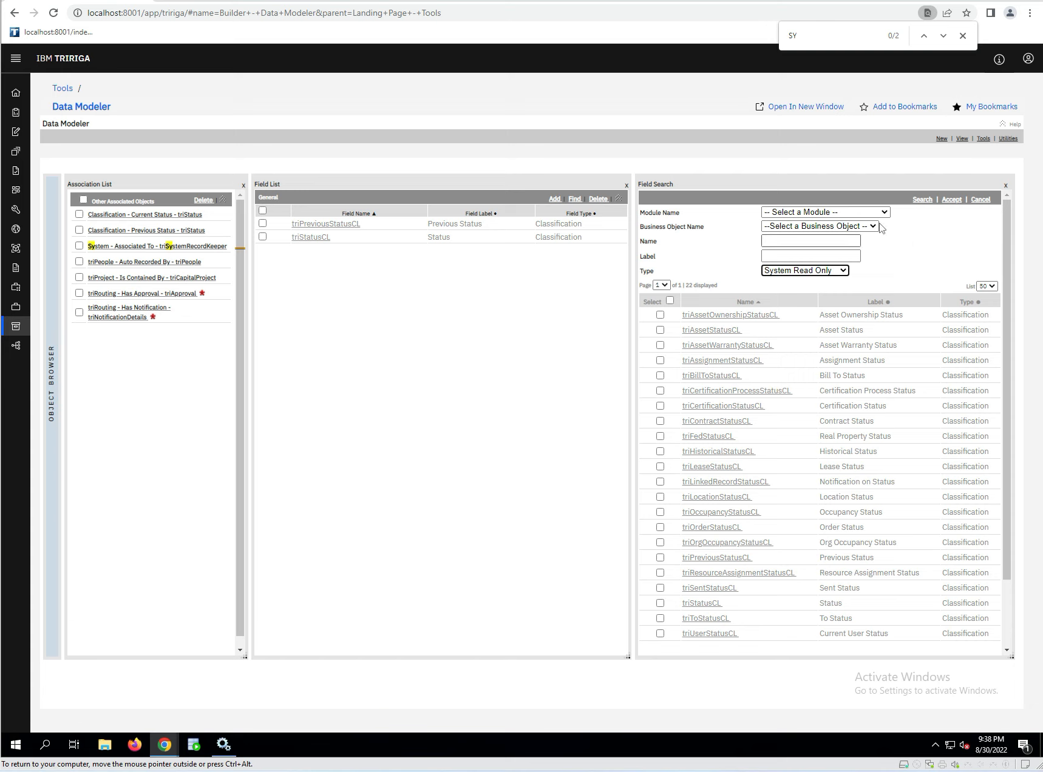
click(922, 201)
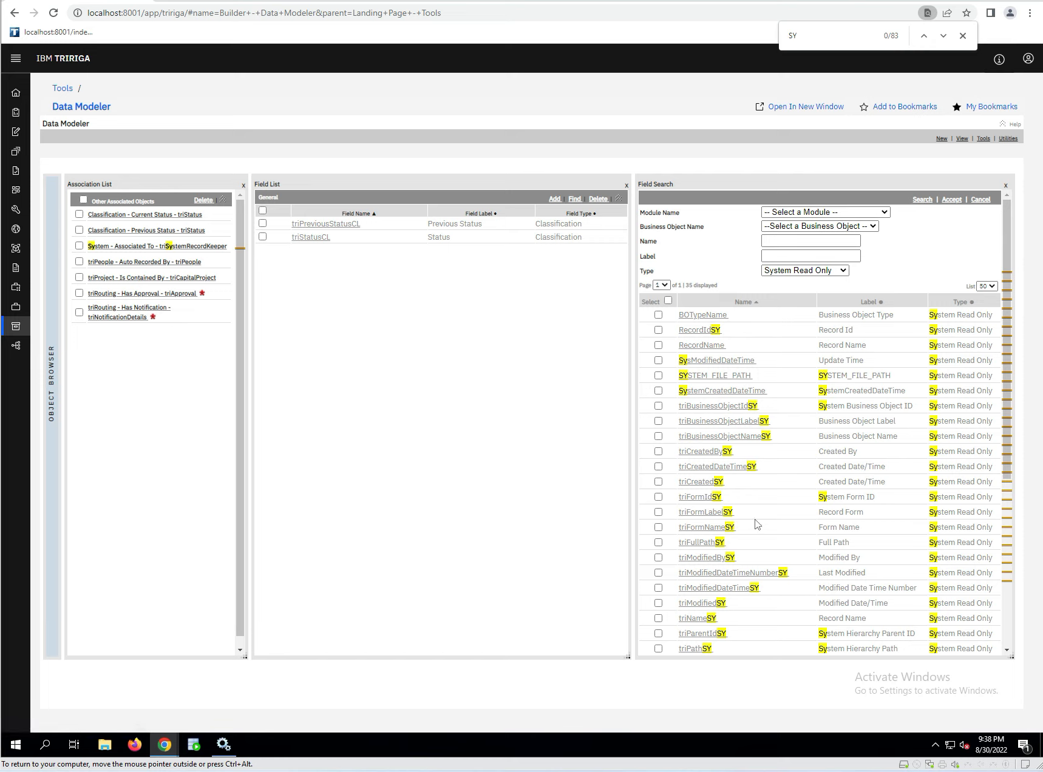
- Add the triBusinessObject and triForm ID, label and name SY fields, triCreatedSY, triModifiedSY, triProject ID and name, and triRecord ID, name and state to cstSports
click(658, 421)
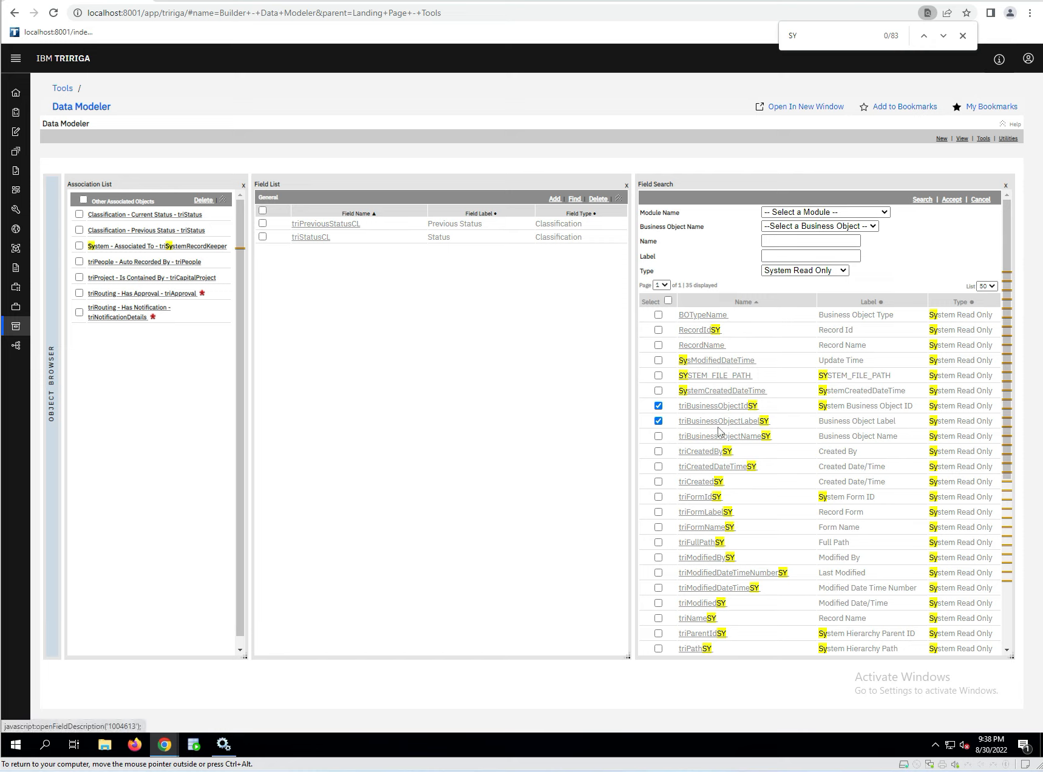
click(658, 437)
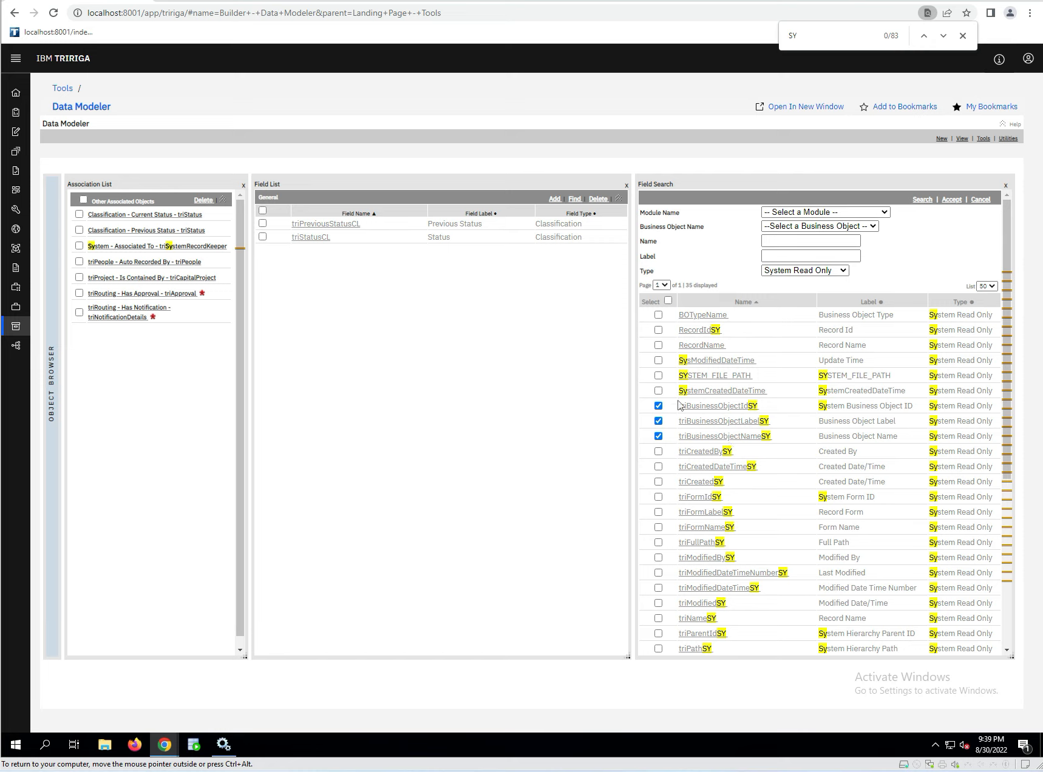
click(658, 496)
click(658, 512)
scroll(758, 532, down, 2)
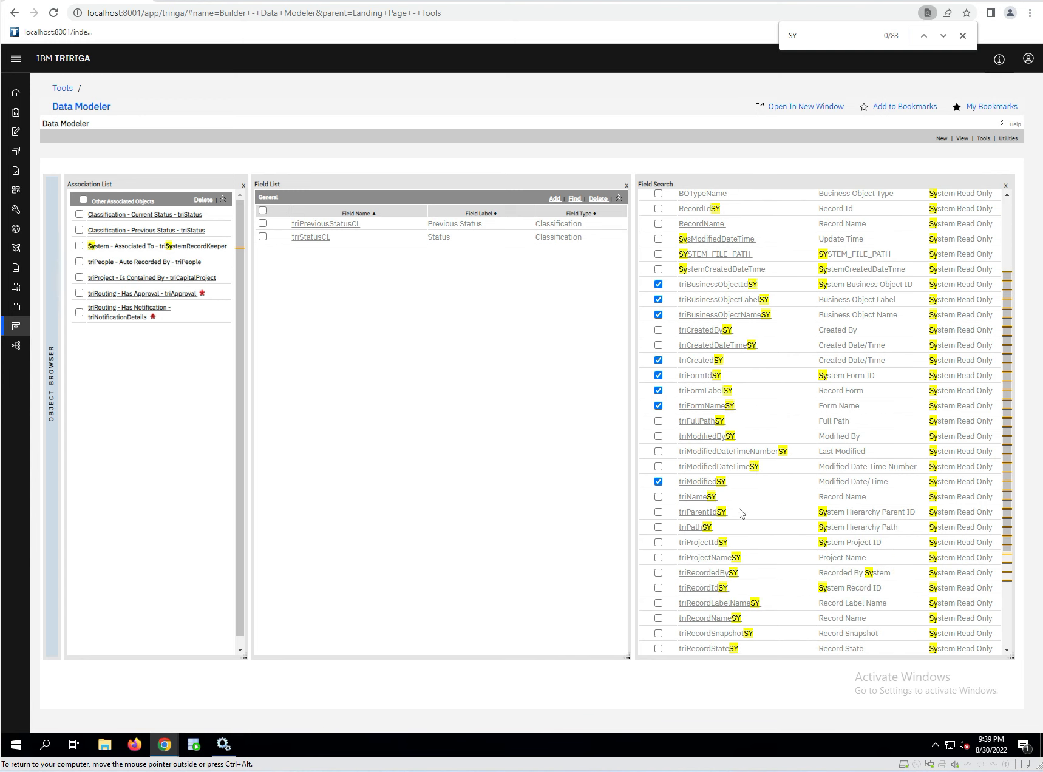
scroll(738, 499, down, 1)
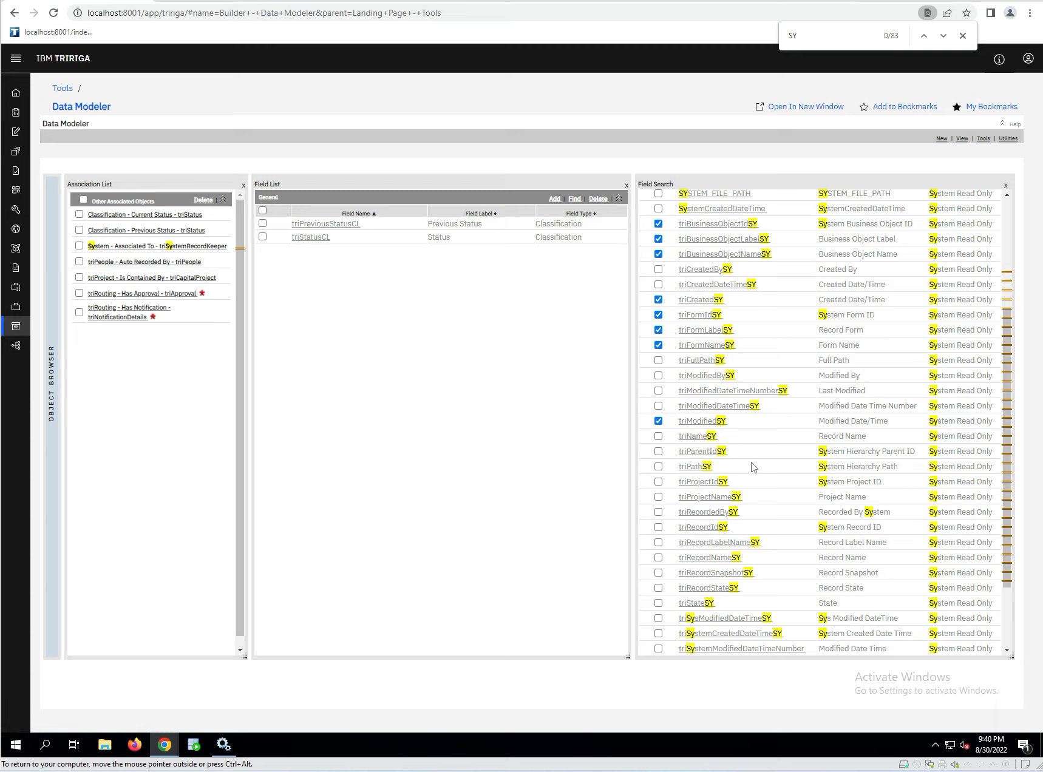
scroll(753, 466, down, 1)
click(658, 421)
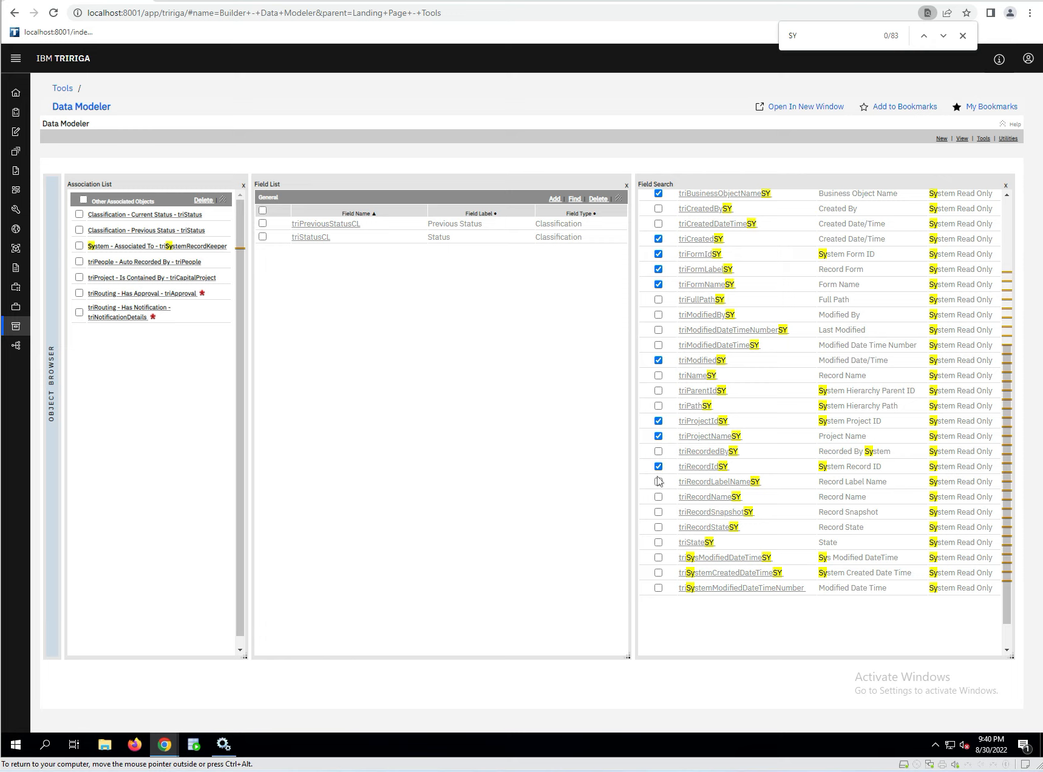
click(658, 496)
click(658, 526)
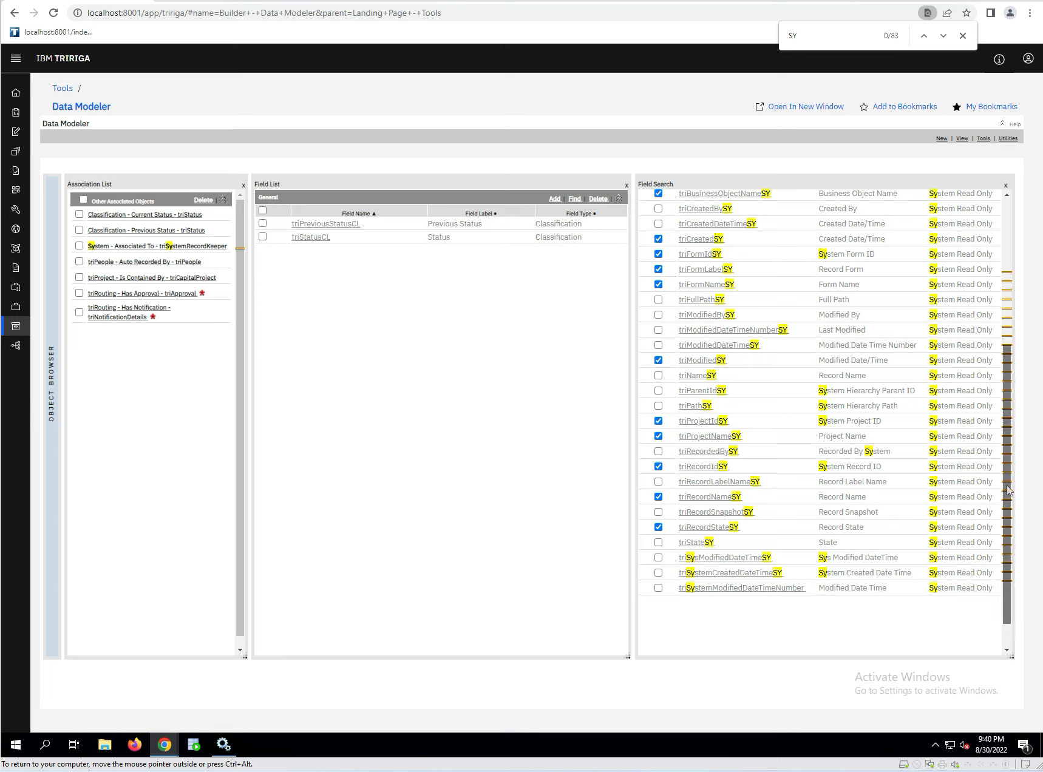
drag(1005, 489, 1026, 346)
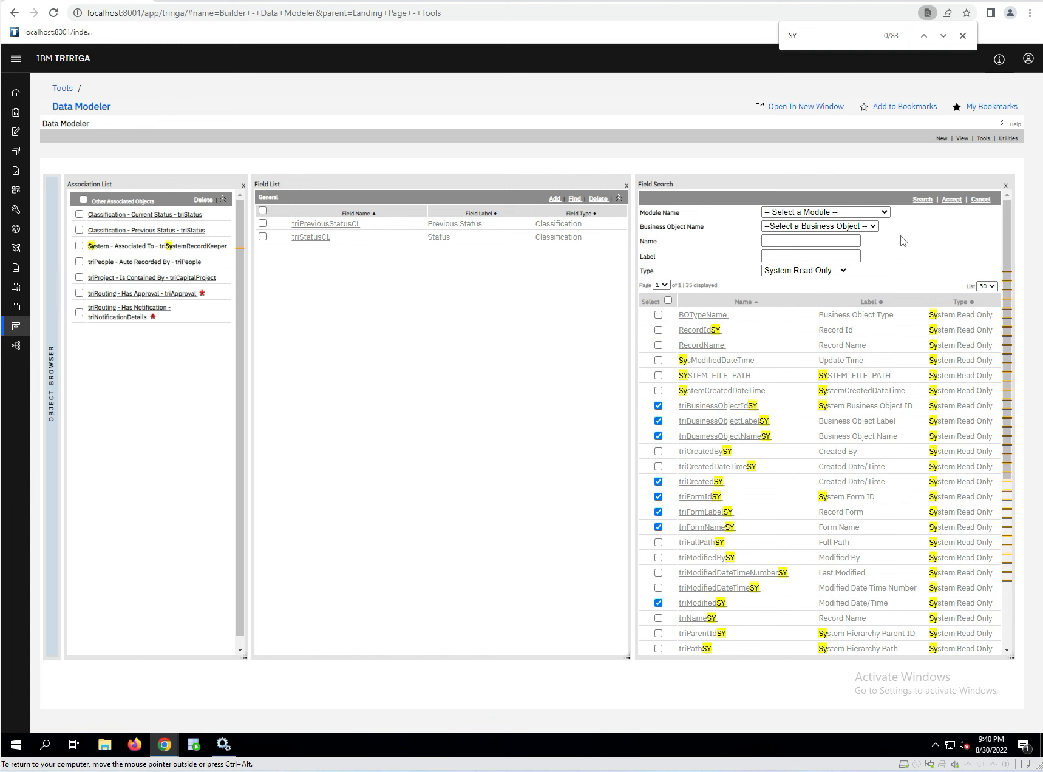
click(961, 203)
- Reset the field search to type All, find triNameTX and add it to the cstSports field list
click(838, 272)
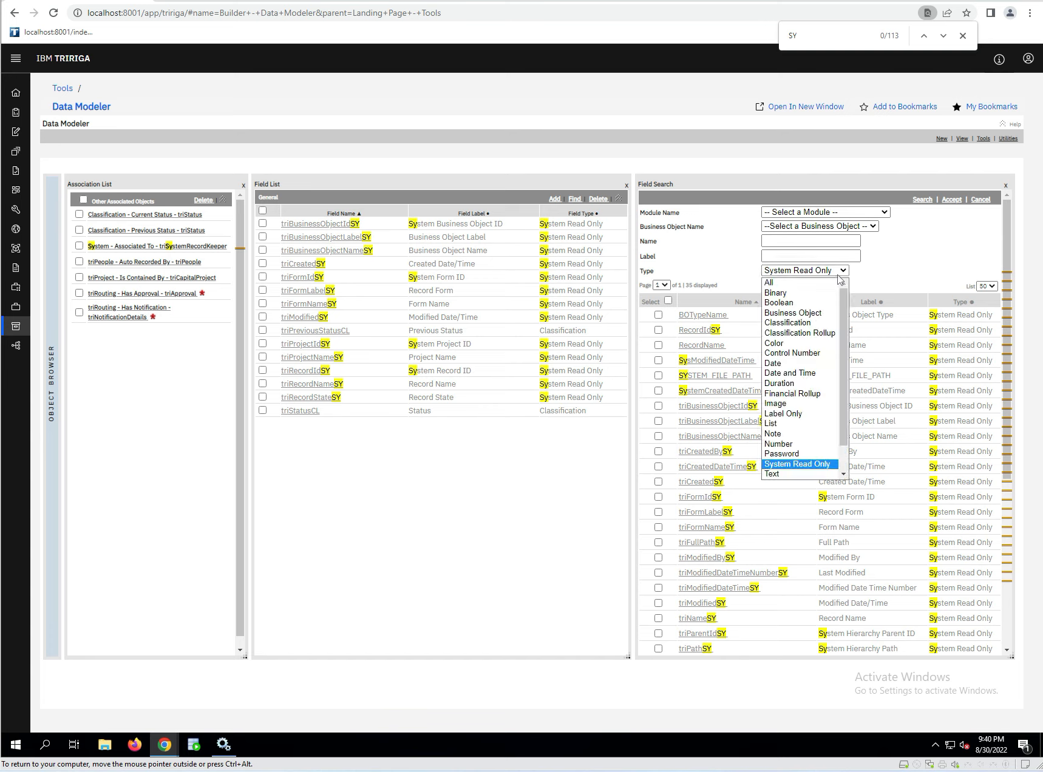
click(804, 284)
click(810, 241)
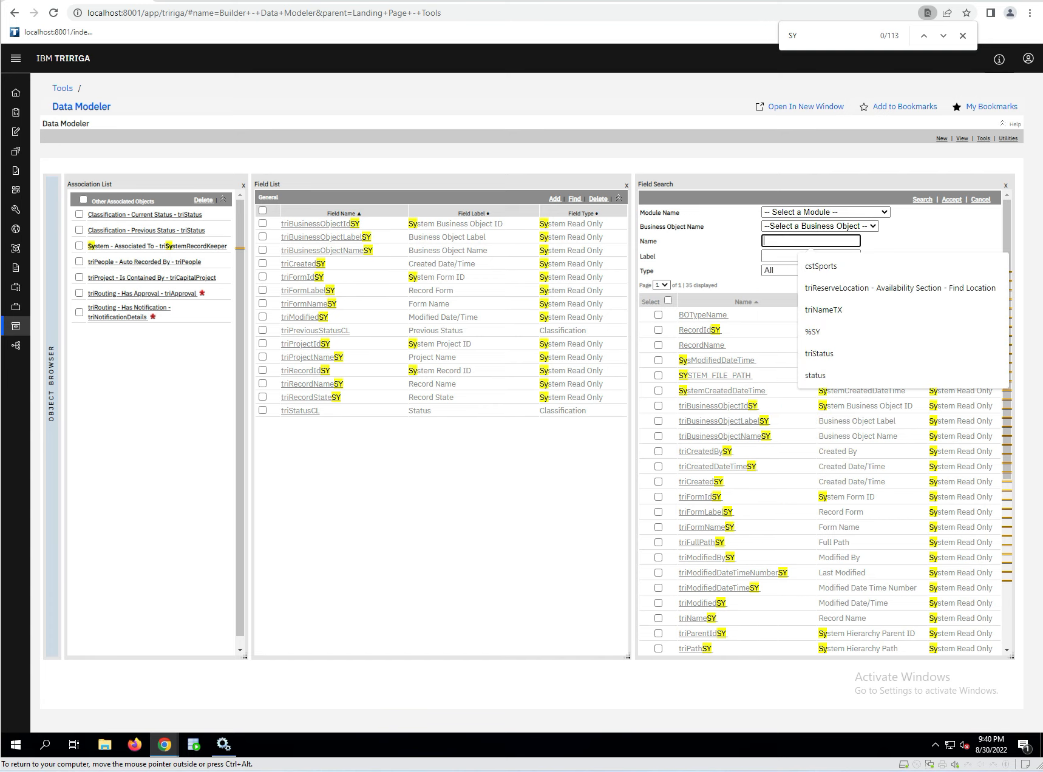
text(tr)
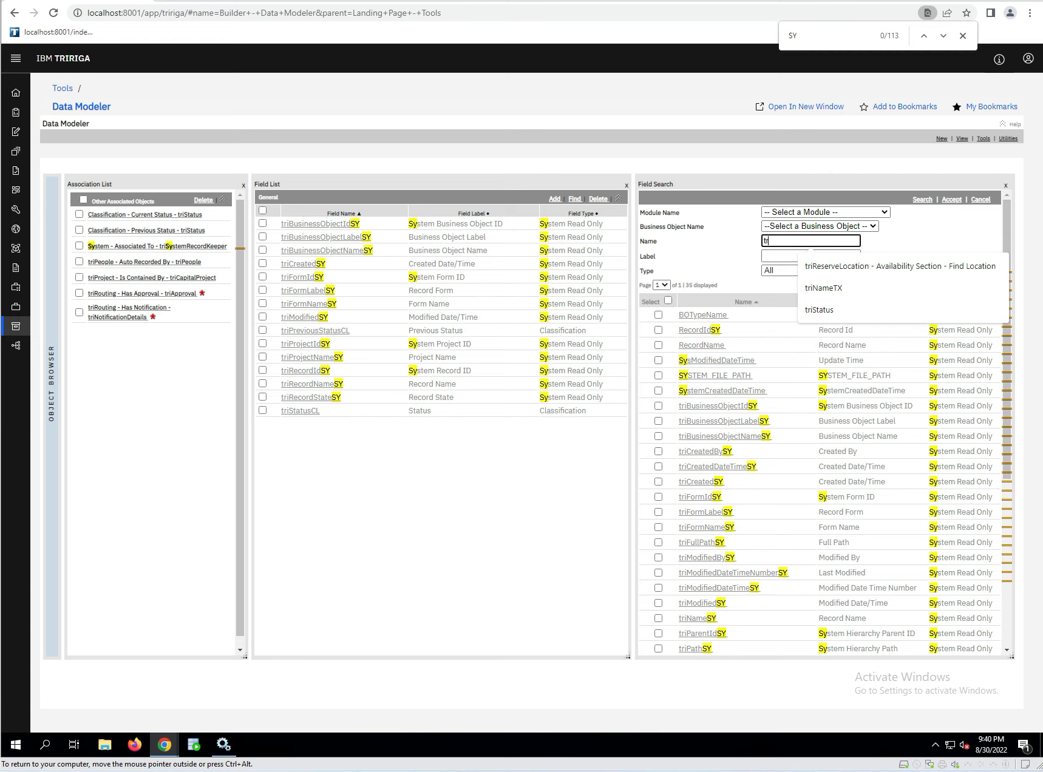
text(iNameTX)
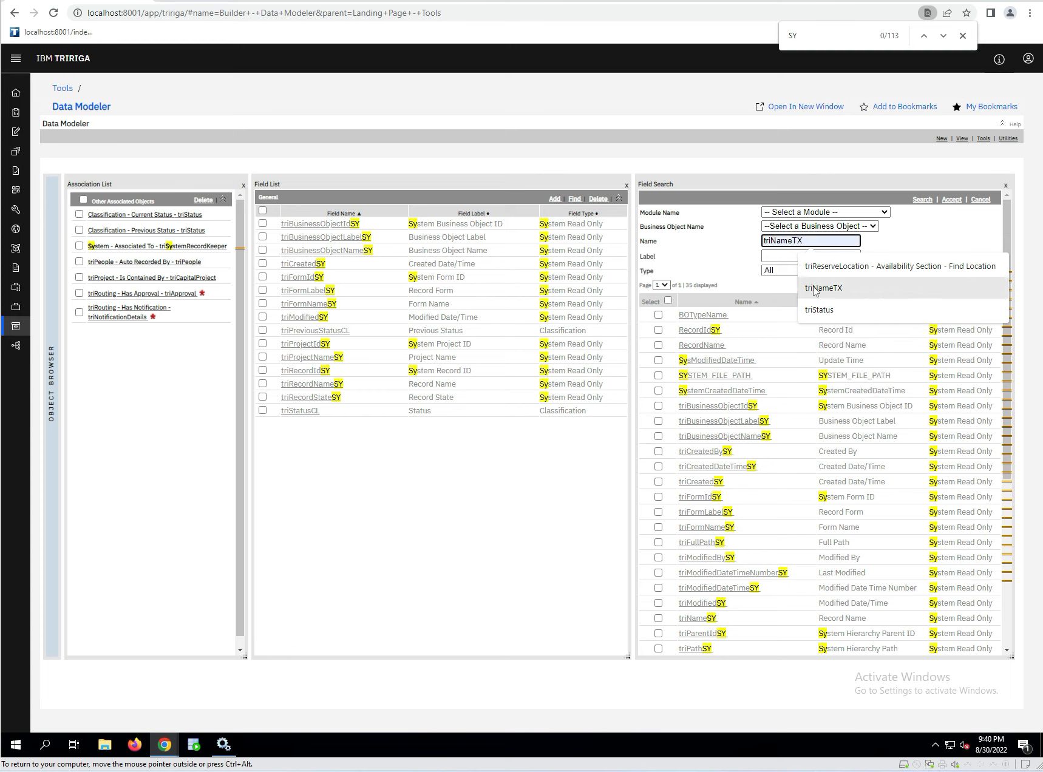
click(823, 288)
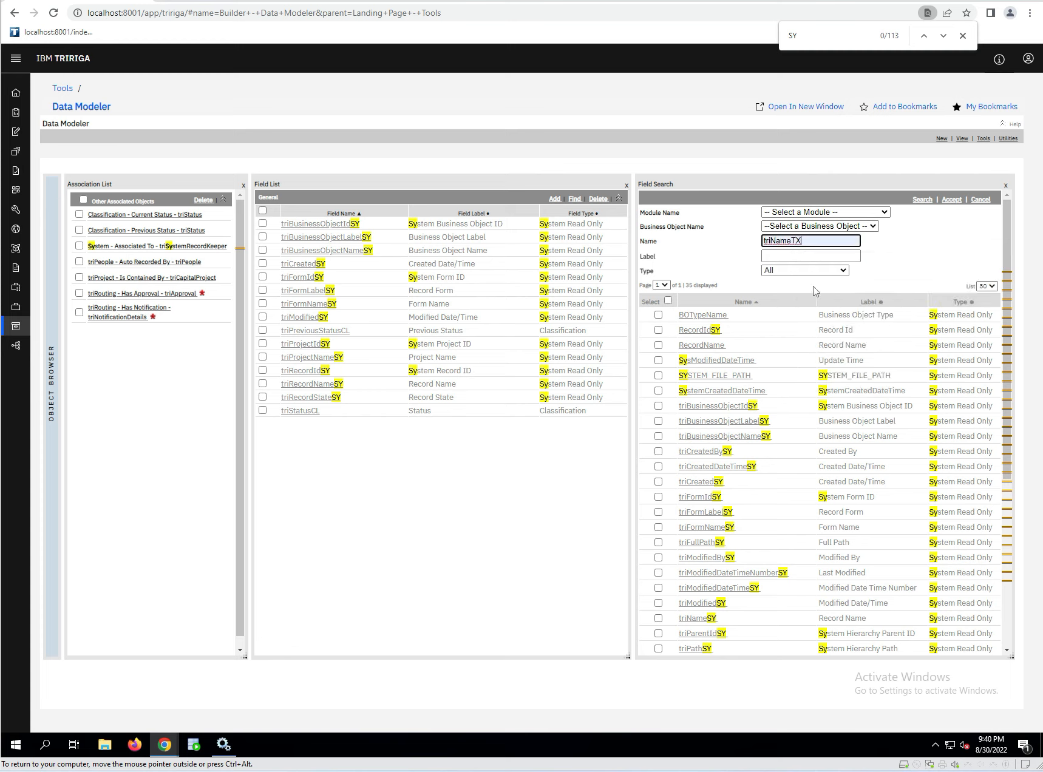
click(921, 200)
click(690, 314)
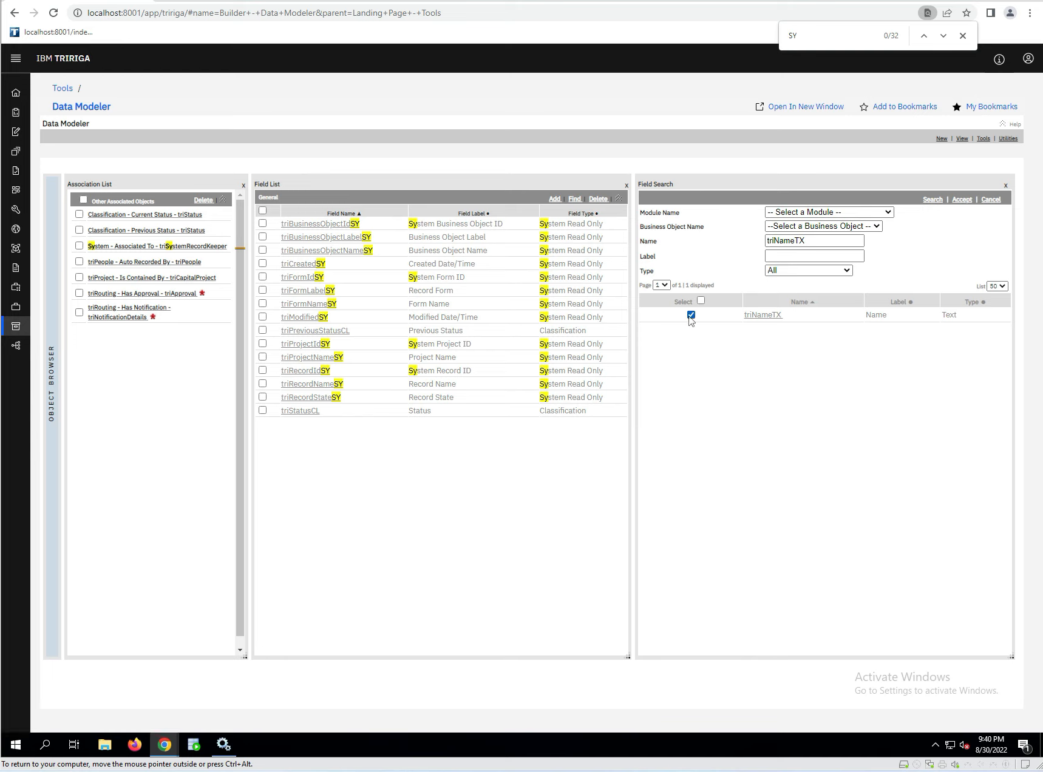
click(961, 200)
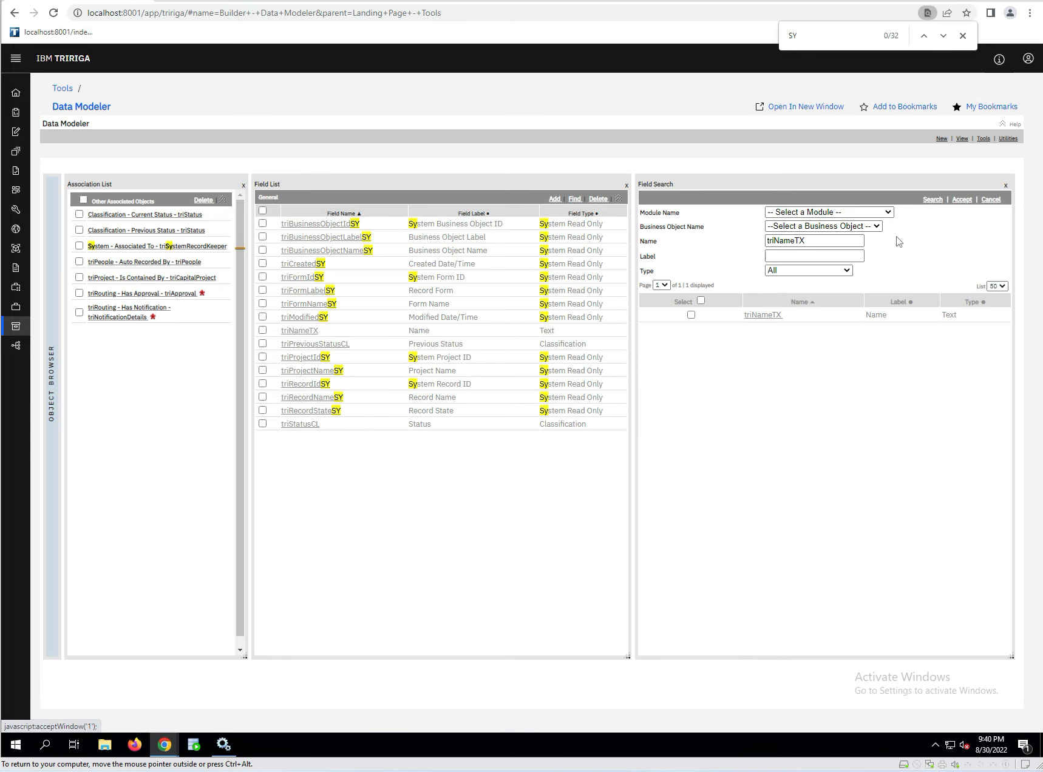
- Search for the field triControlNumberCN and add it to the cstSports field list
key(ctrl+a)
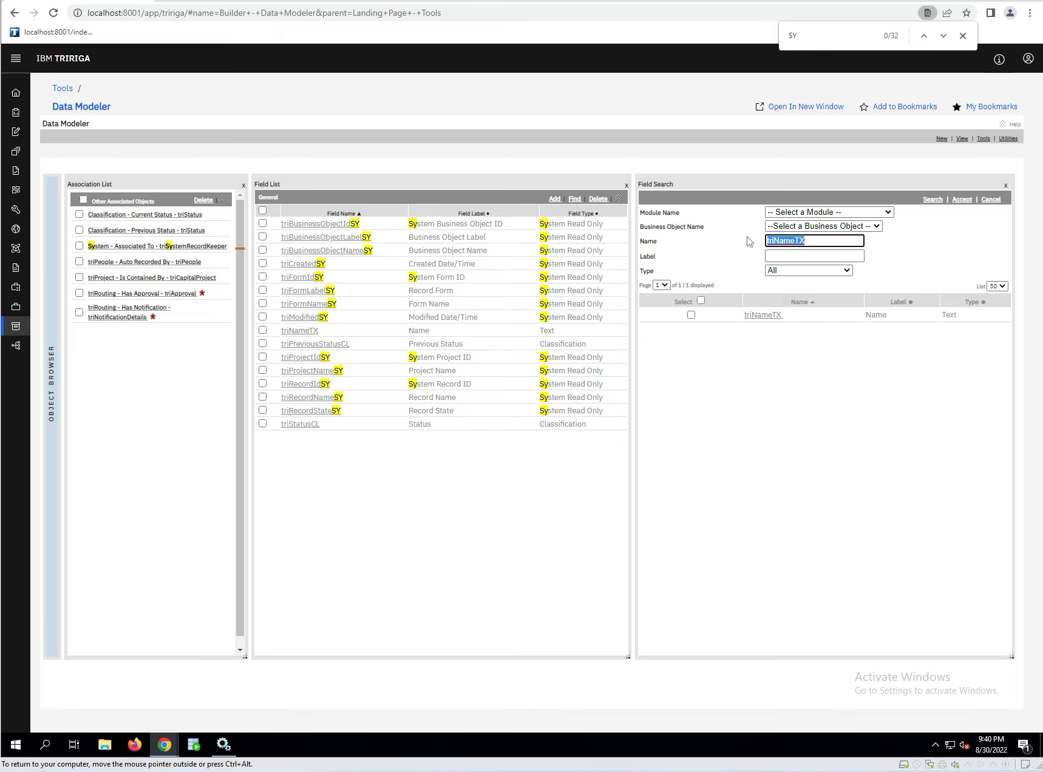
text(triControlNumberCN)
click(932, 199)
click(668, 315)
click(962, 199)
- Search for the field triDescriptionTX and add it to the cstSports field list
drag(840, 241, 745, 241)
text(triDescription)
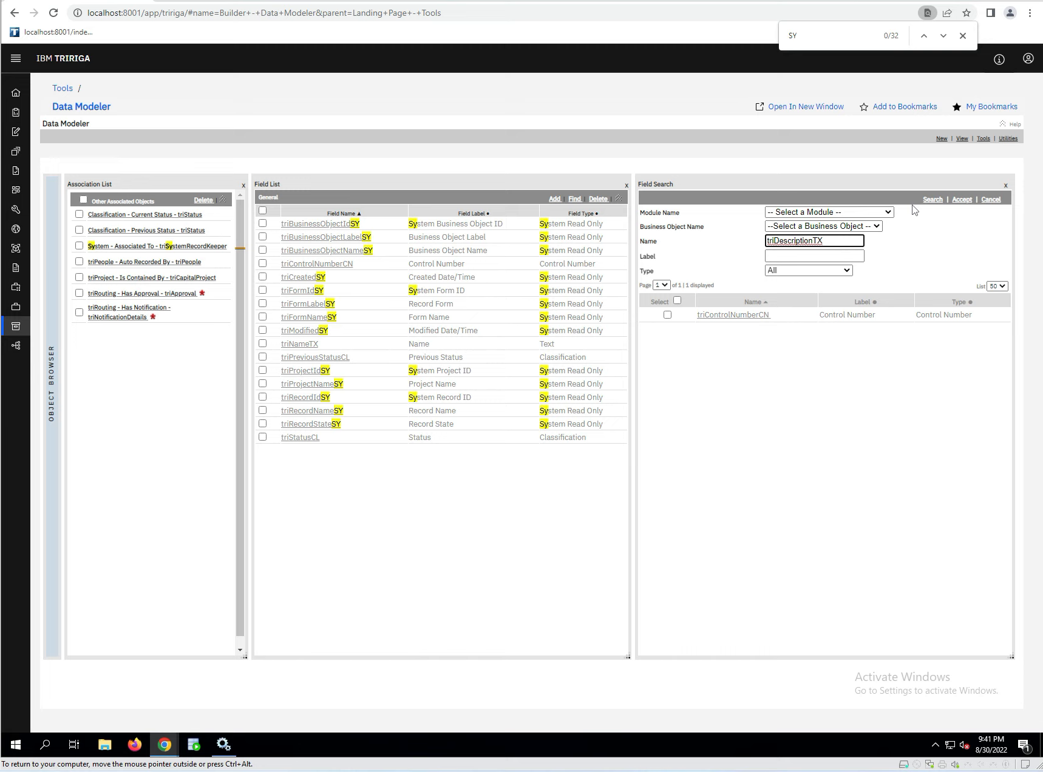
click(932, 200)
click(679, 315)
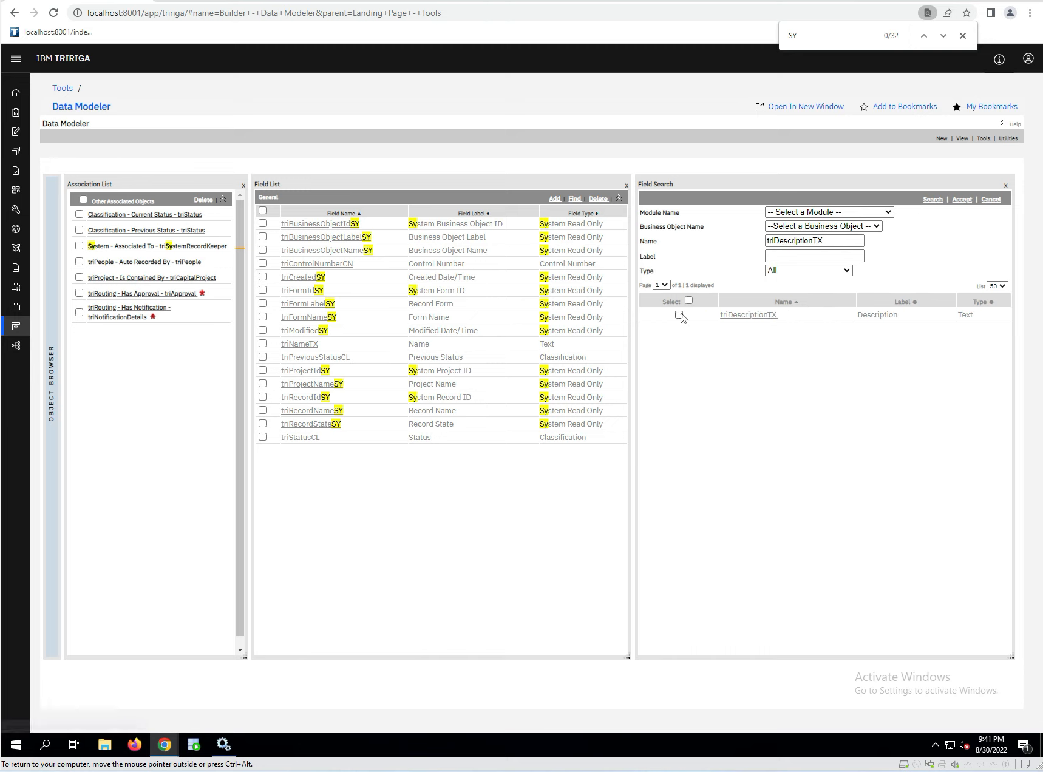
click(961, 200)
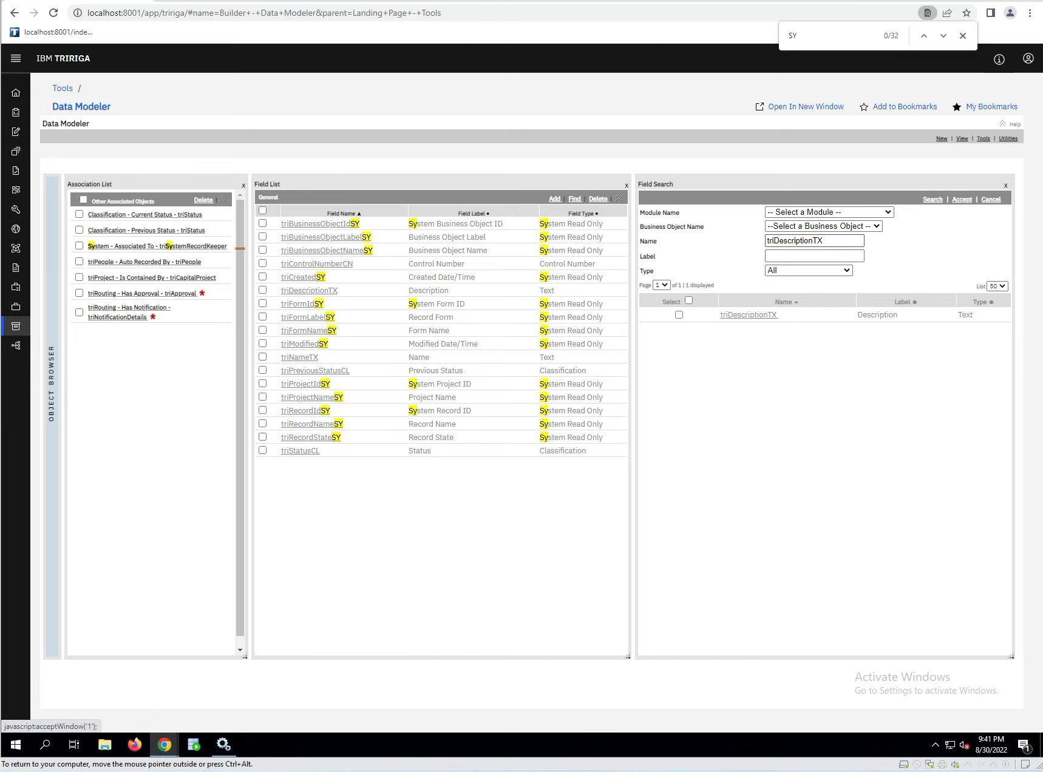
- Search for the text field triIdTX and add it to the cstSports field list
key(ctrl+a)
text(tri)
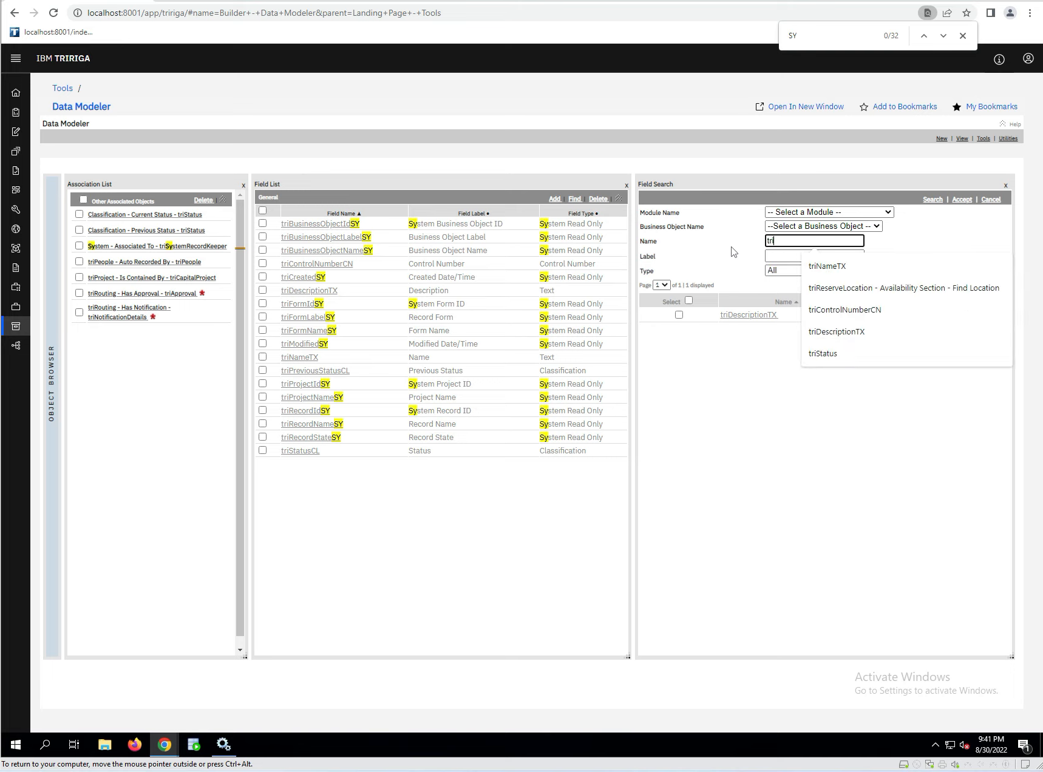
text(ld)
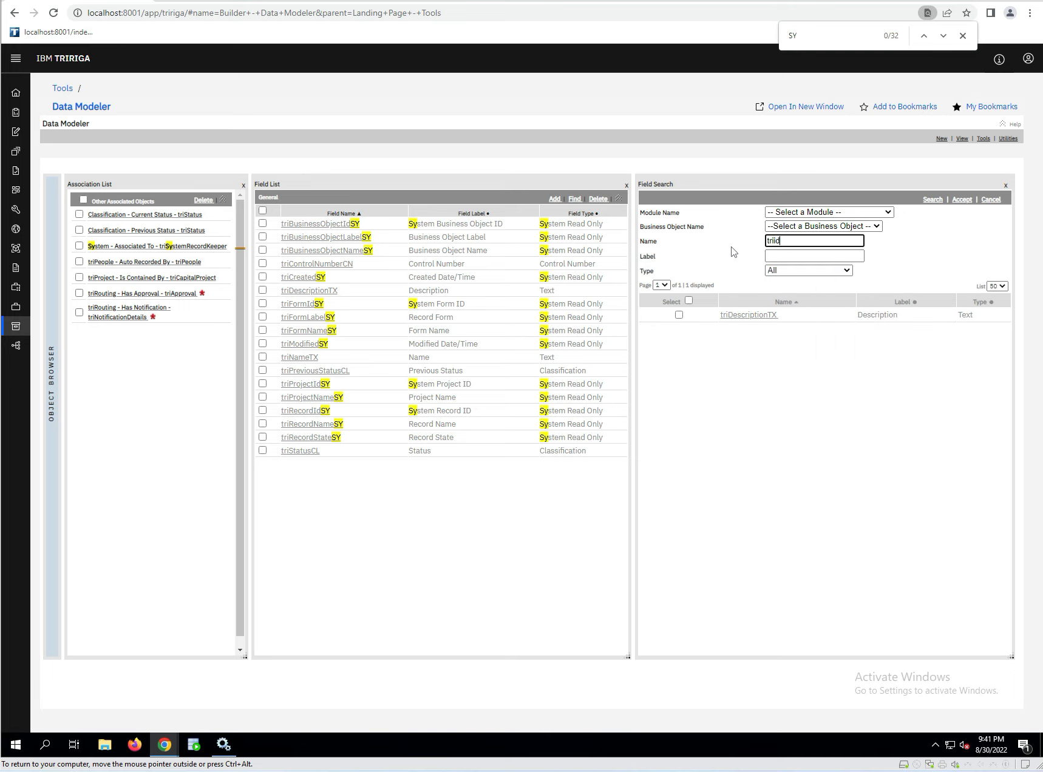
text(tx)
click(932, 200)
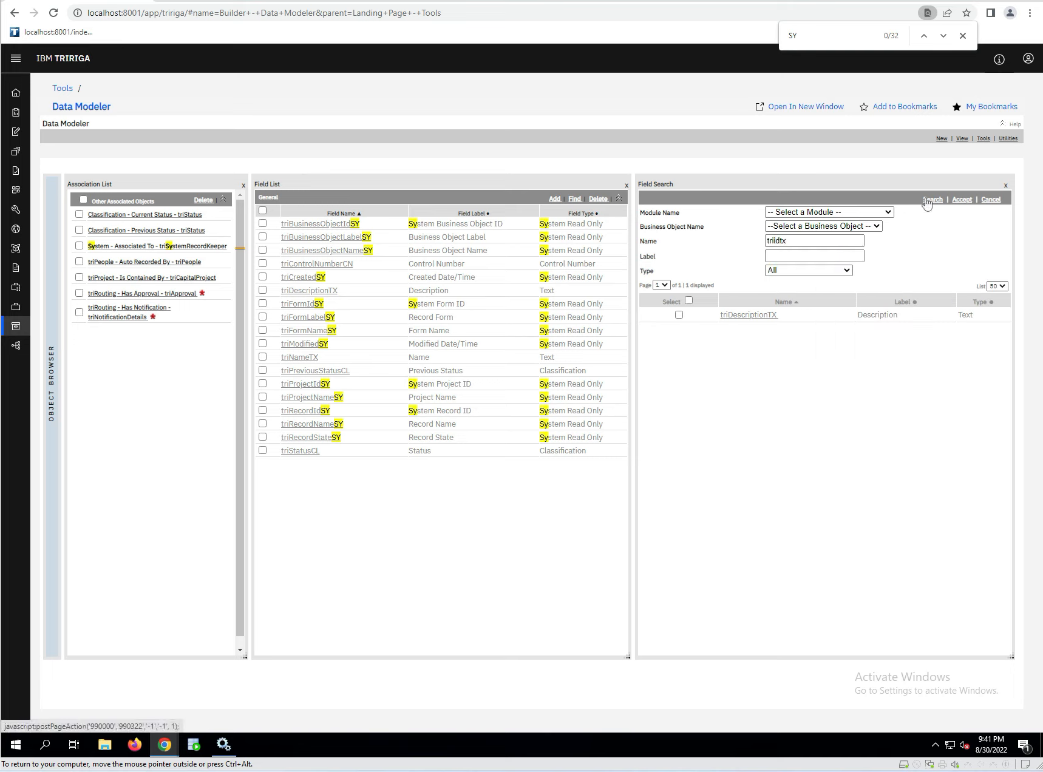
double_click(769, 240)
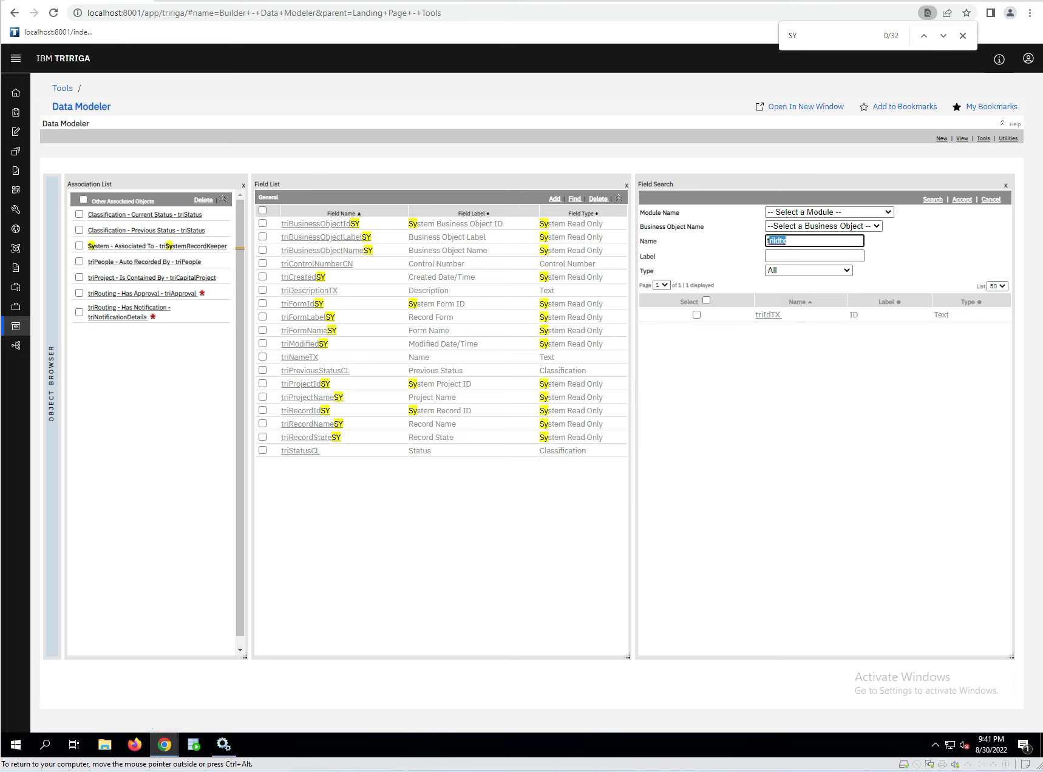
click(697, 314)
click(961, 200)
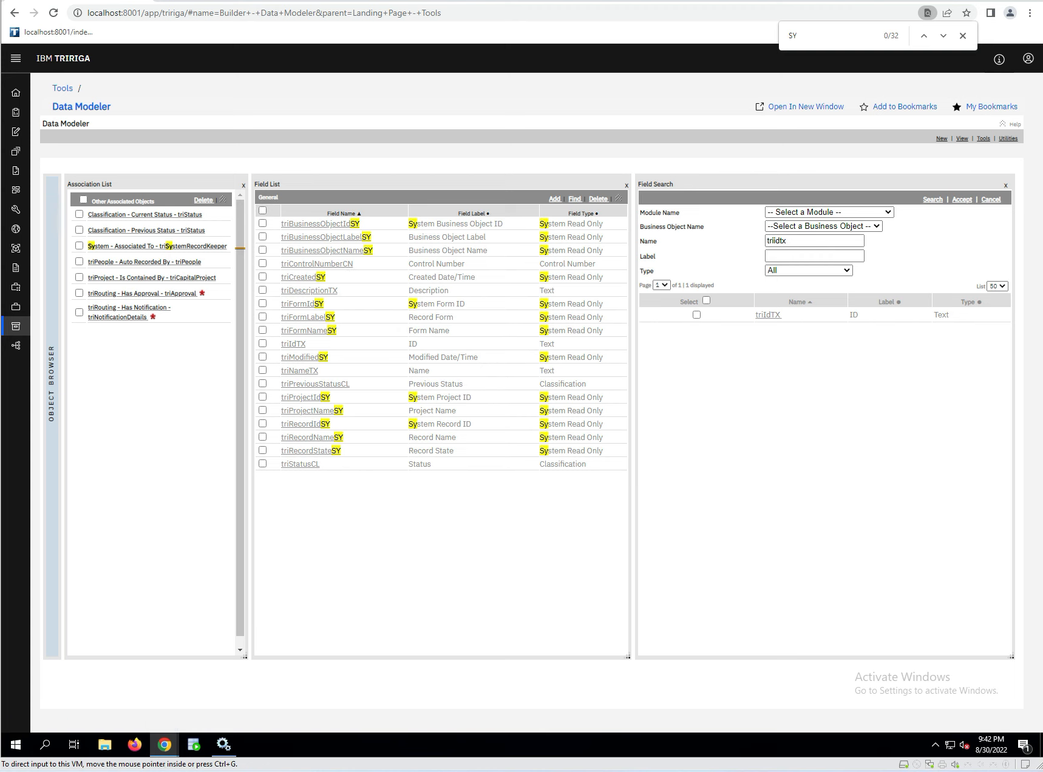
- Switch to the open pdf_tap_appbuild.pdf guide in Foxit PDF Reader and examine the data types and suffixes in Table 4
drag(1042, 2, 780, 15)
scroll(683, 302, down, 1)
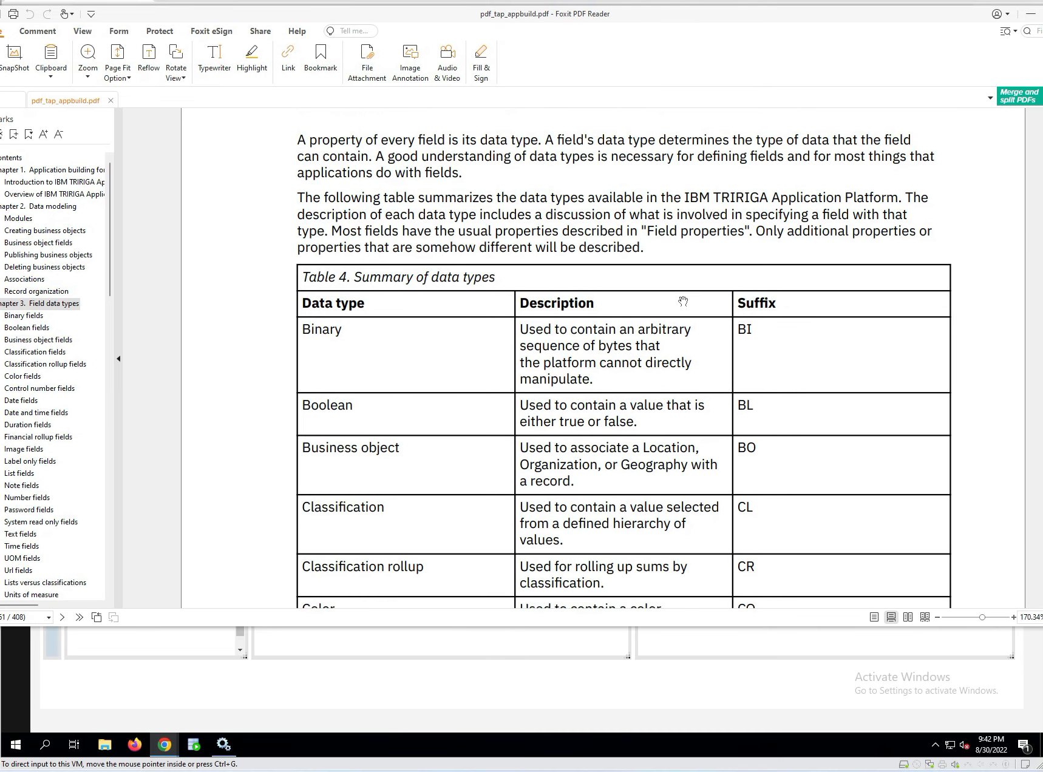
scroll(658, 295, down, 2)
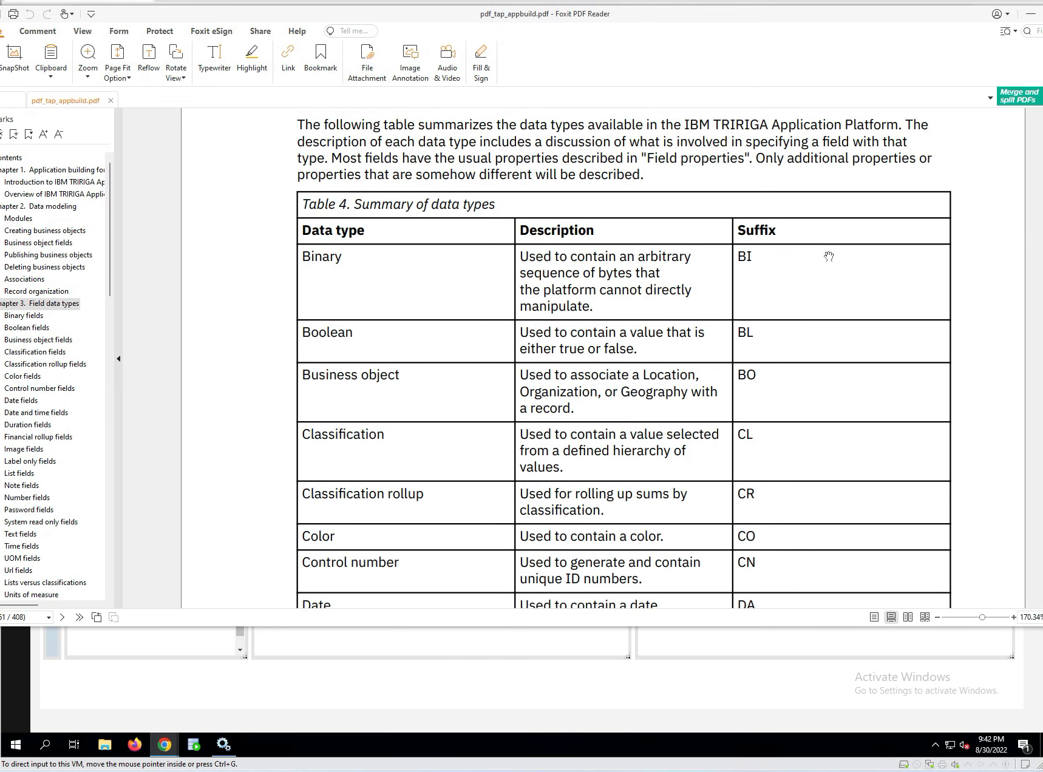
scroll(525, 363, down, 1)
scroll(782, 290, down, 2)
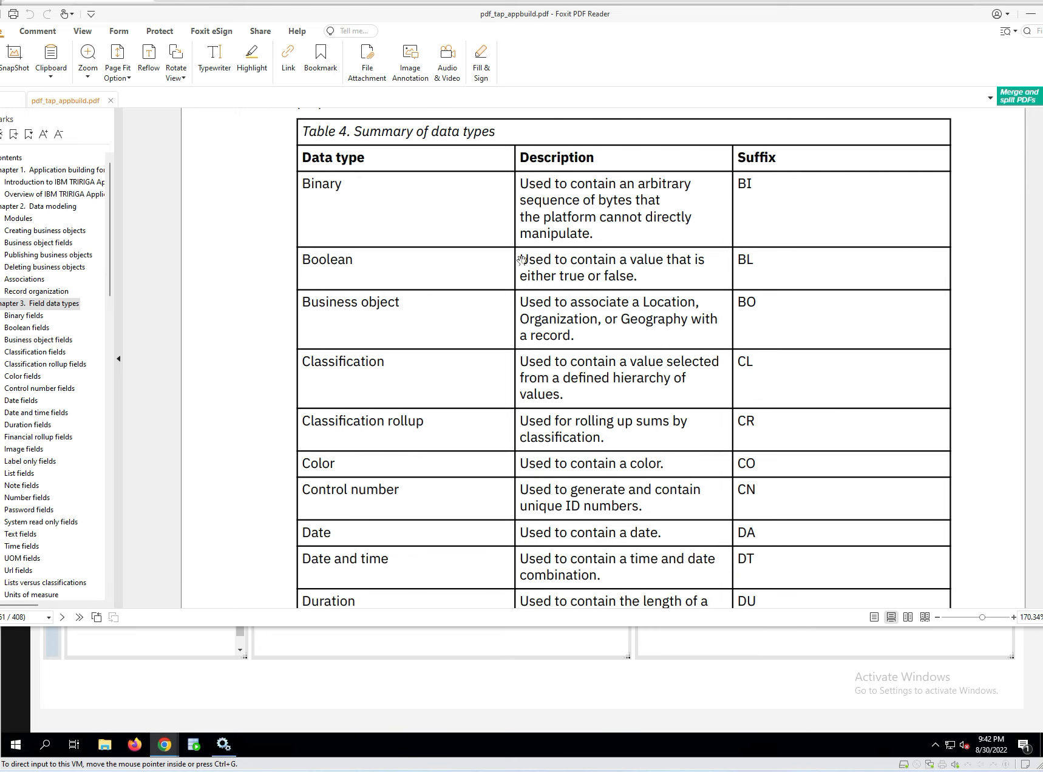
scroll(522, 261, down, 2)
scroll(572, 325, down, 2)
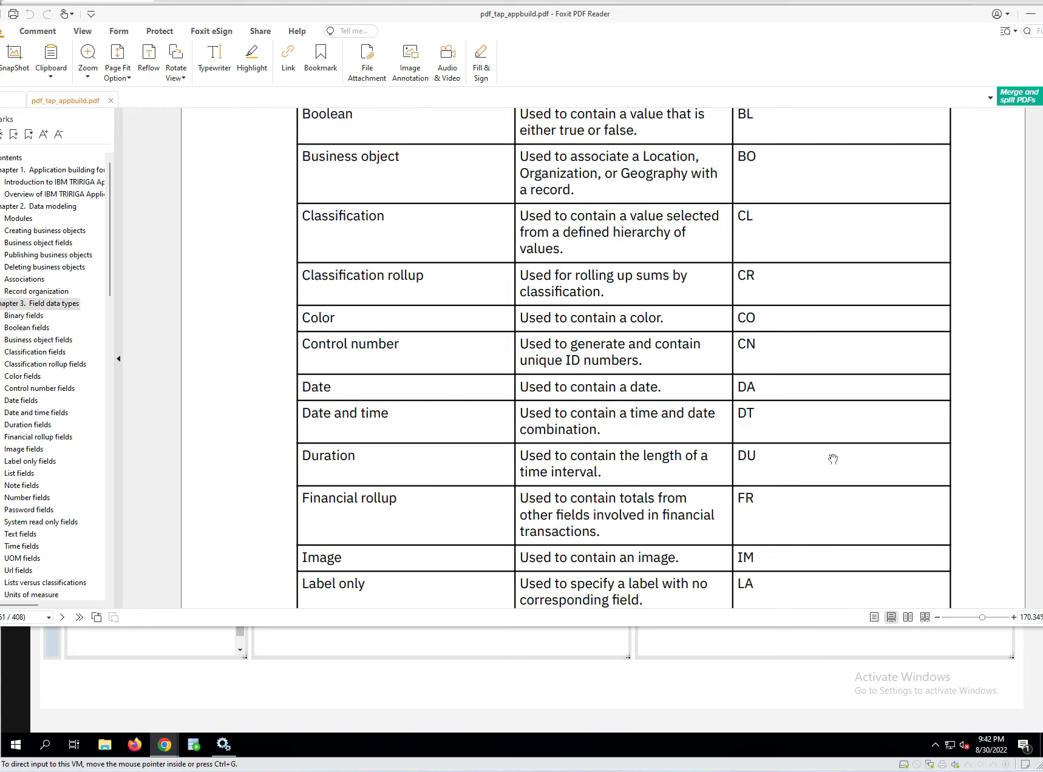
scroll(746, 449, down, 3)
scroll(789, 414, down, 2)
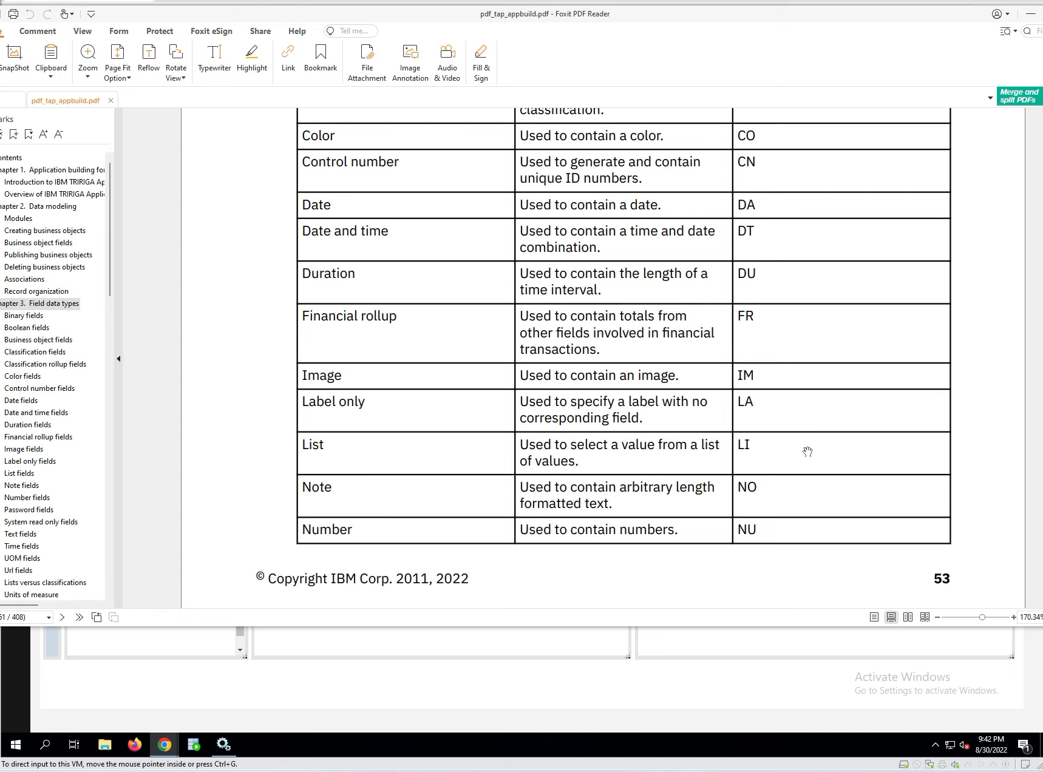
scroll(803, 466, down, 3)
scroll(666, 324, down, 5)
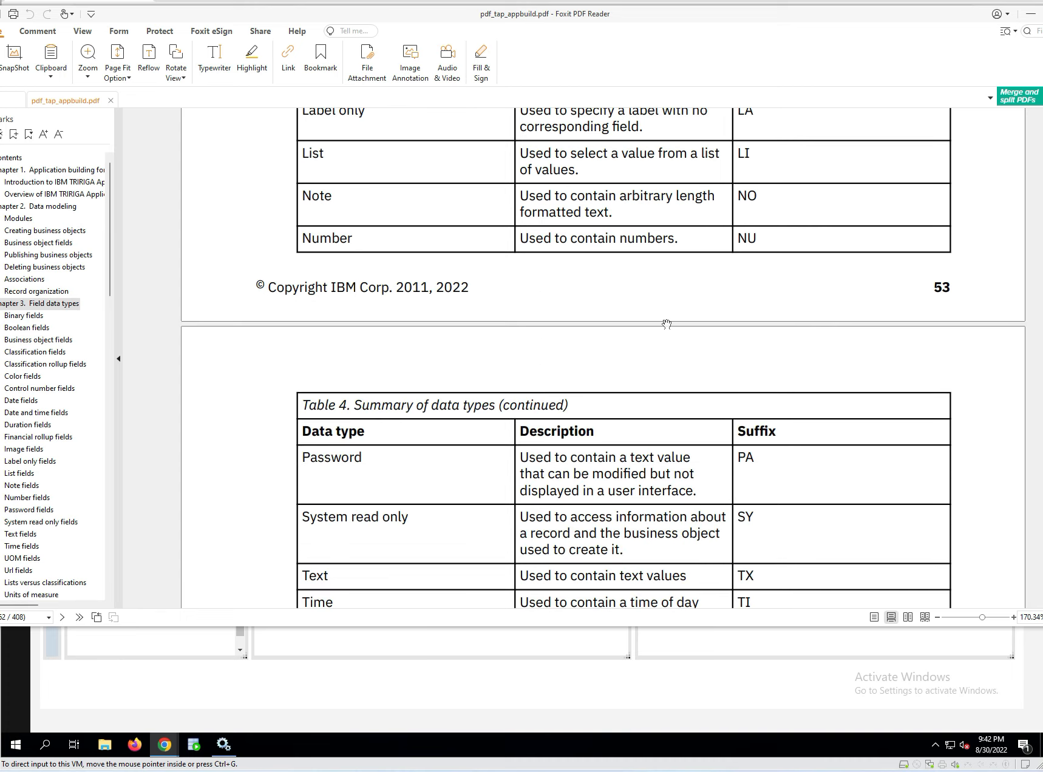
scroll(807, 148, up, 12)
scroll(807, 148, up, 4)
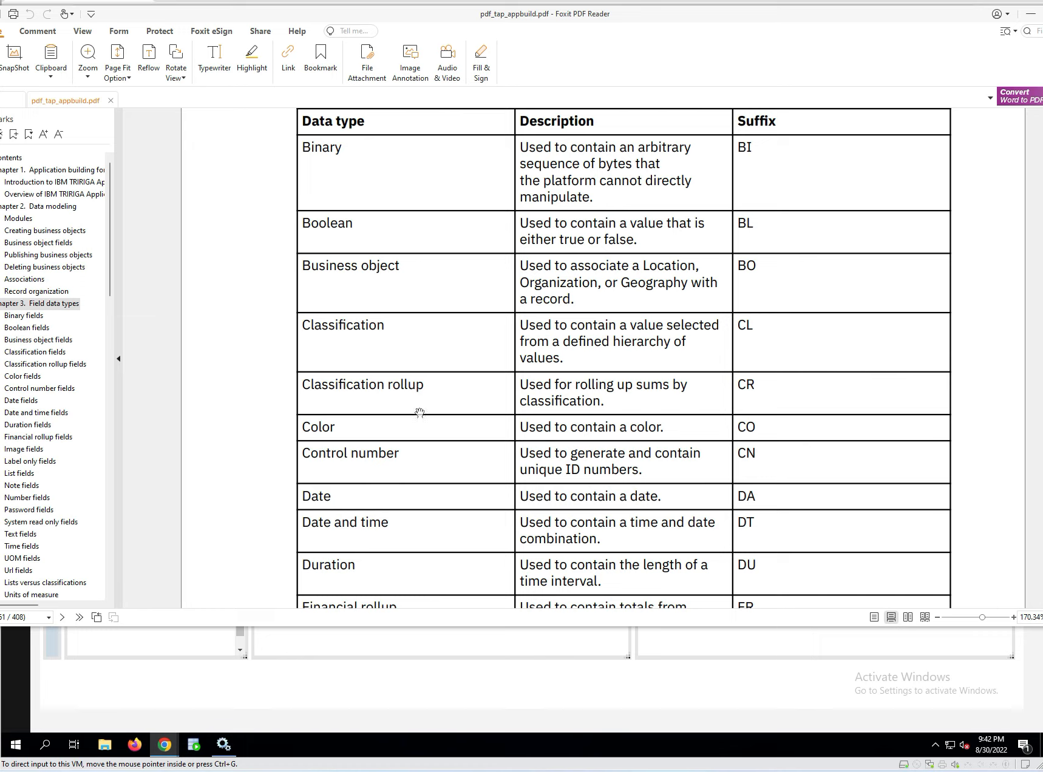
scroll(563, 245, down, 5)
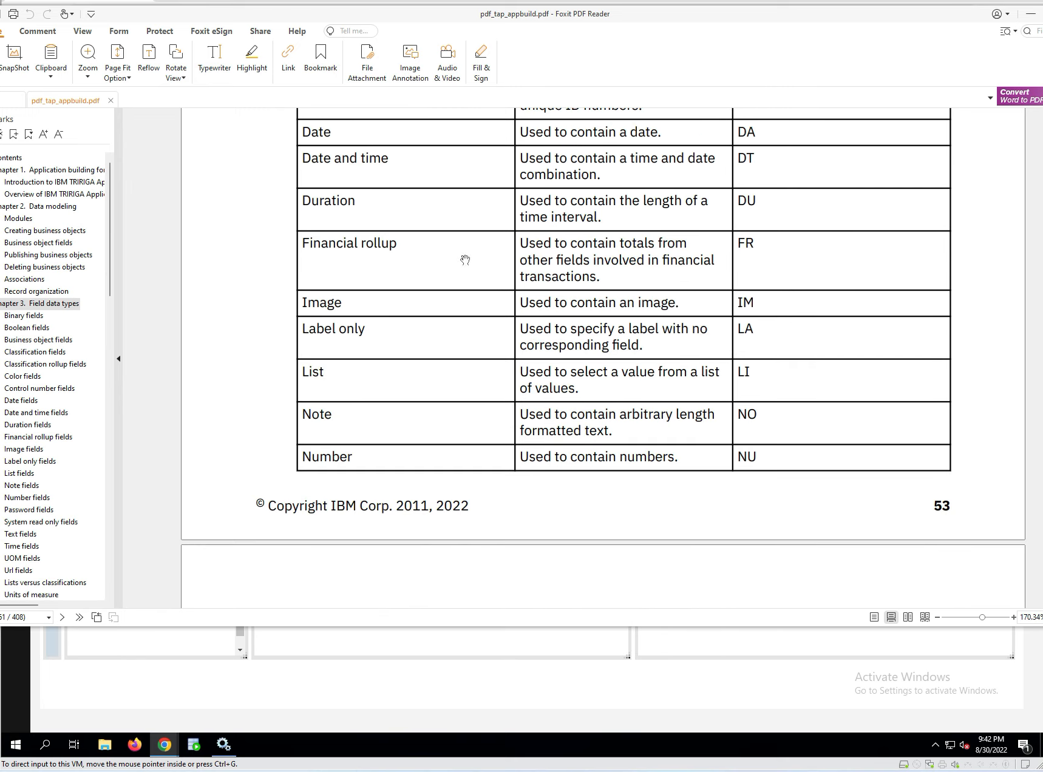
scroll(599, 317, down, 1)
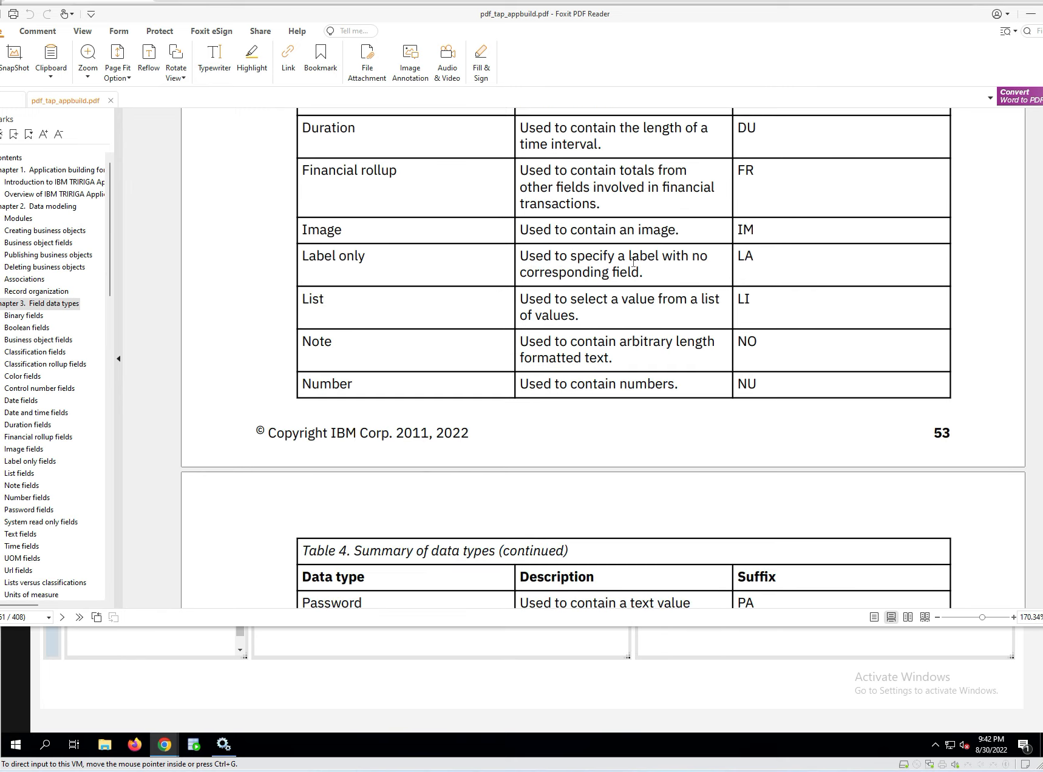
scroll(692, 255, down, 2)
scroll(758, 194, down, 2)
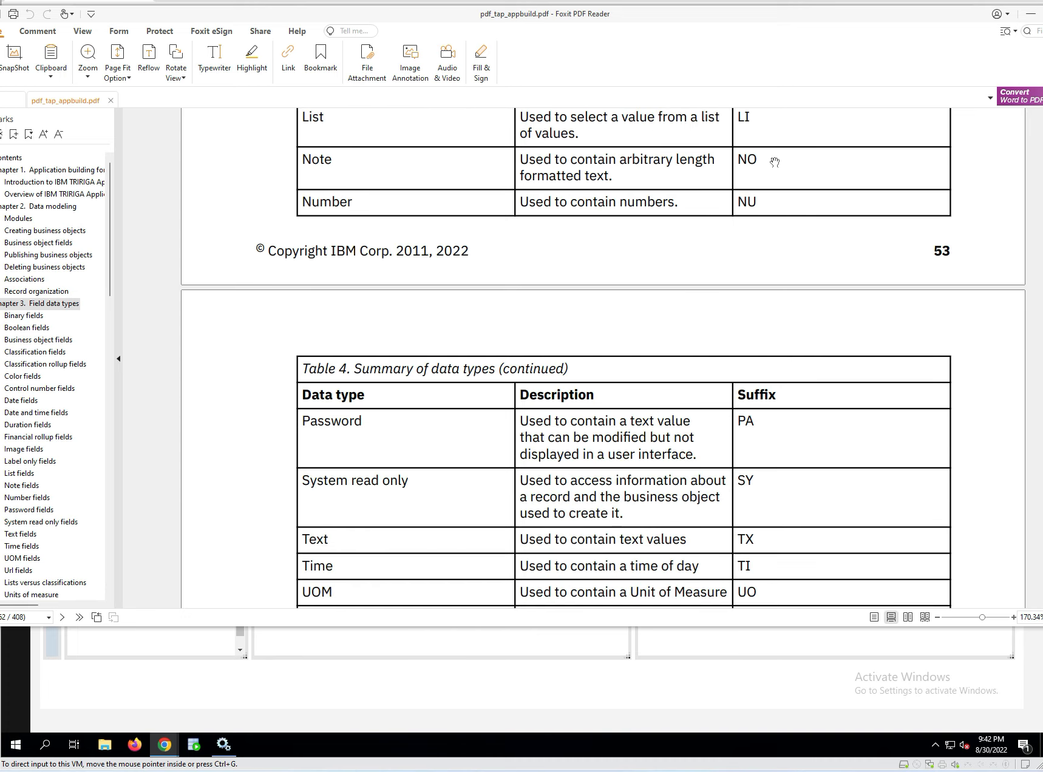
scroll(553, 248, down, 1)
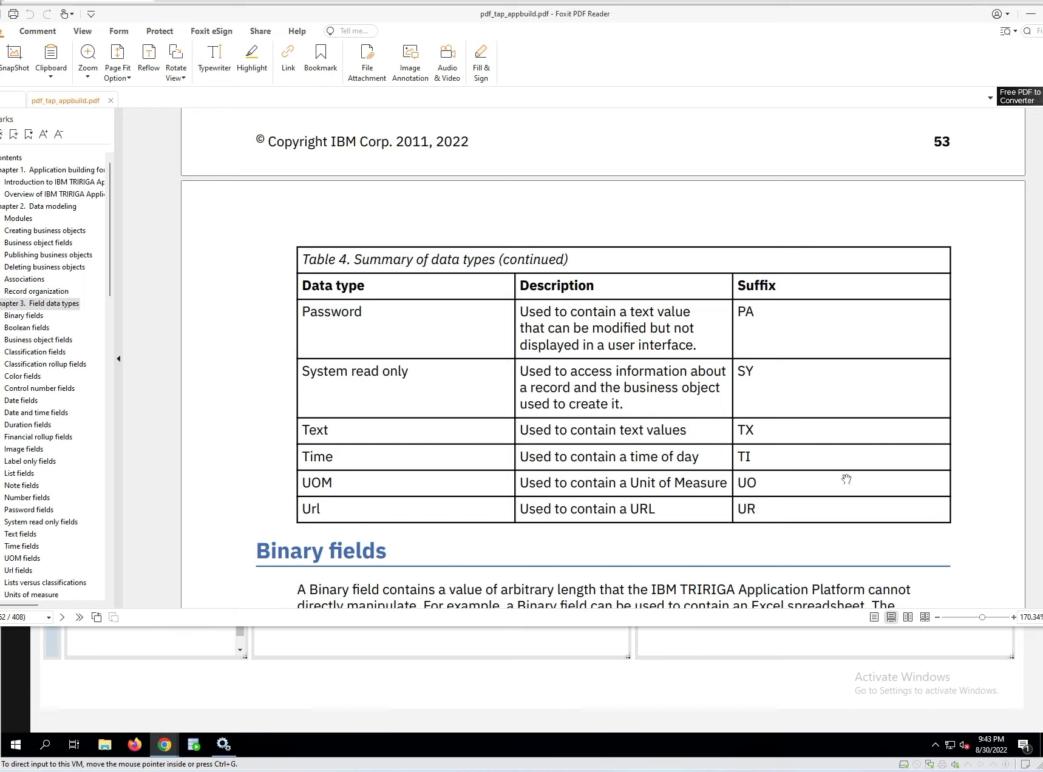
scroll(719, 357, up, 20)
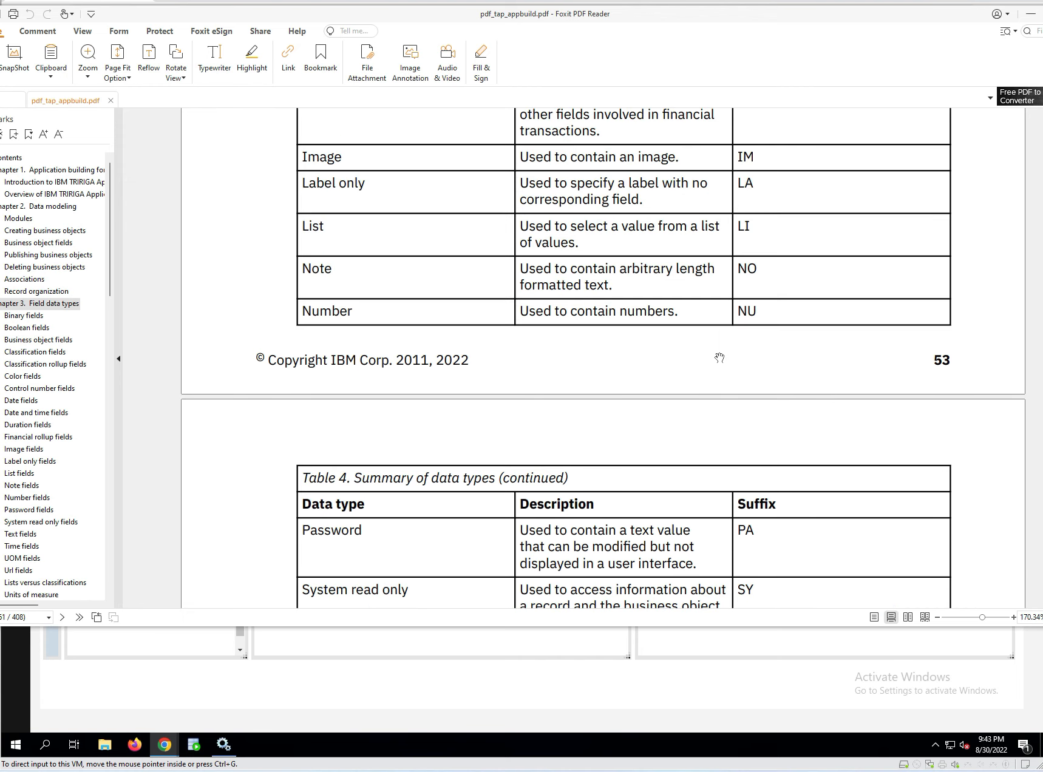
scroll(720, 357, up, 2)
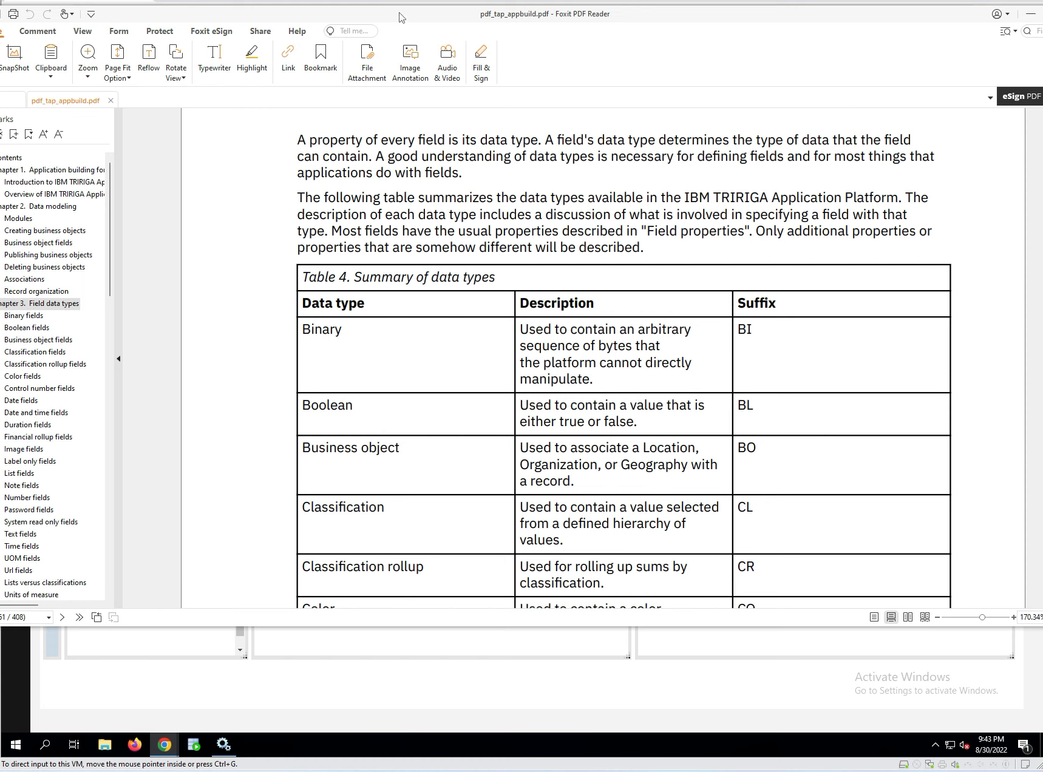
drag(400, 17, 376, 35)
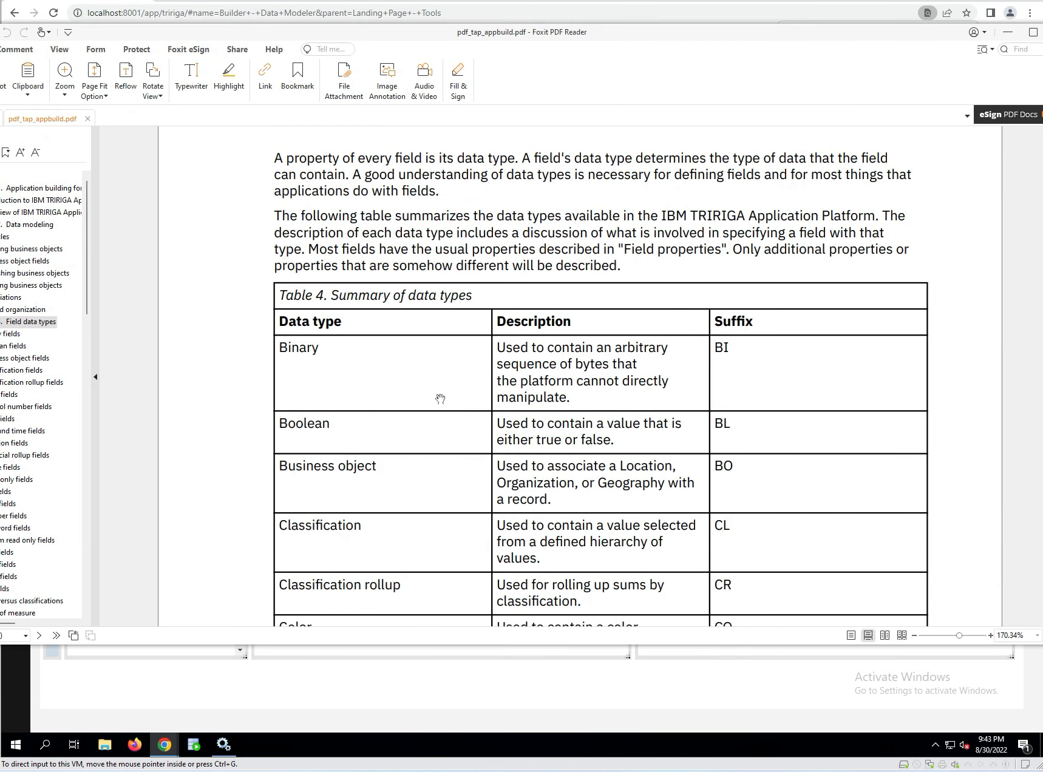
scroll(551, 452, down, 3)
scroll(551, 452, down, 6)
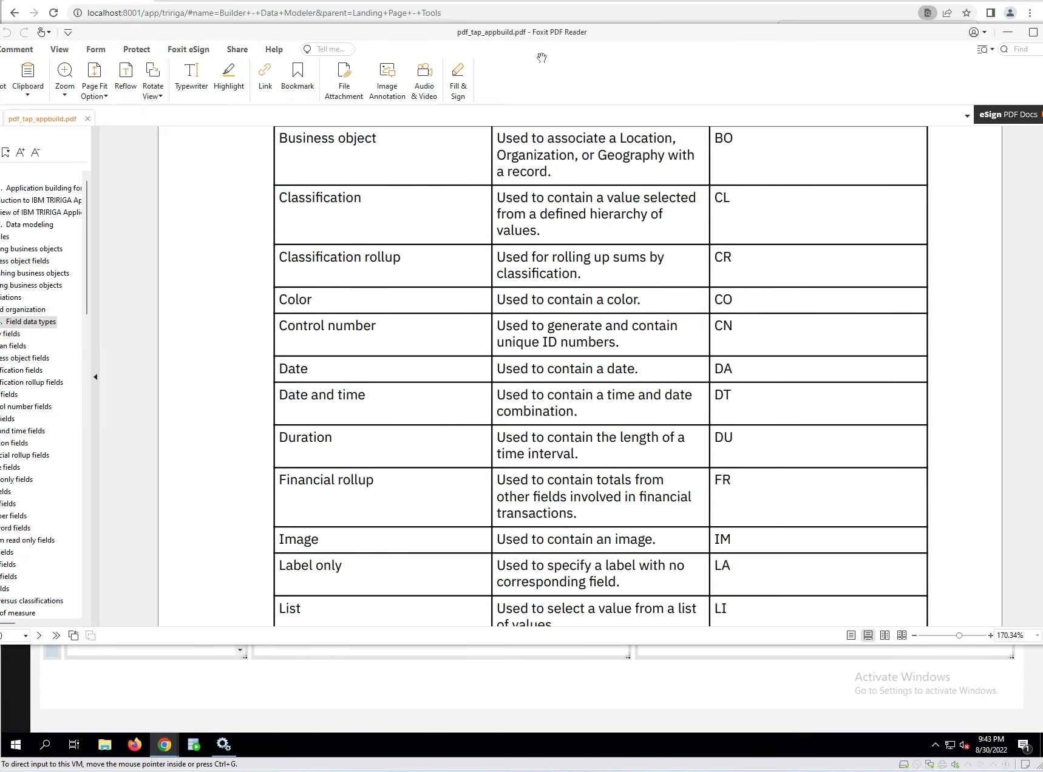
drag(558, 37, 1042, 43)
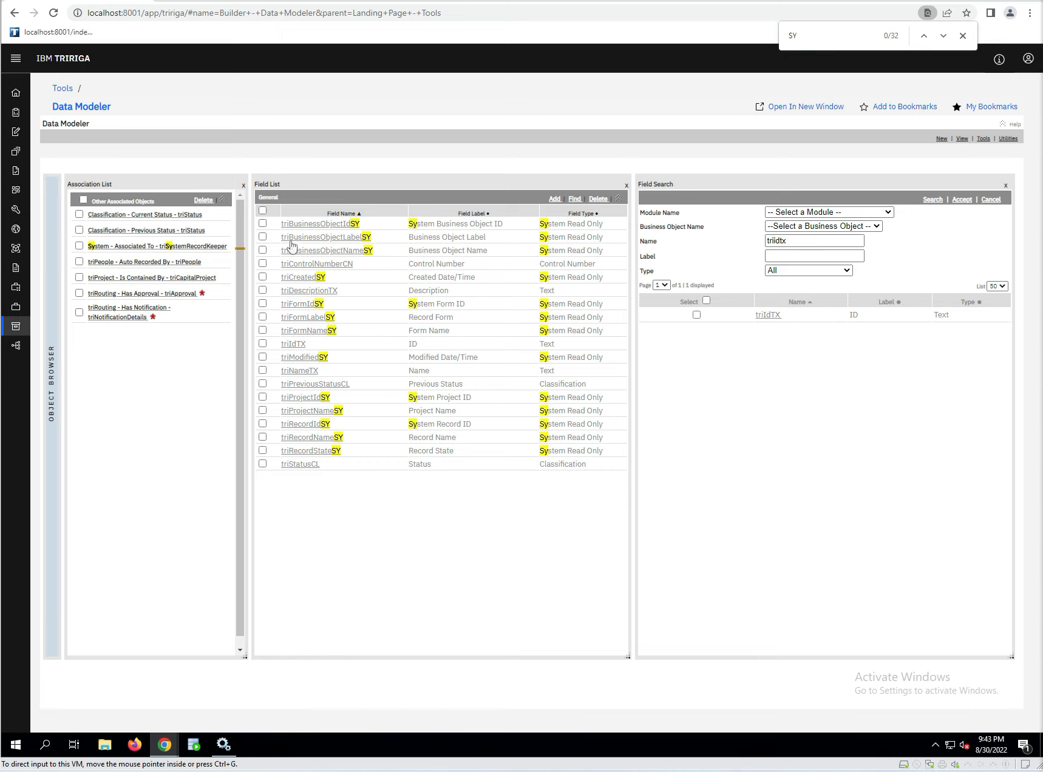
- Open the properties of the triBusinessObjectIdSY field and enable Do not Auto Populate
click(316, 226)
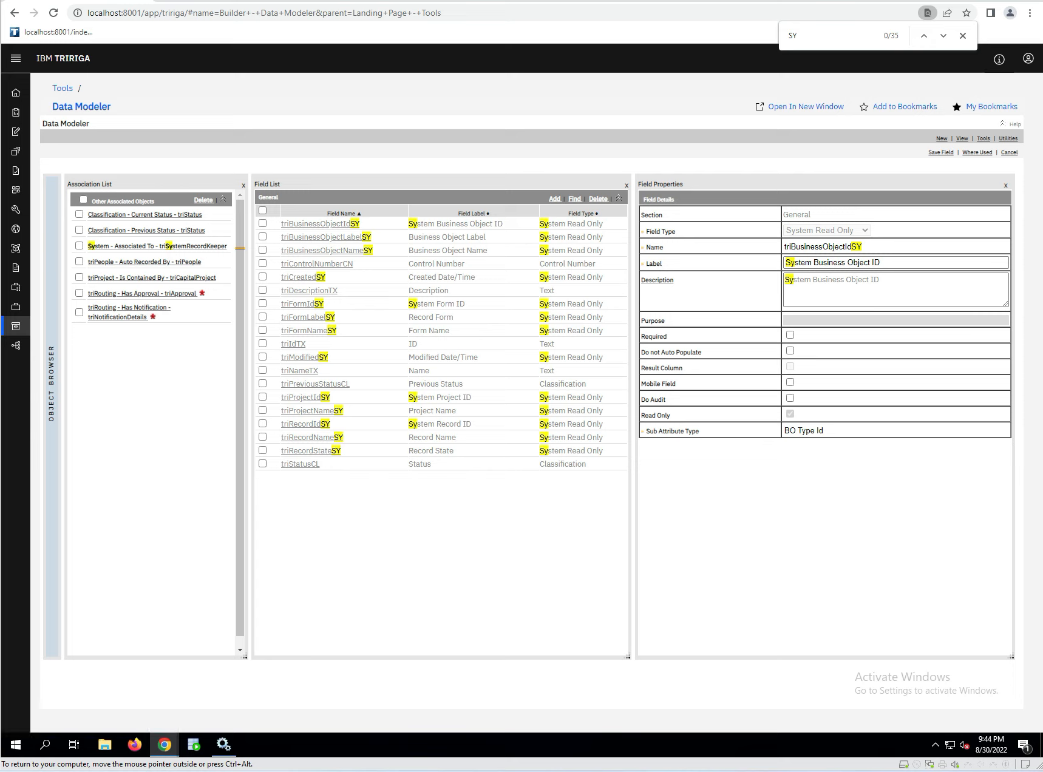
click(789, 351)
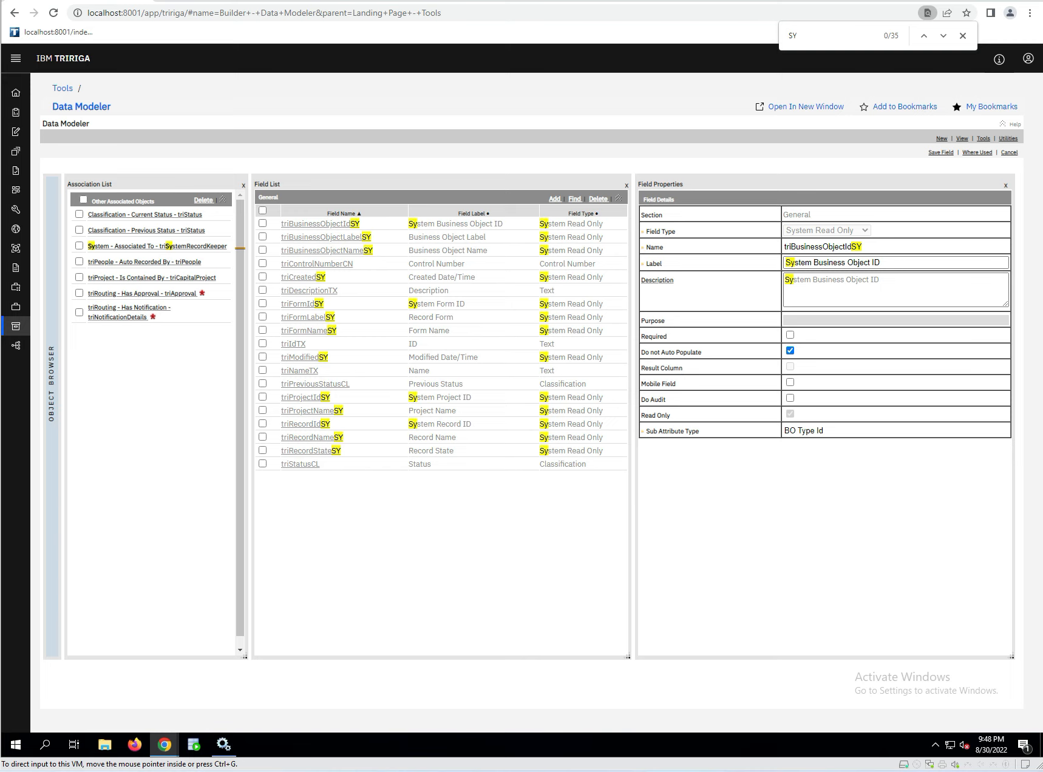
- Read the Result Column and Mobile Field property explanations in the pdf_tap_appbuild.pdf guide in Foxit PDF Reader
drag(1042, 1, 872, 31)
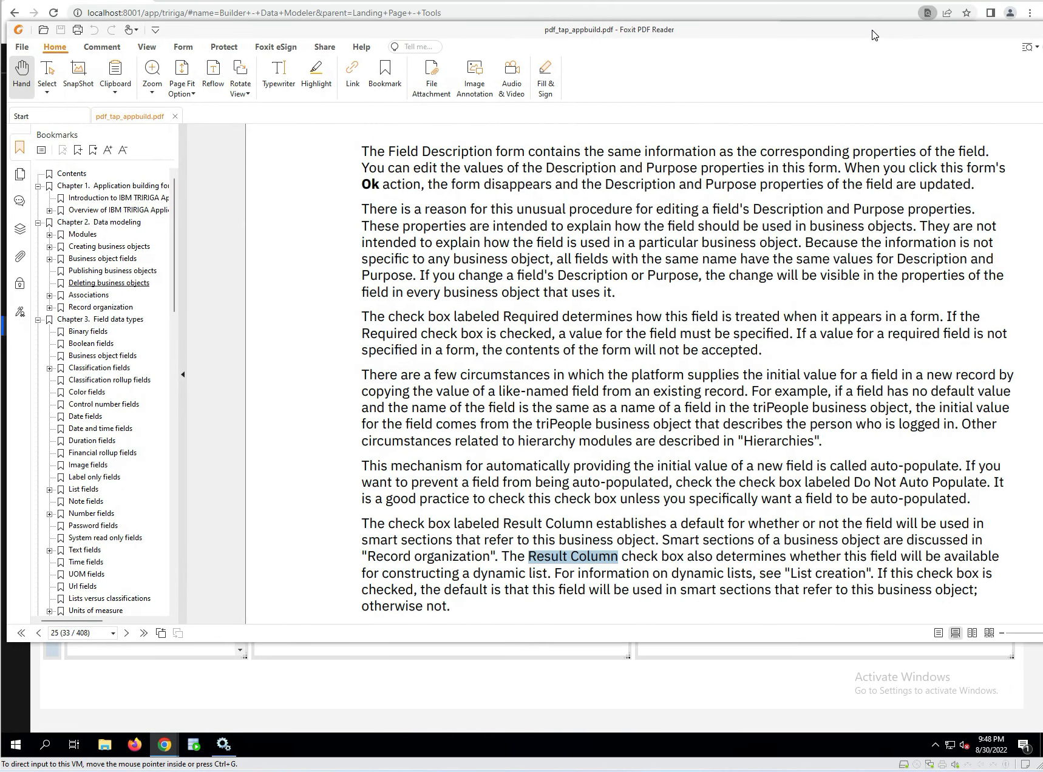
scroll(641, 376, down, 3)
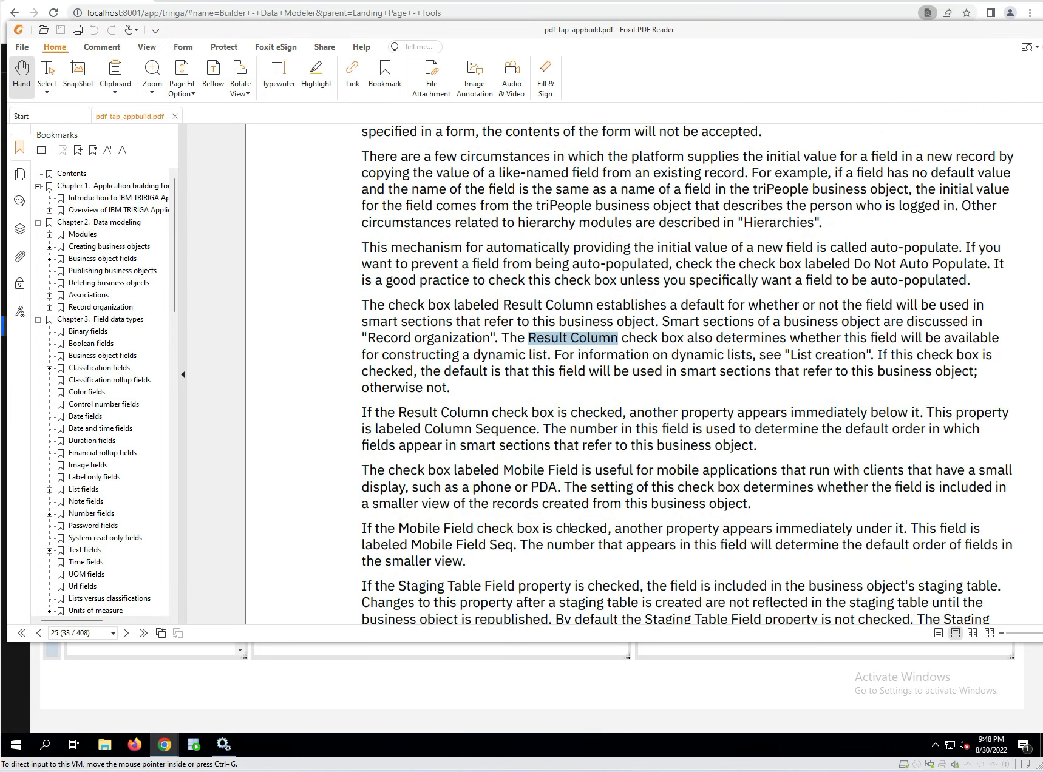
click(537, 533)
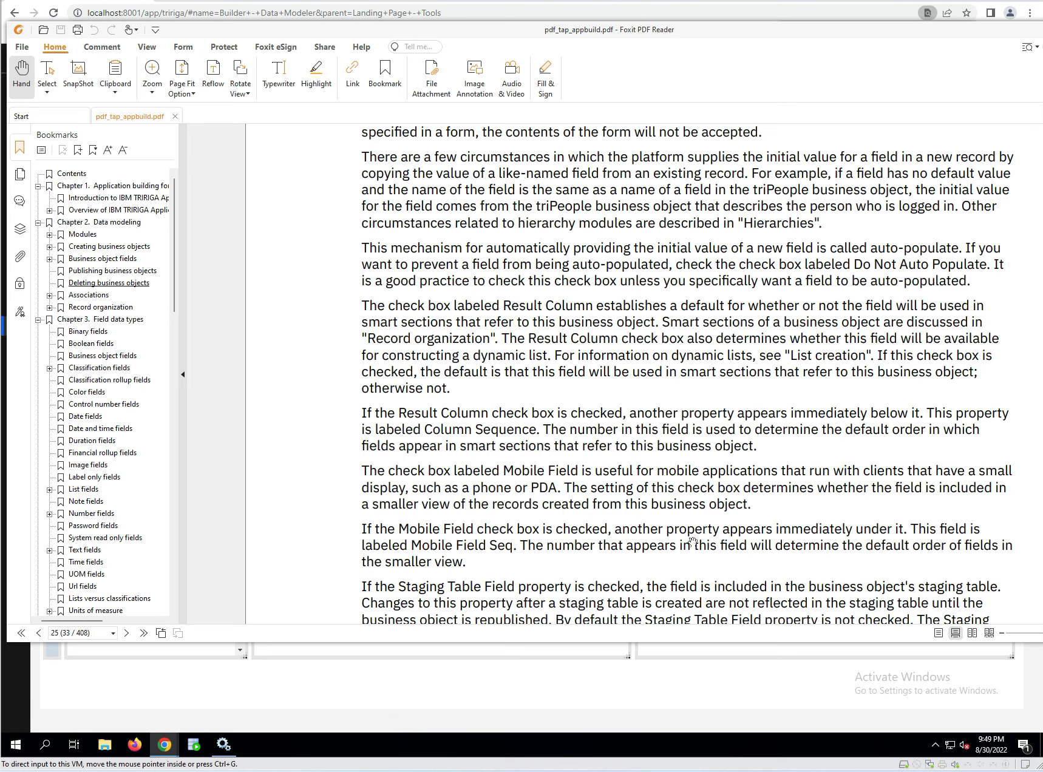
click(622, 18)
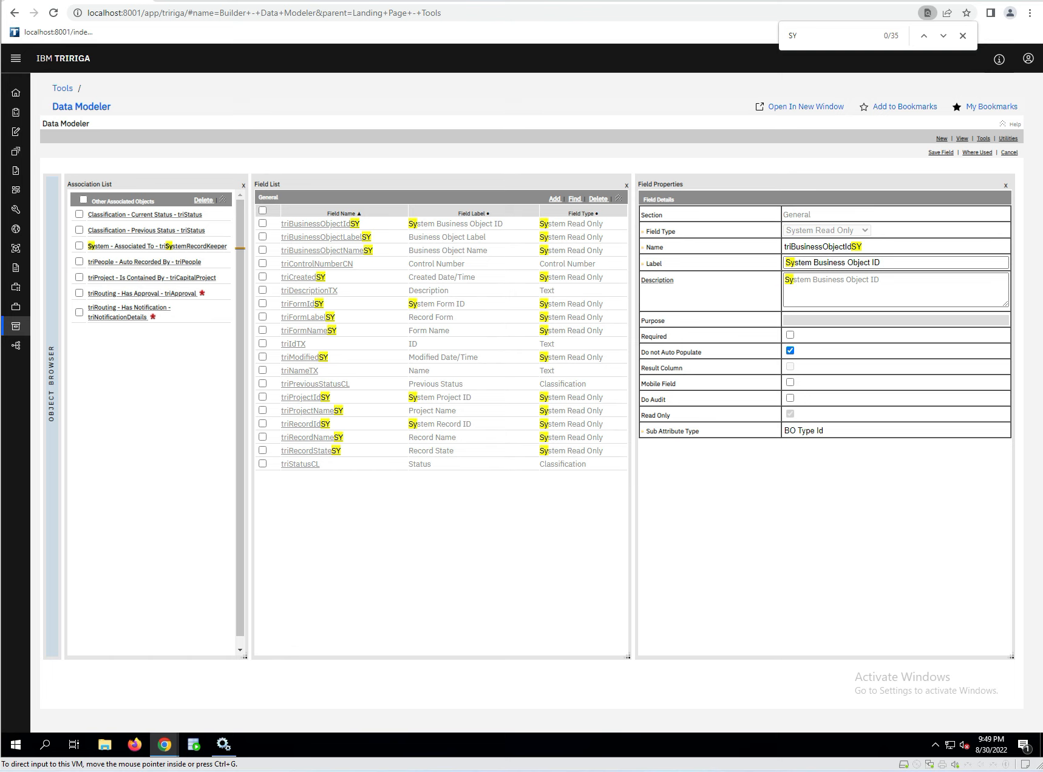
key(alt+Tab)
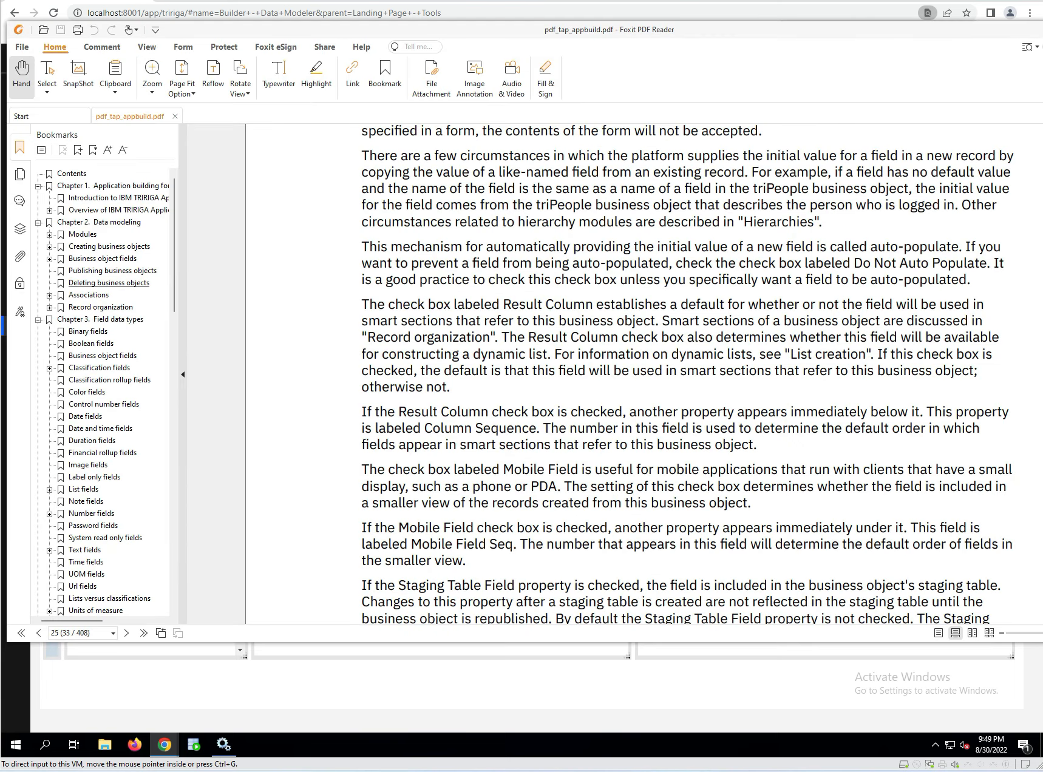
drag(622, 29, 1042, 71)
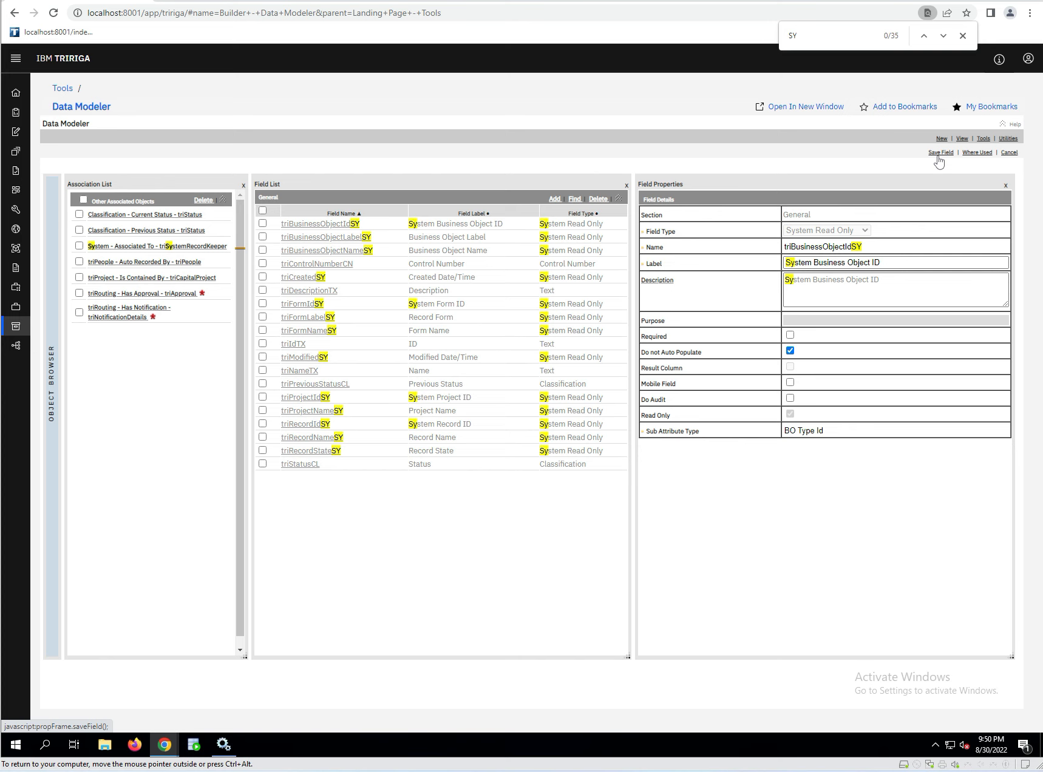
- Enable Do not Auto Populate for the triBusinessObjectLabelSY and triBusinessObjectNameSY fields, saving each field
click(337, 237)
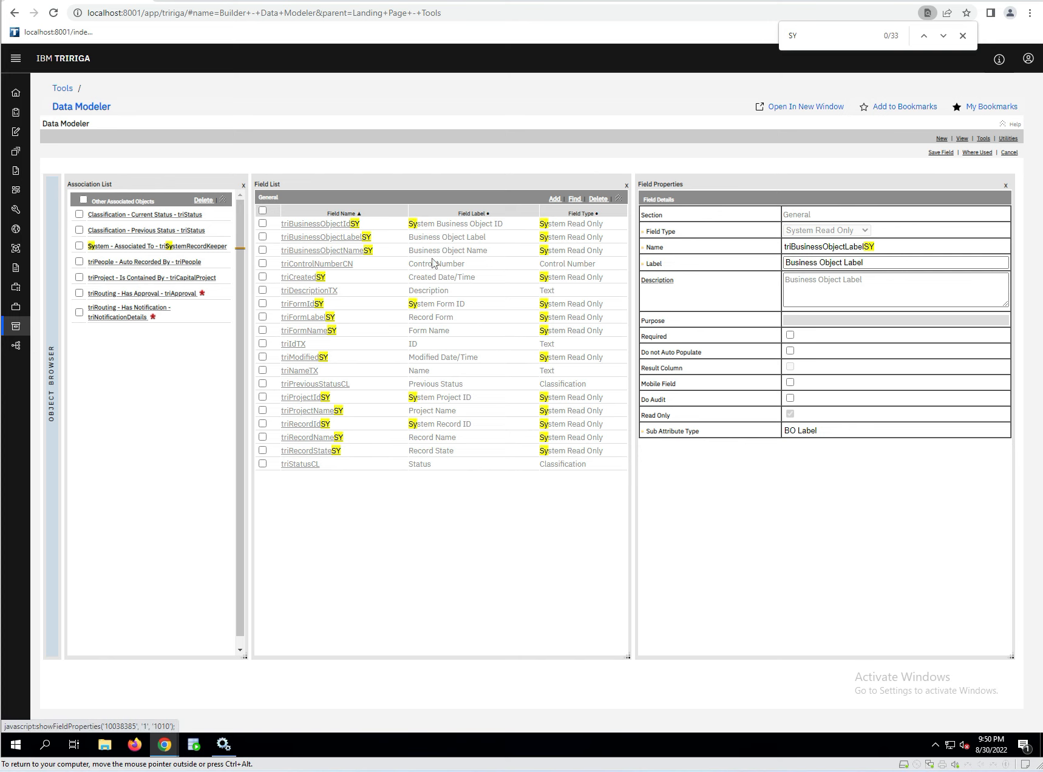
click(790, 350)
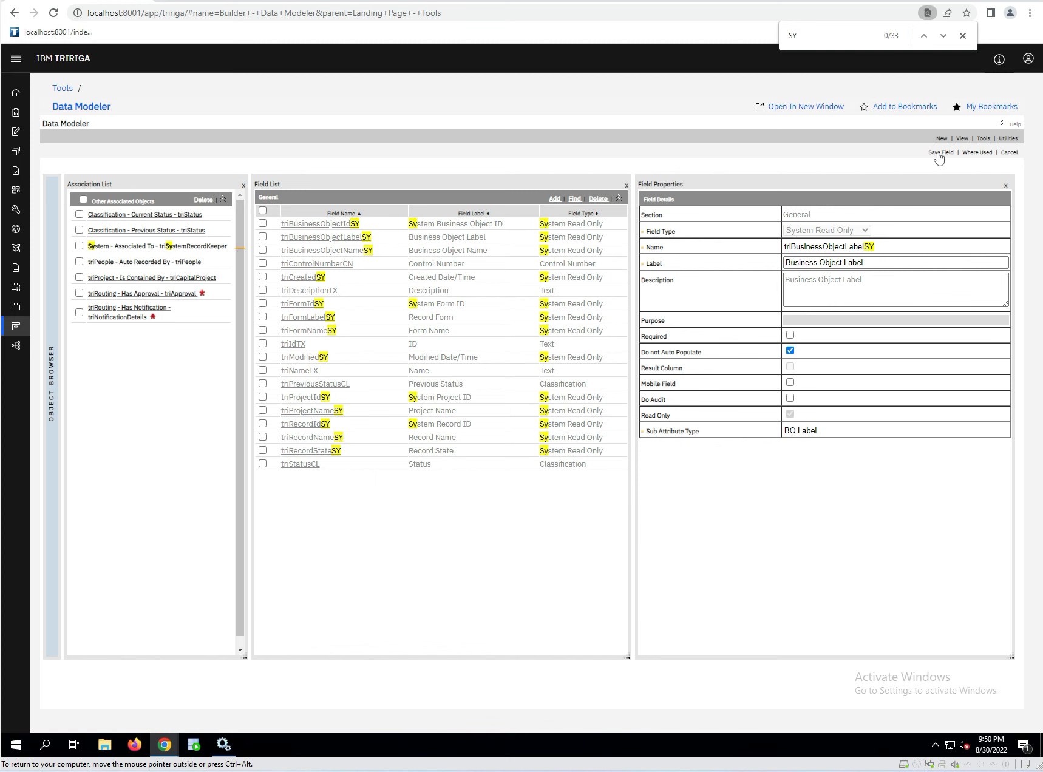
click(937, 153)
click(328, 250)
click(790, 350)
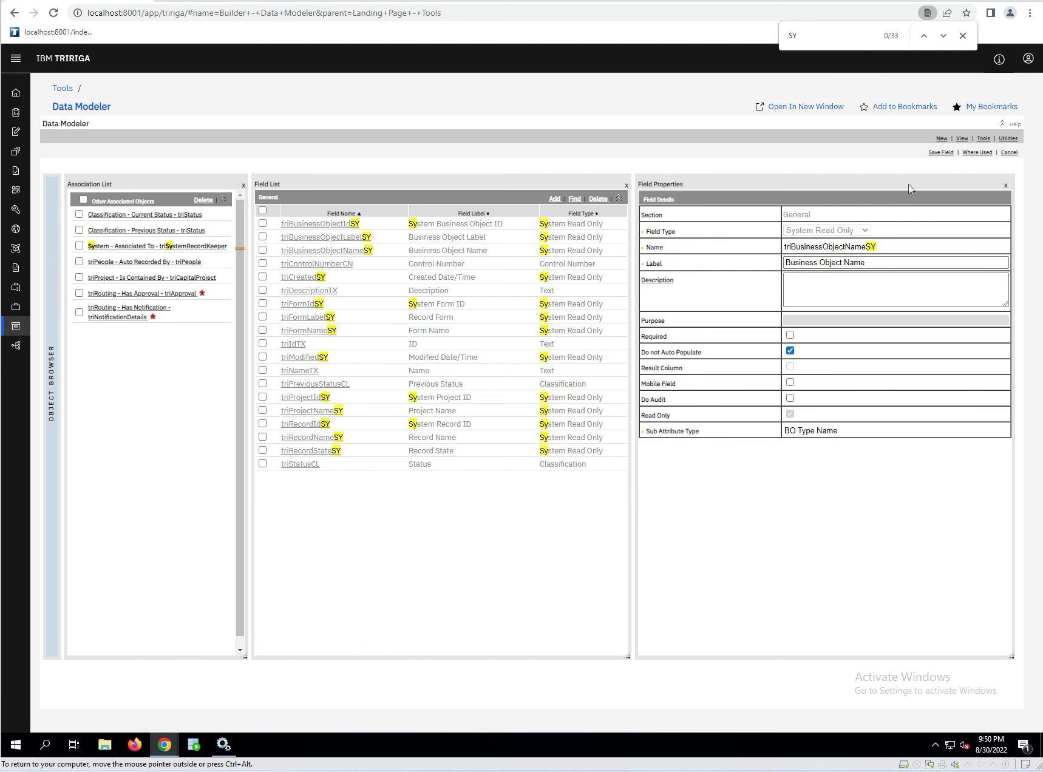
click(941, 154)
- Check the triControlNumberCN properties, and enable Do not Auto Populate for triCreatedSY and triDescriptionTX, saving both fields
click(316, 265)
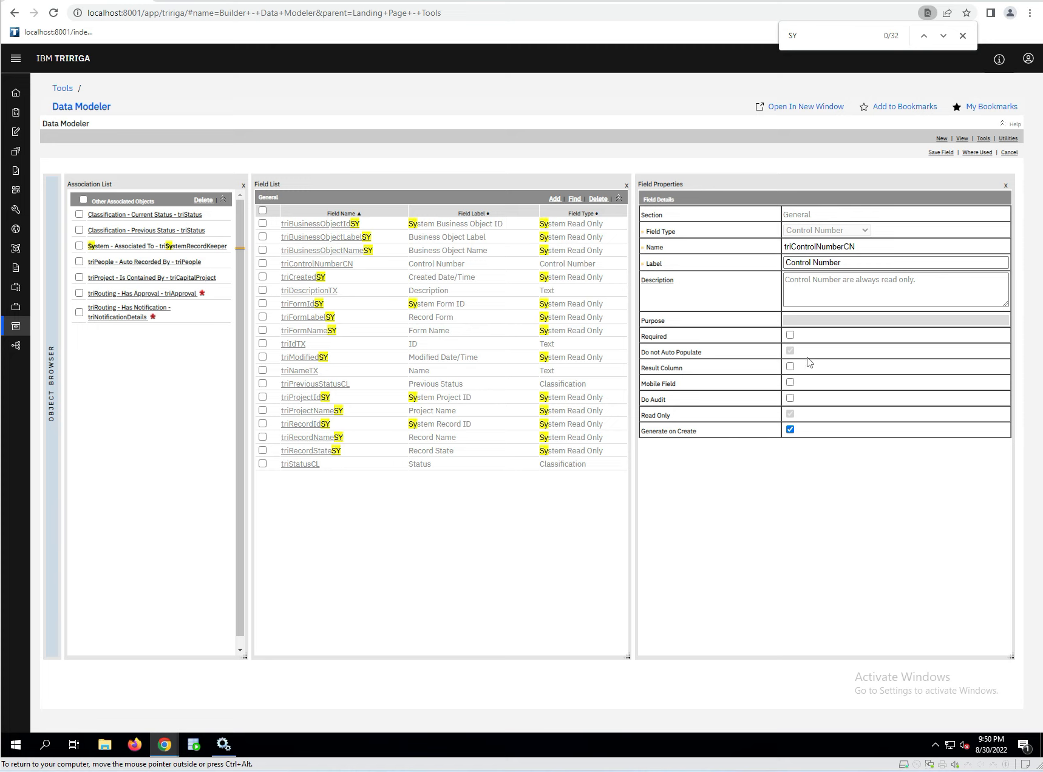
click(303, 278)
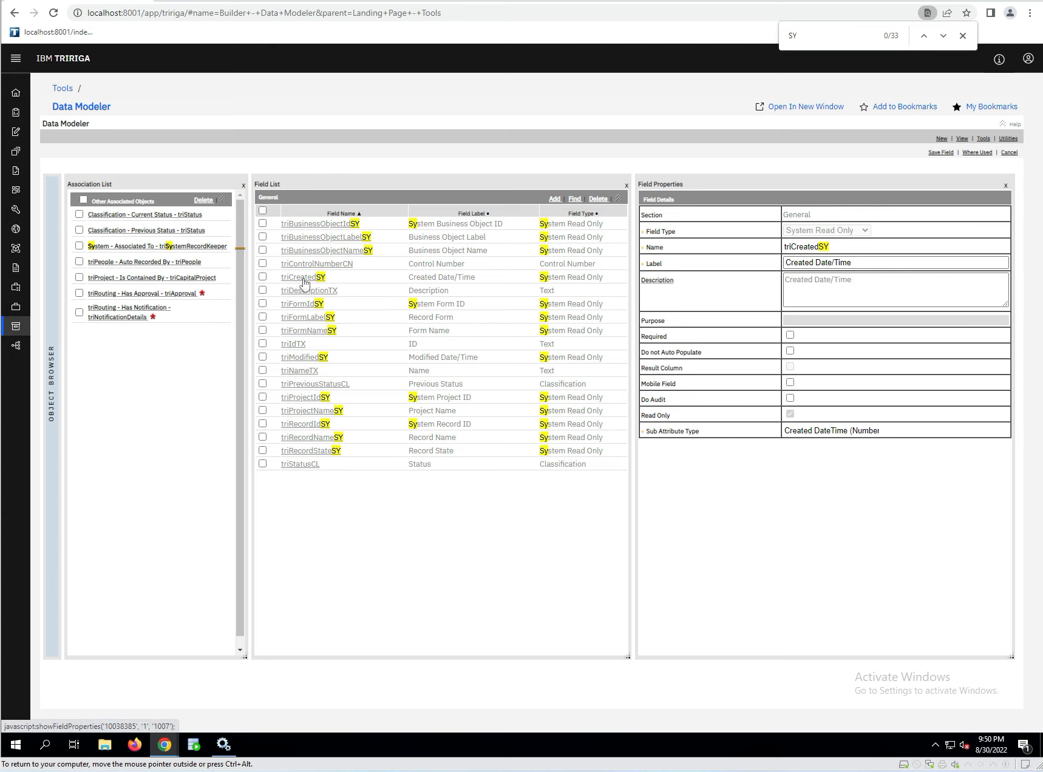
click(789, 351)
click(941, 153)
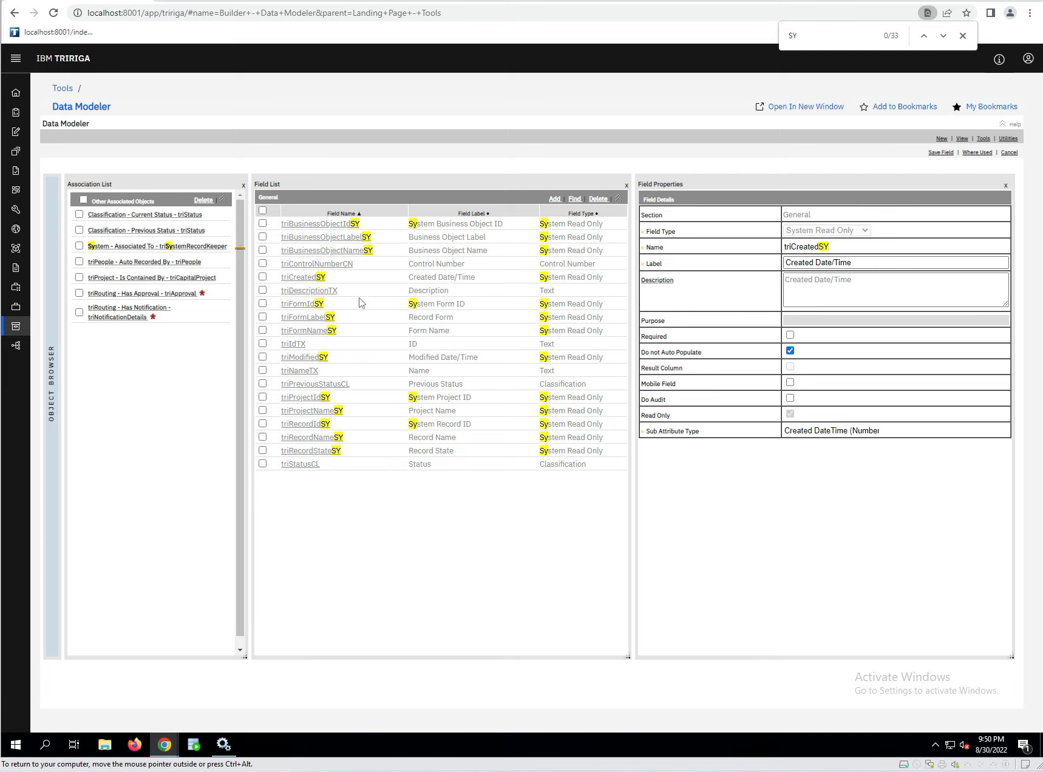
click(309, 295)
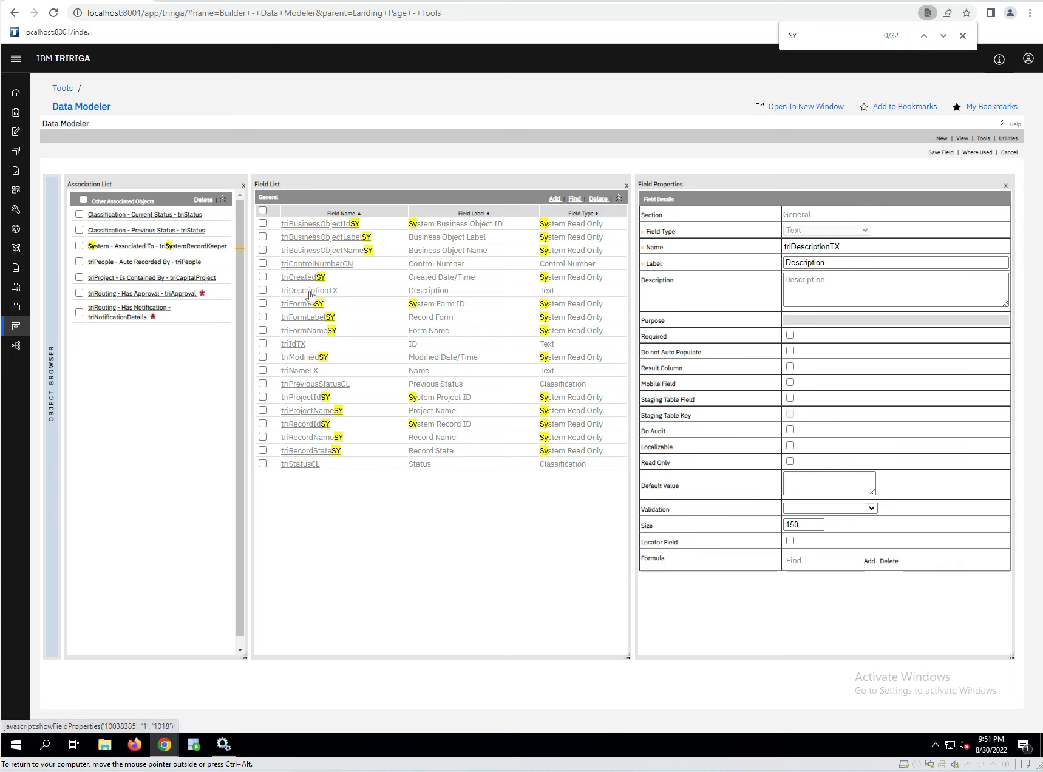
click(789, 351)
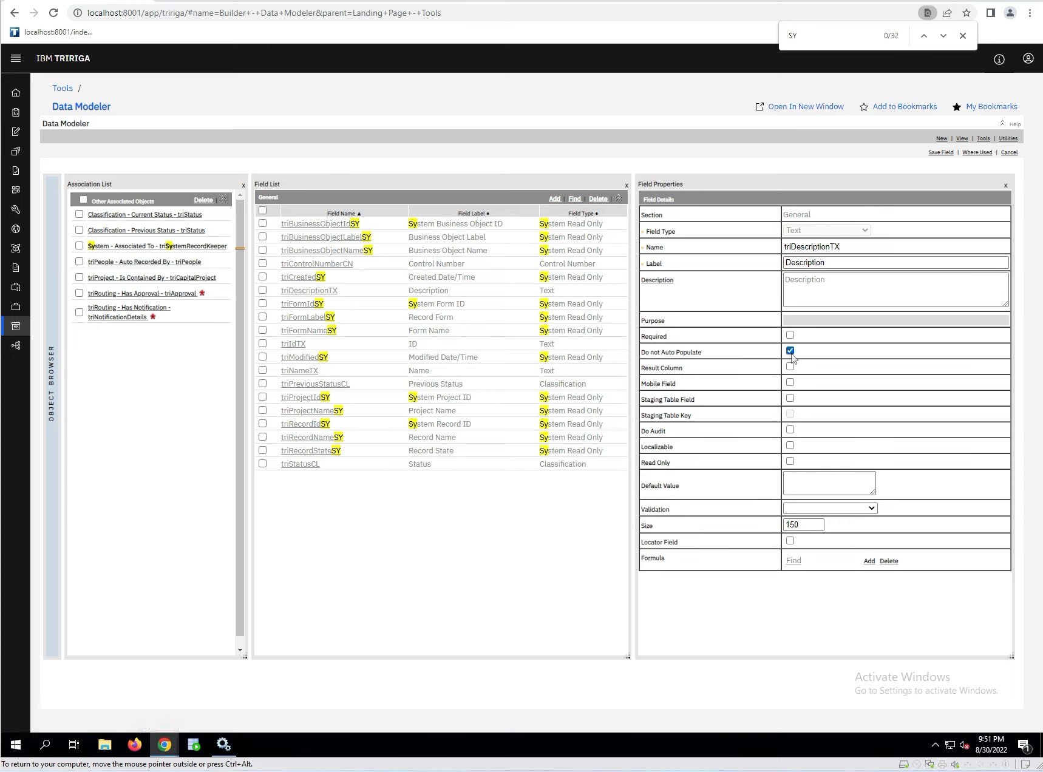
click(940, 153)
- Search the available fields by the names triModifiebytx and modified
click(574, 200)
text(triModifiebytx)
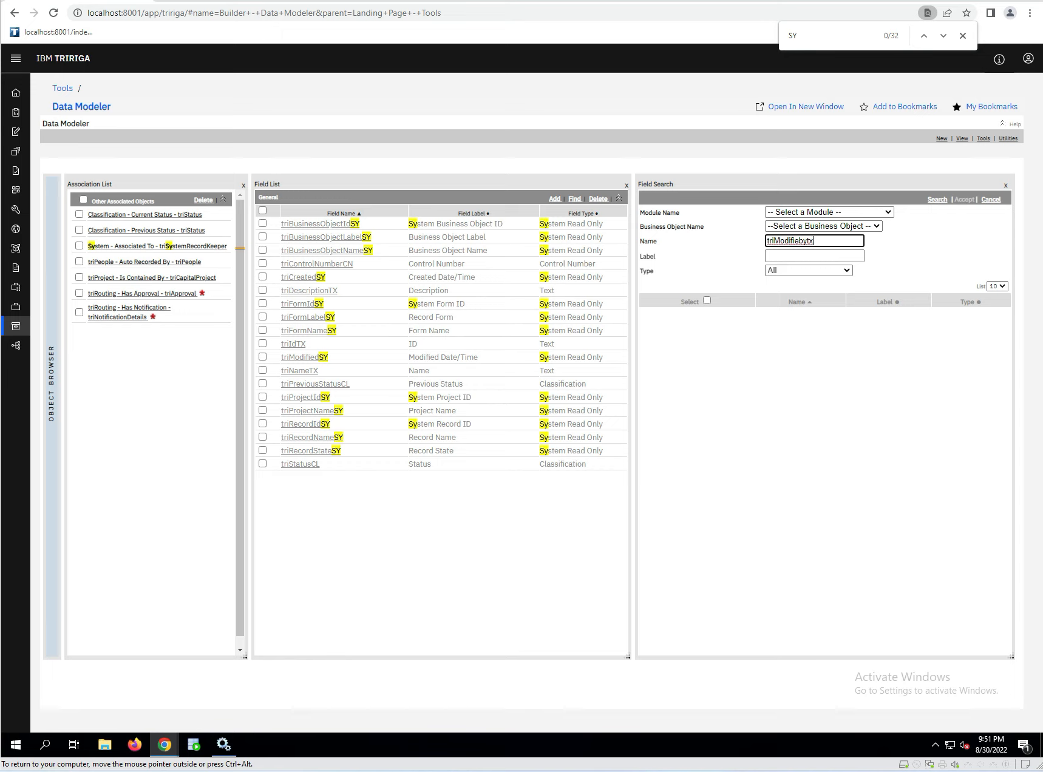
click(936, 200)
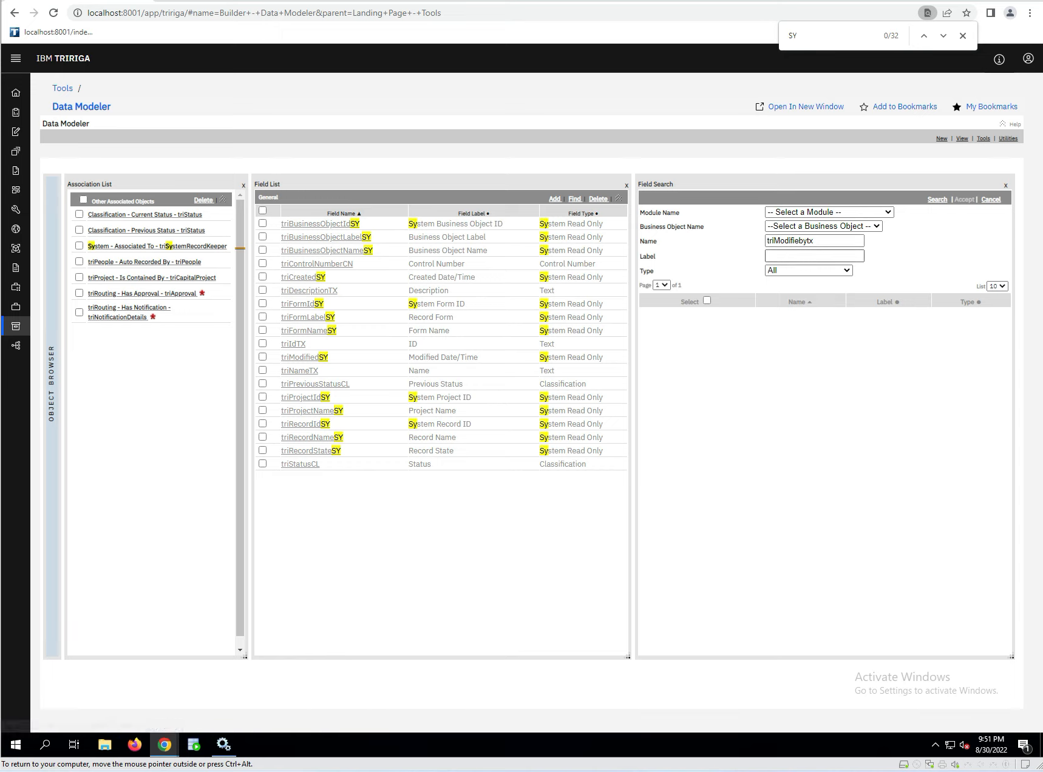
drag(817, 240, 729, 239)
text(modified)
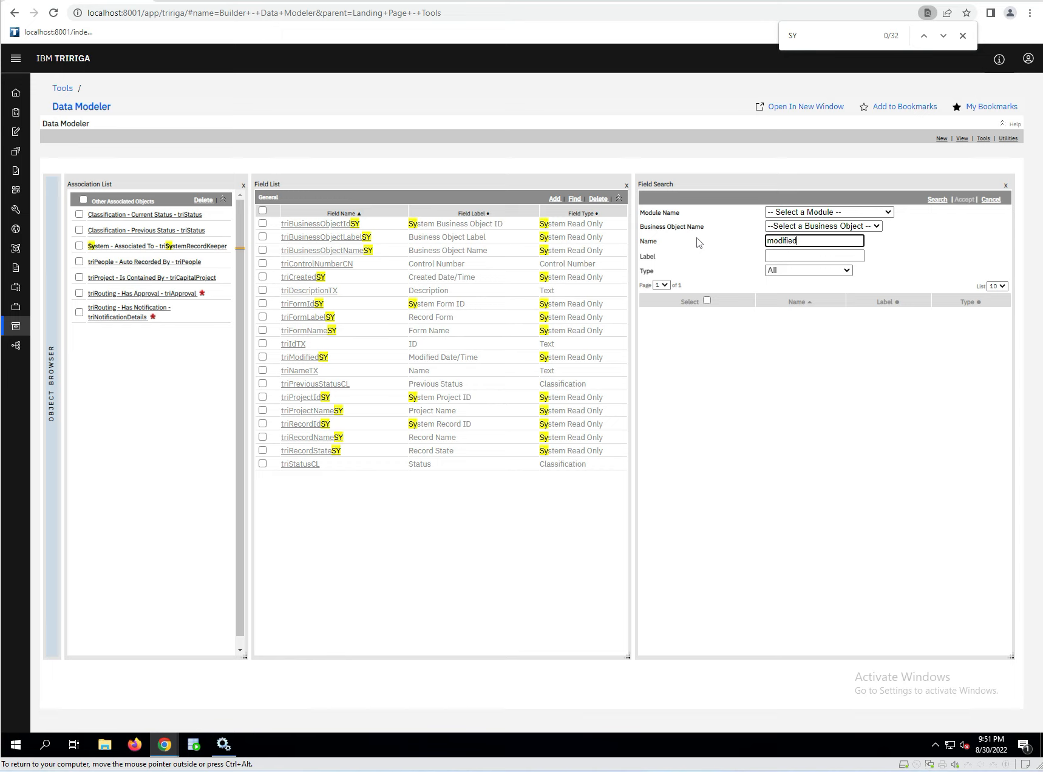
click(935, 200)
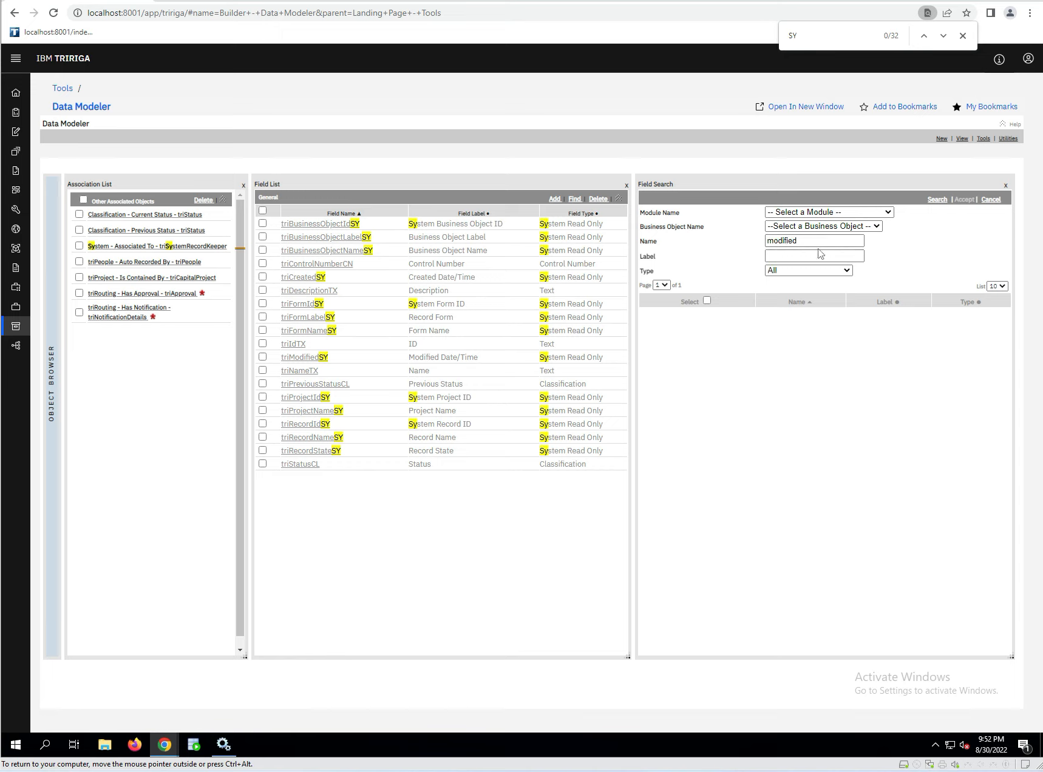
- Search the available fields by the name %bytx and list 50 results per page
drag(800, 241, 792, 240)
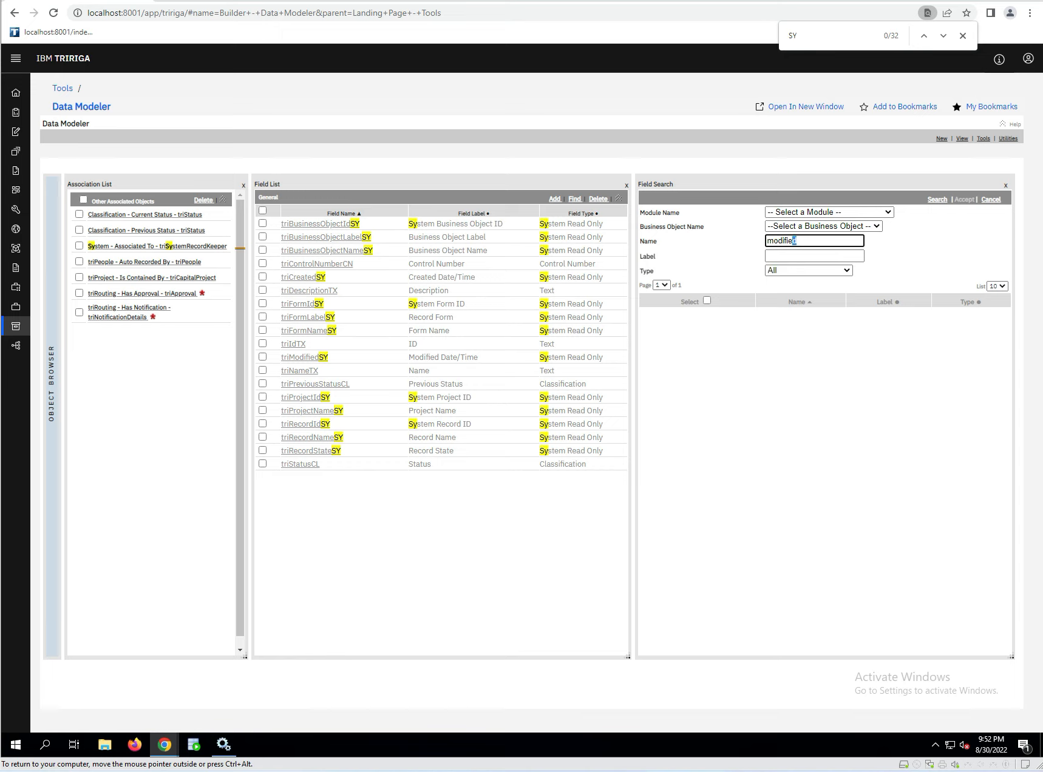
key(ctrl+a)
key(BackSpace)
text(%)
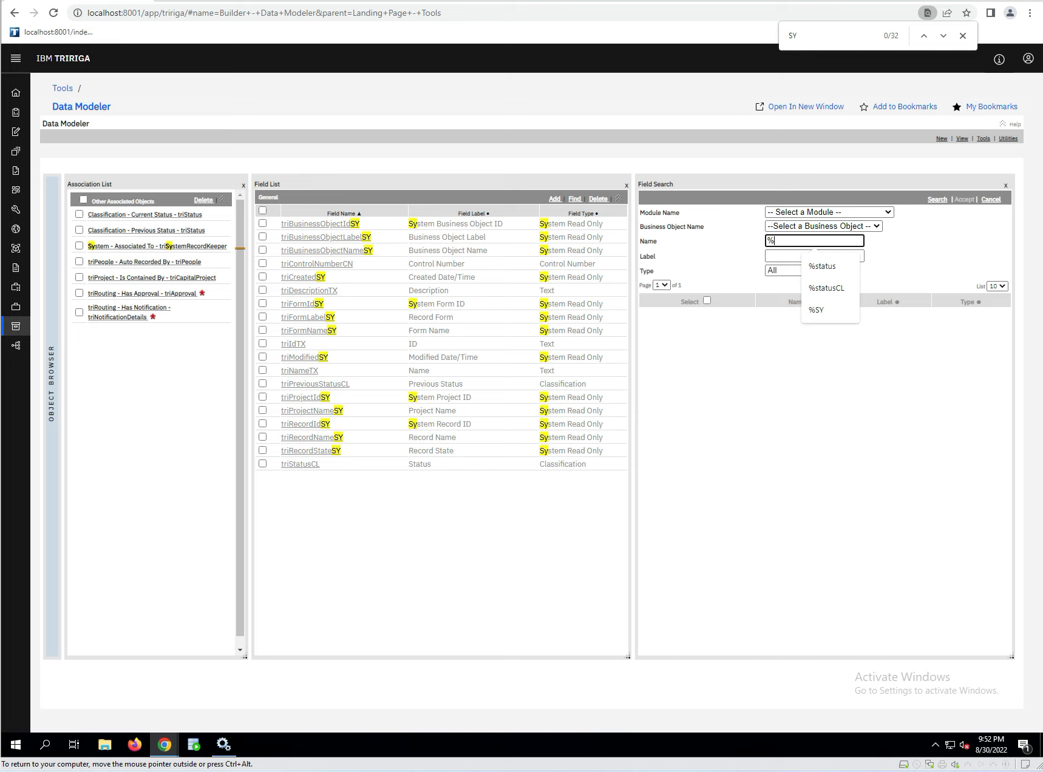
text(bytx)
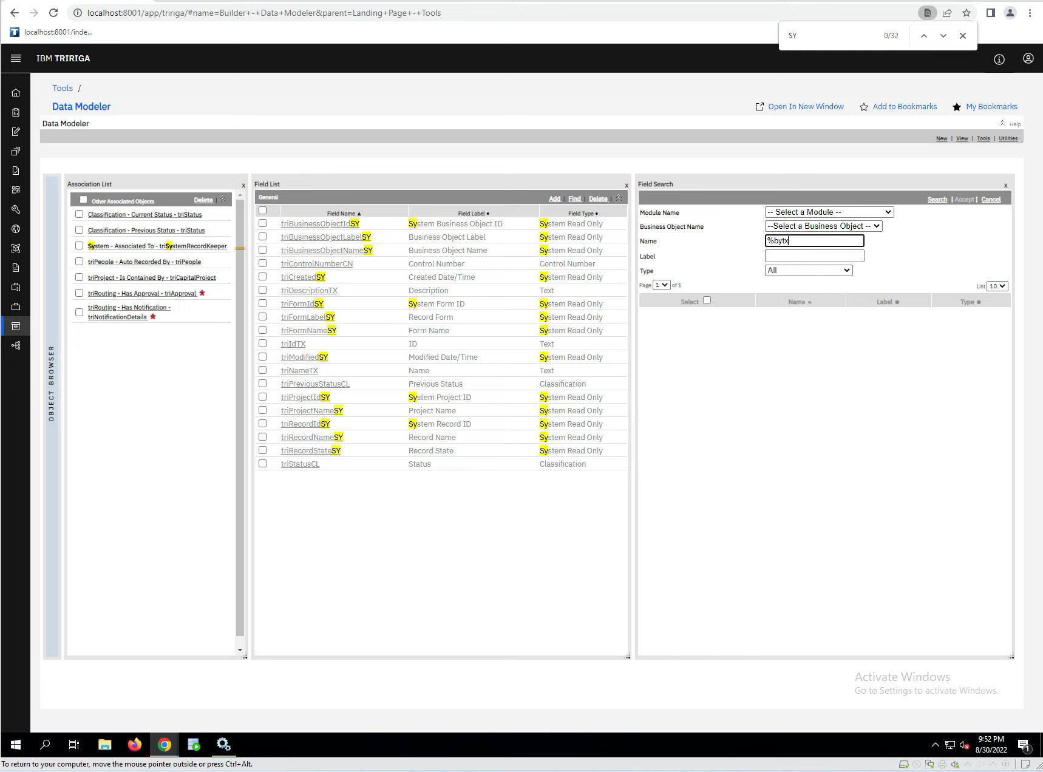
click(933, 200)
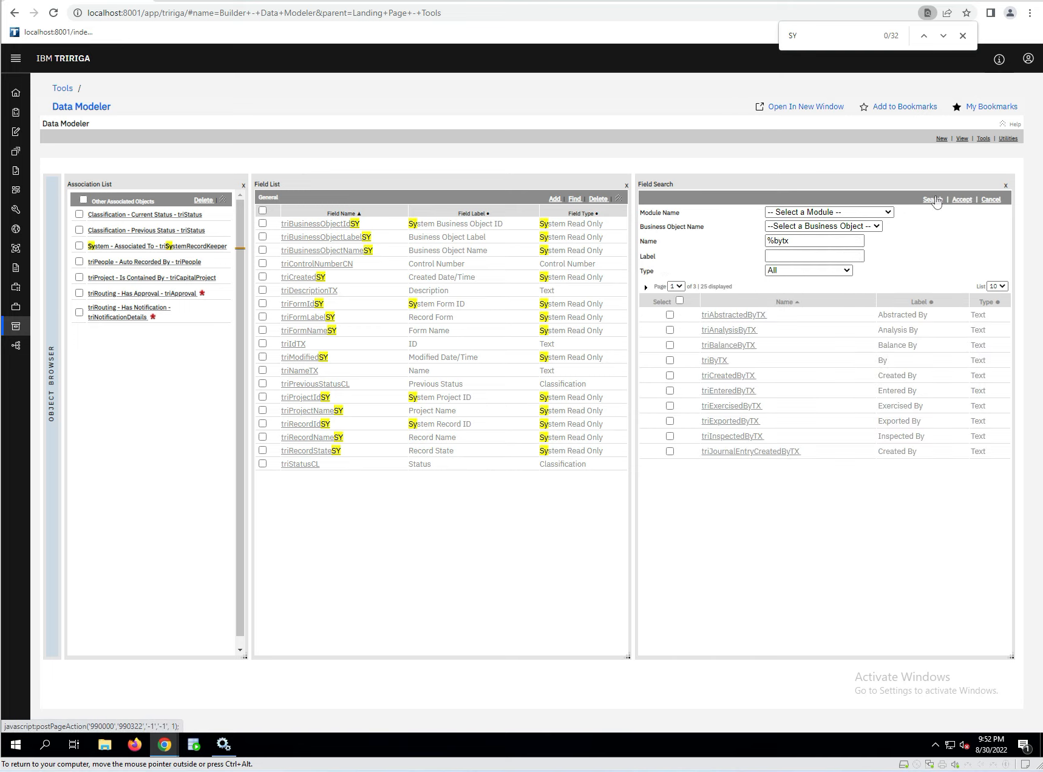
click(1003, 287)
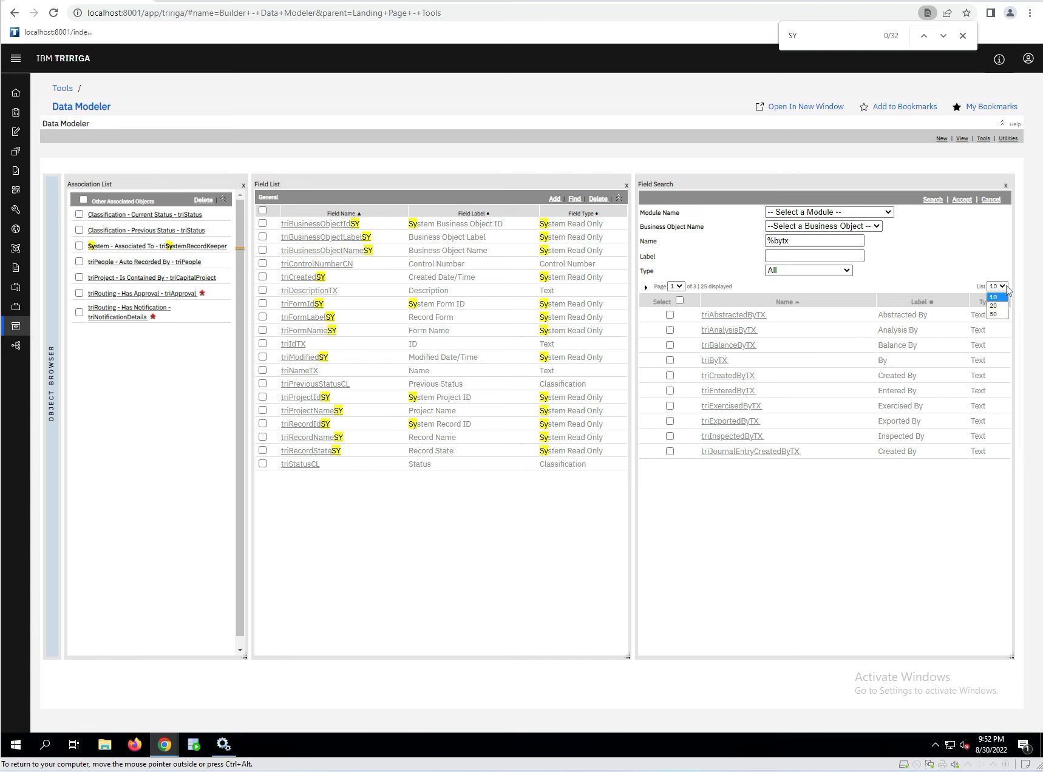
click(994, 314)
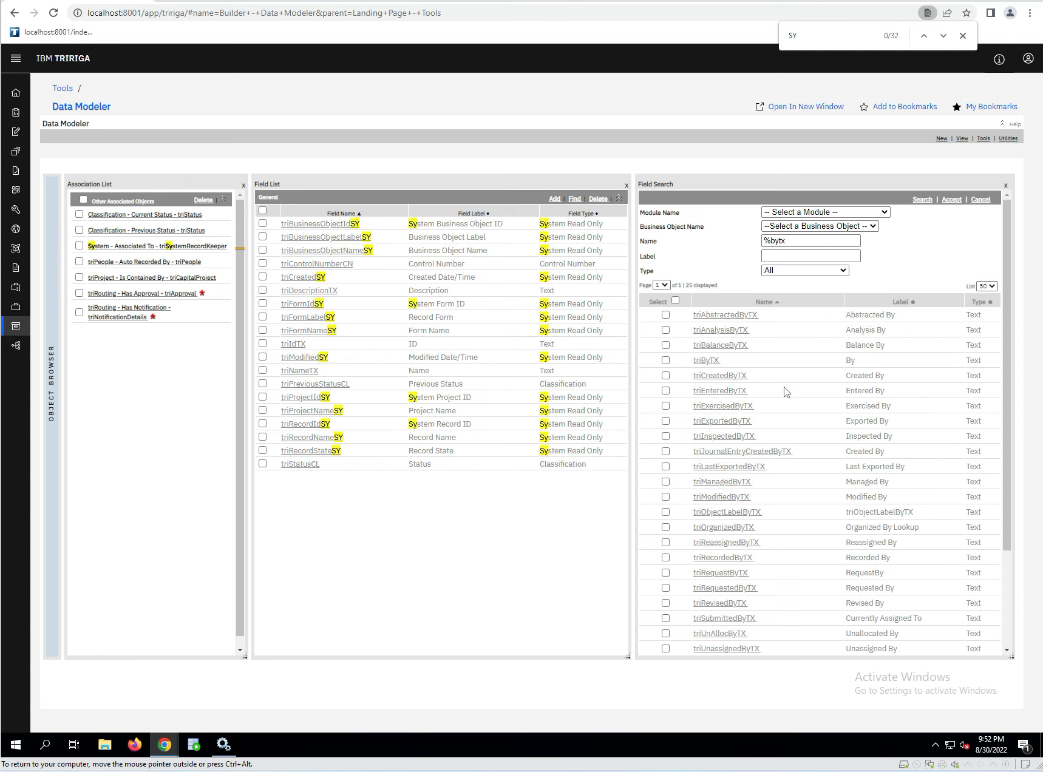
- Select the triModifiedByTX field from the search results and add it to the General section
scroll(784, 392, down, 3)
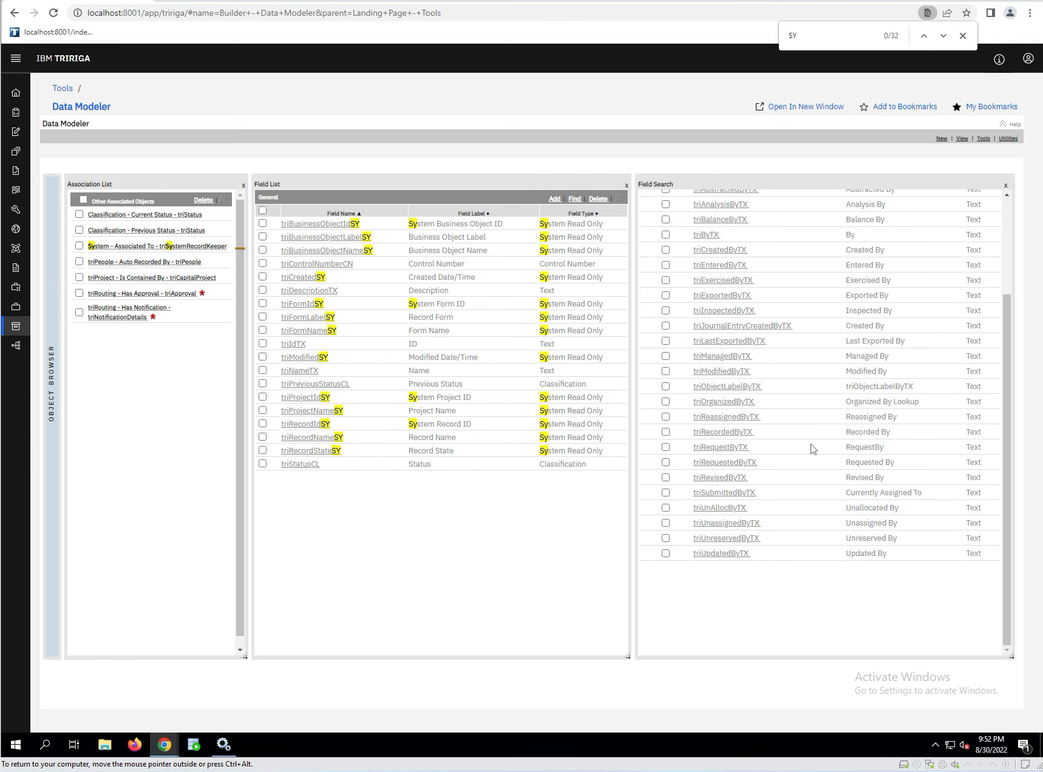
click(724, 372)
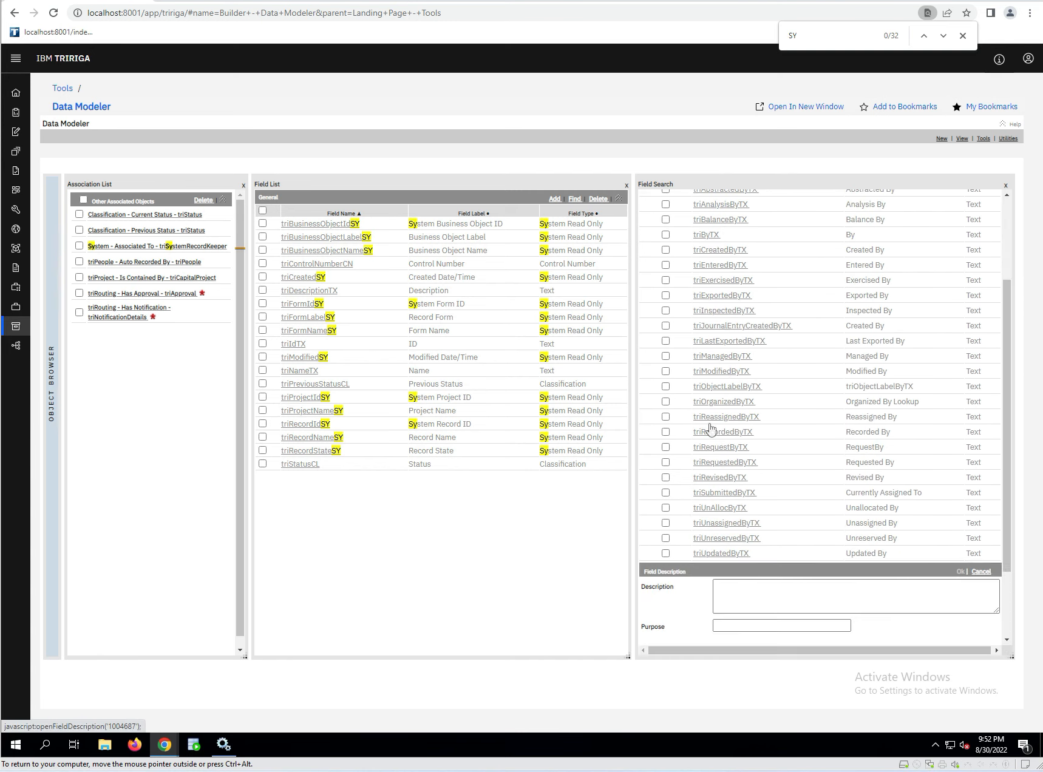
click(665, 371)
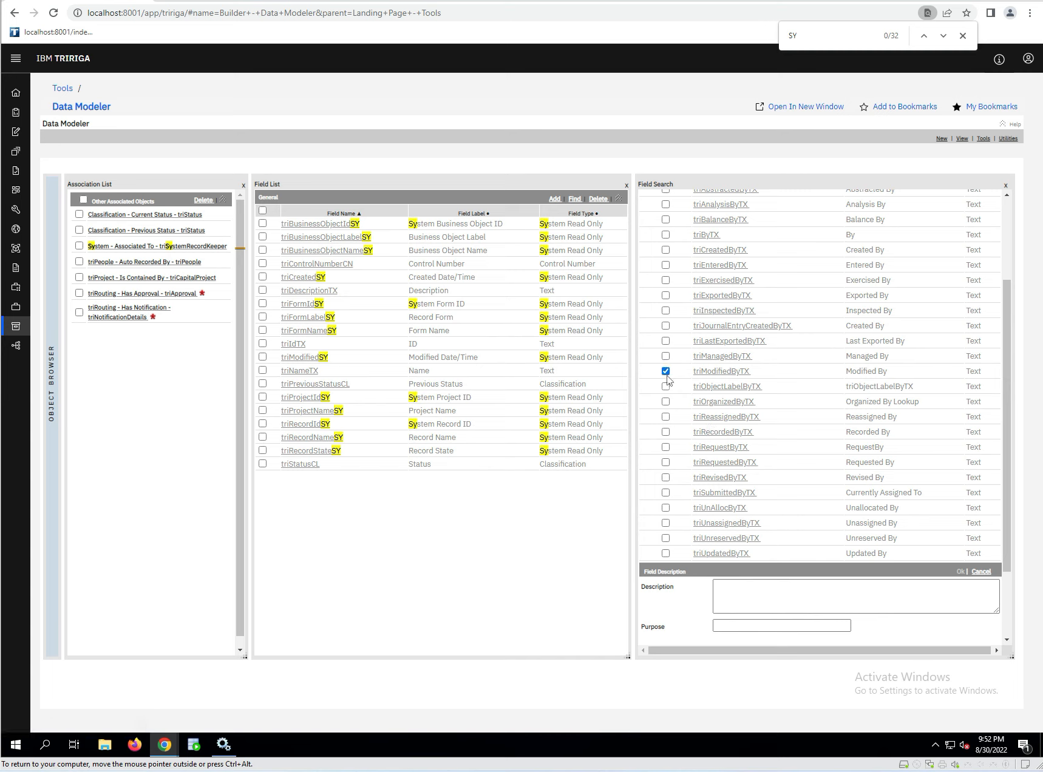
scroll(908, 423, up, 3)
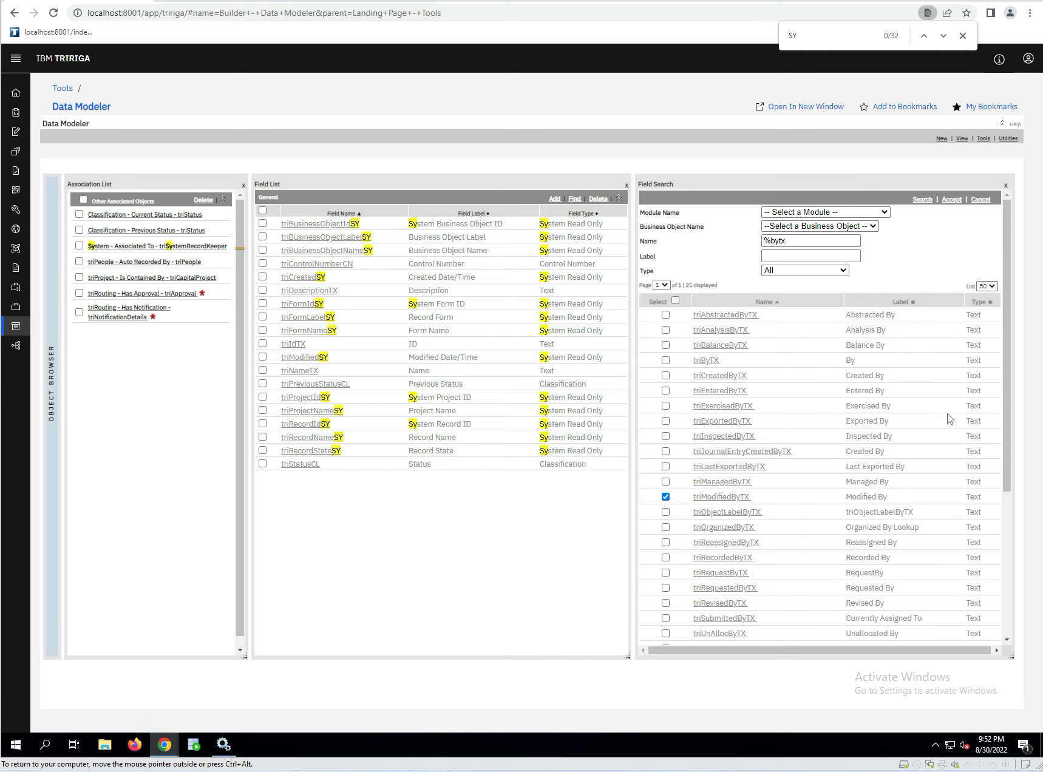
click(950, 200)
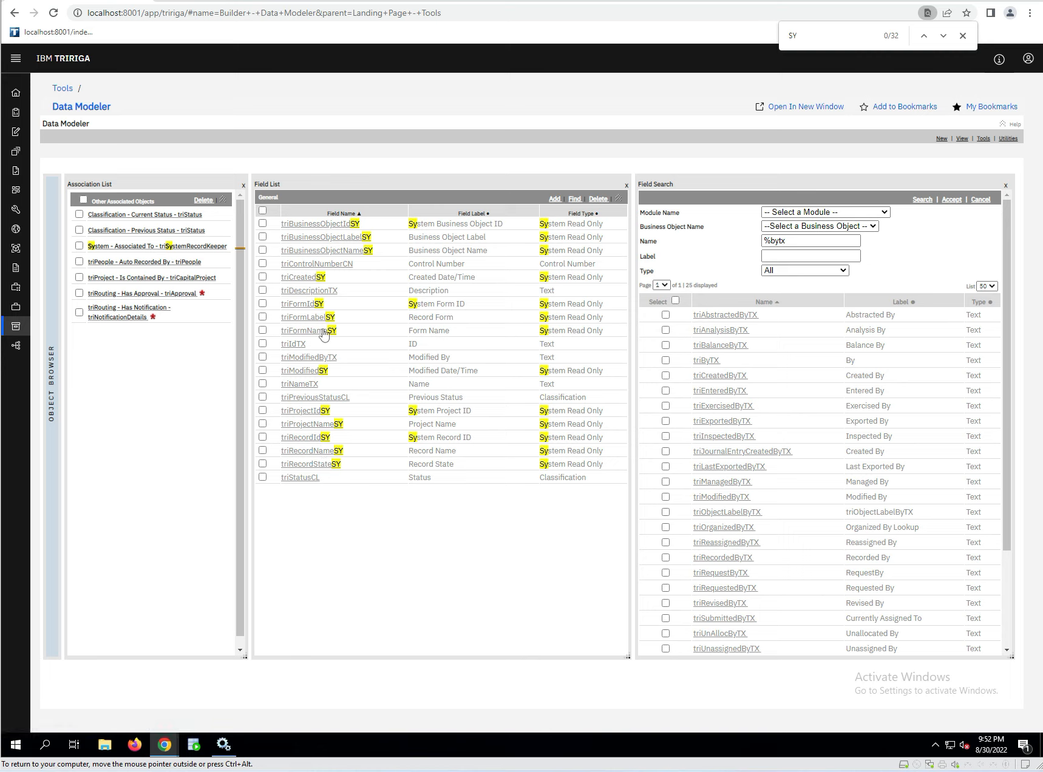
- Open the triModifiedByTX properties, enable Do not Auto Populate, and look at the Validation choices and Size
click(308, 357)
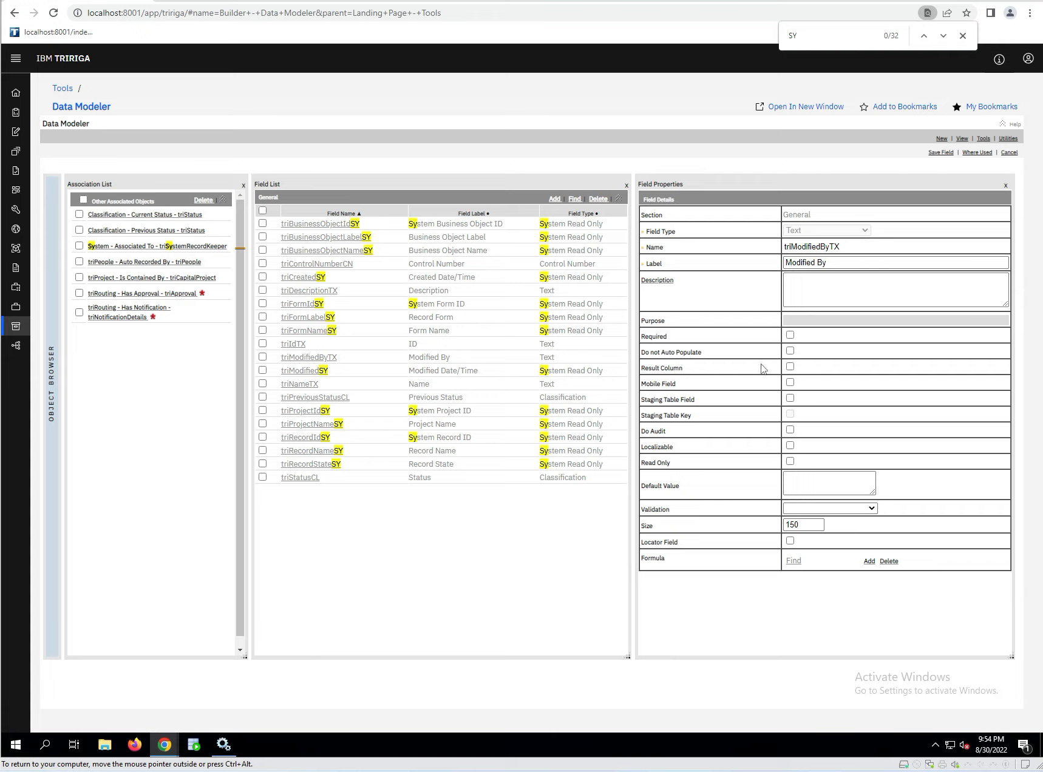
click(789, 351)
click(874, 508)
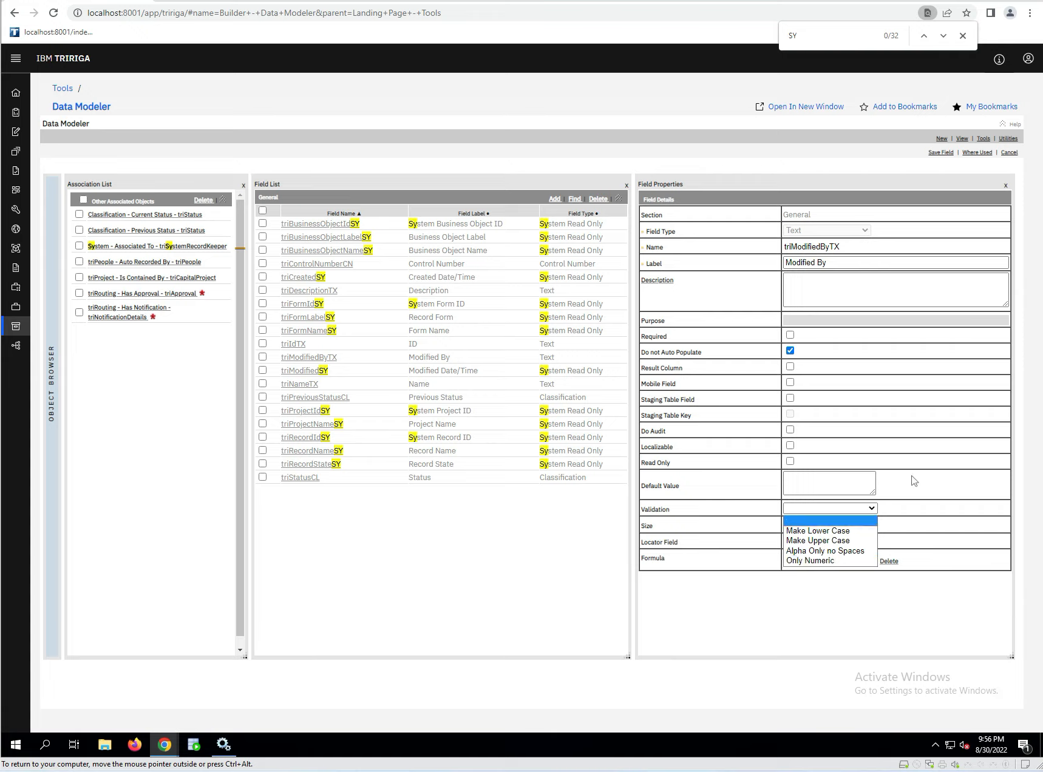
click(916, 491)
click(811, 524)
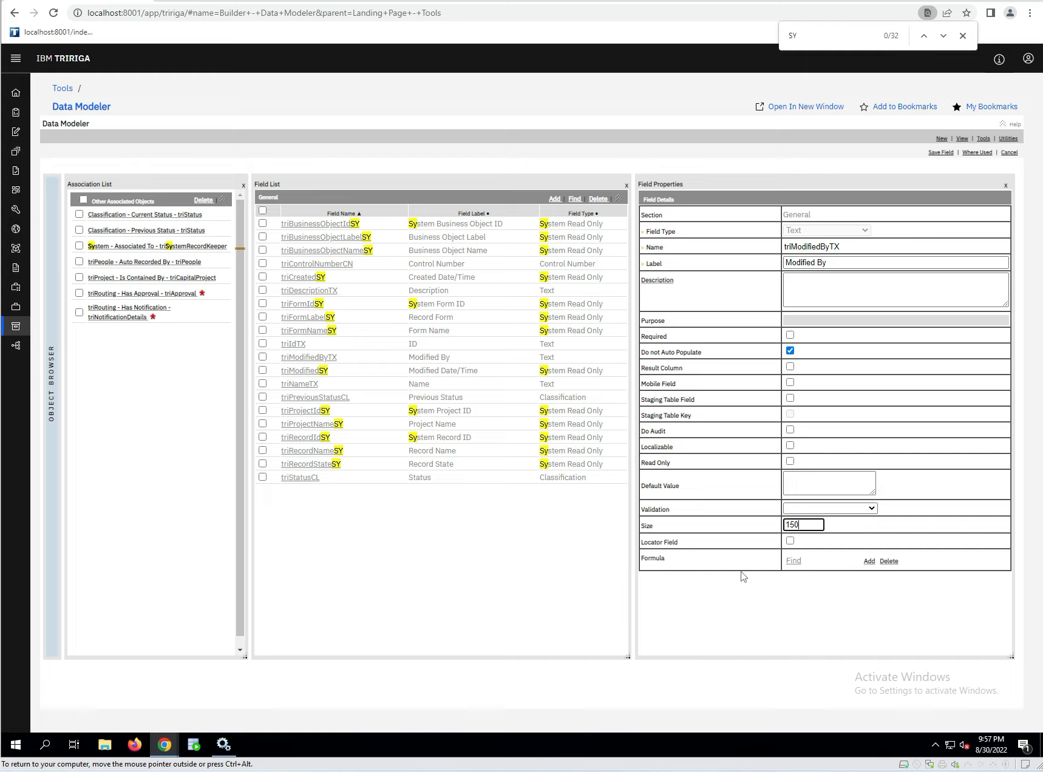
- Try a triModifiedByTX formula using the Name field and a hyphen separator, and delete the formula entry
click(794, 560)
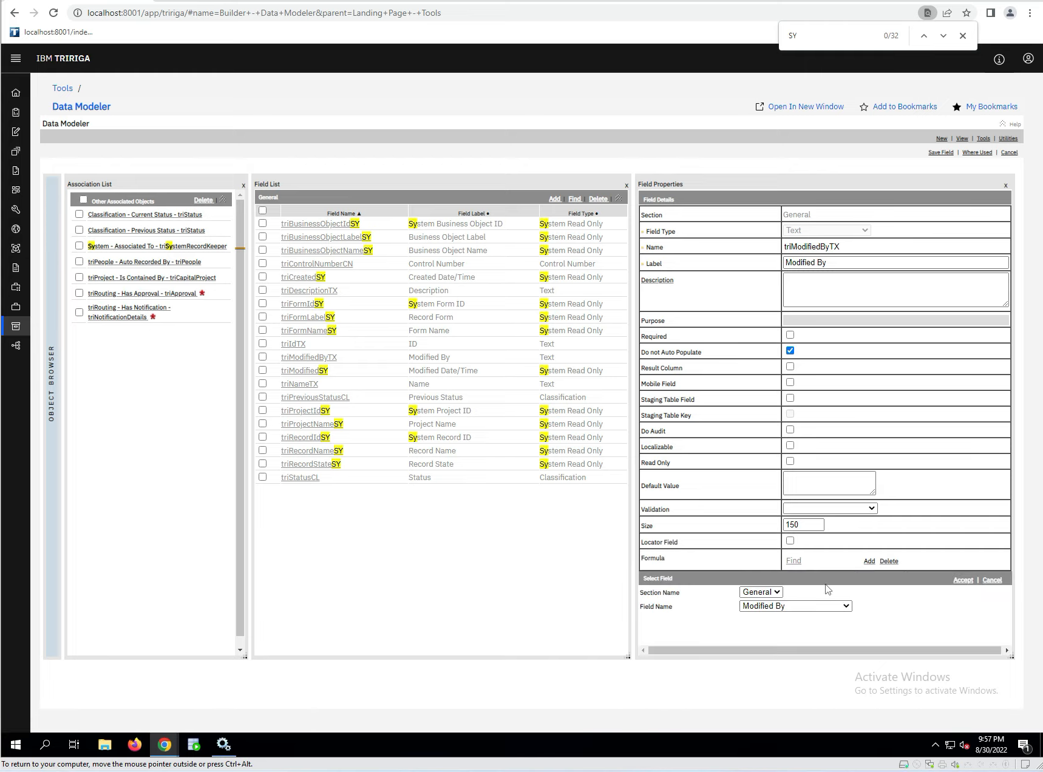
click(835, 607)
click(836, 608)
click(838, 607)
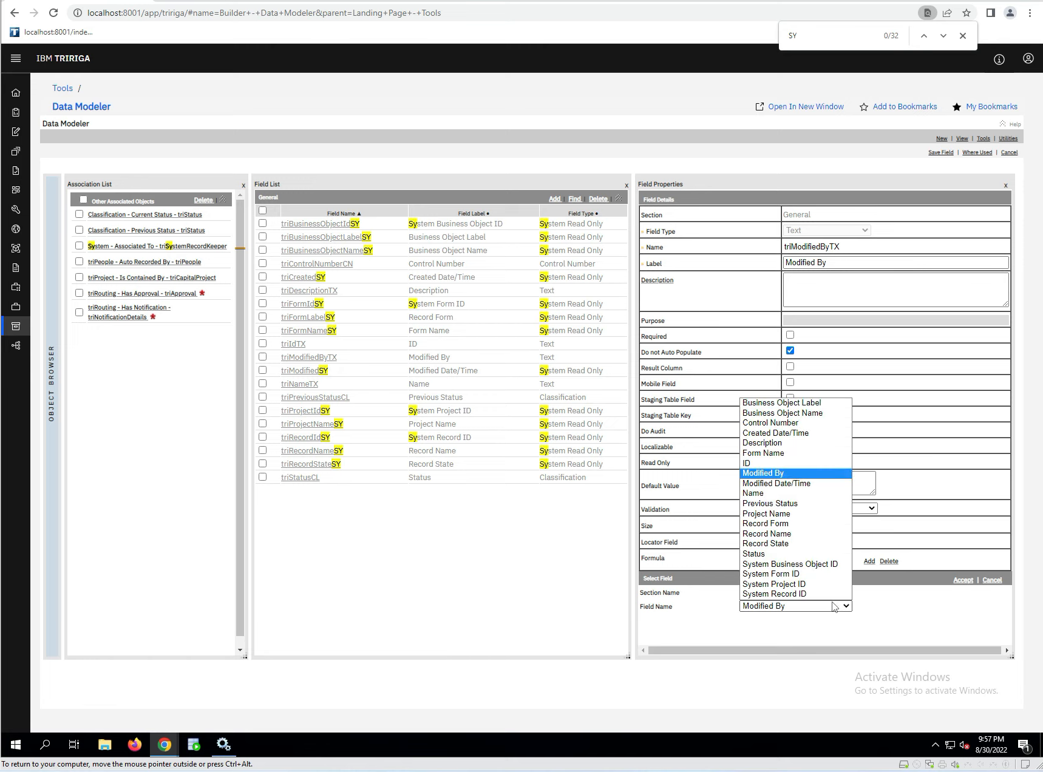
click(776, 493)
click(961, 582)
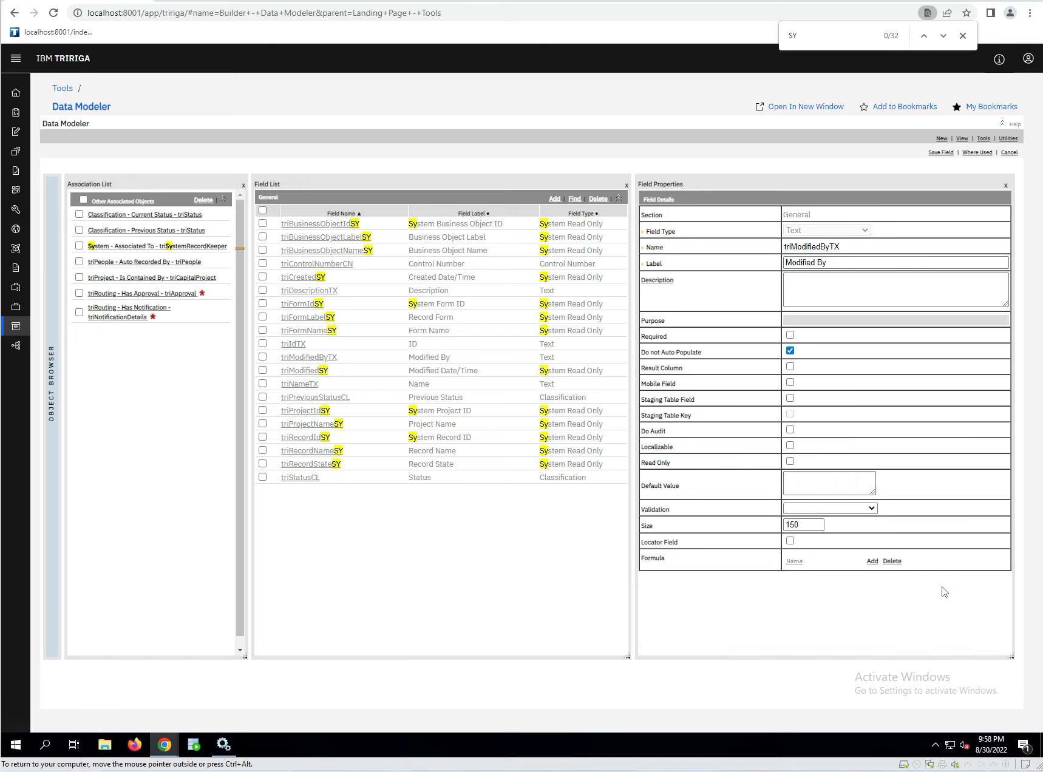
click(871, 561)
click(831, 581)
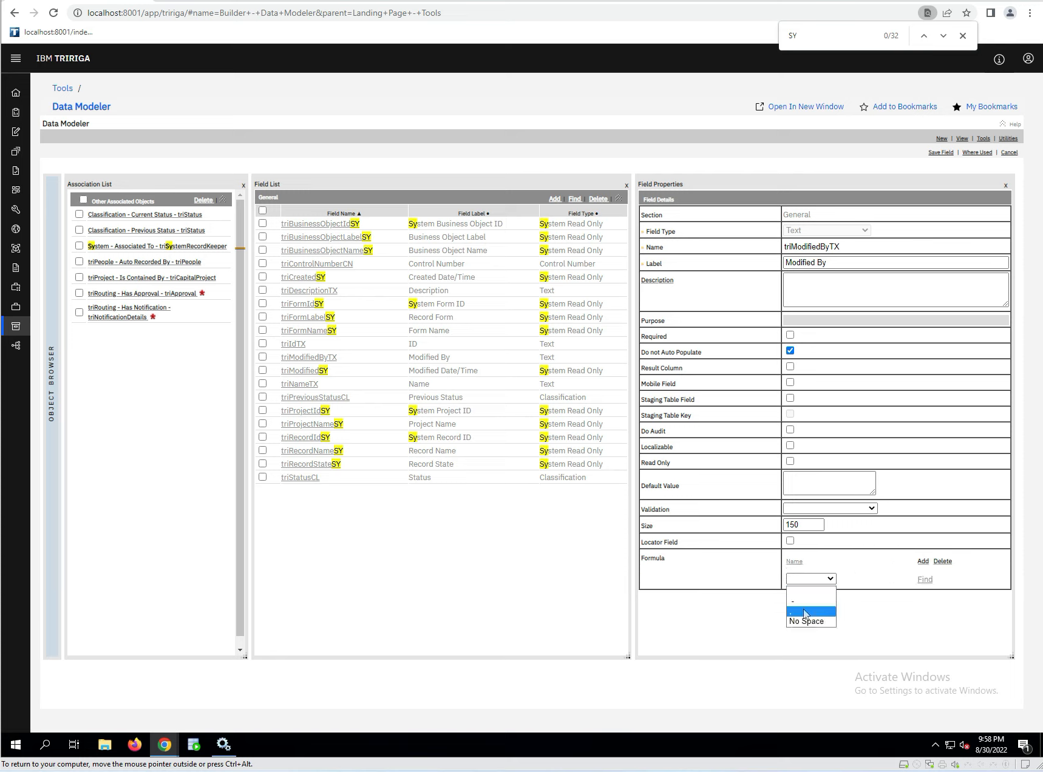
click(808, 602)
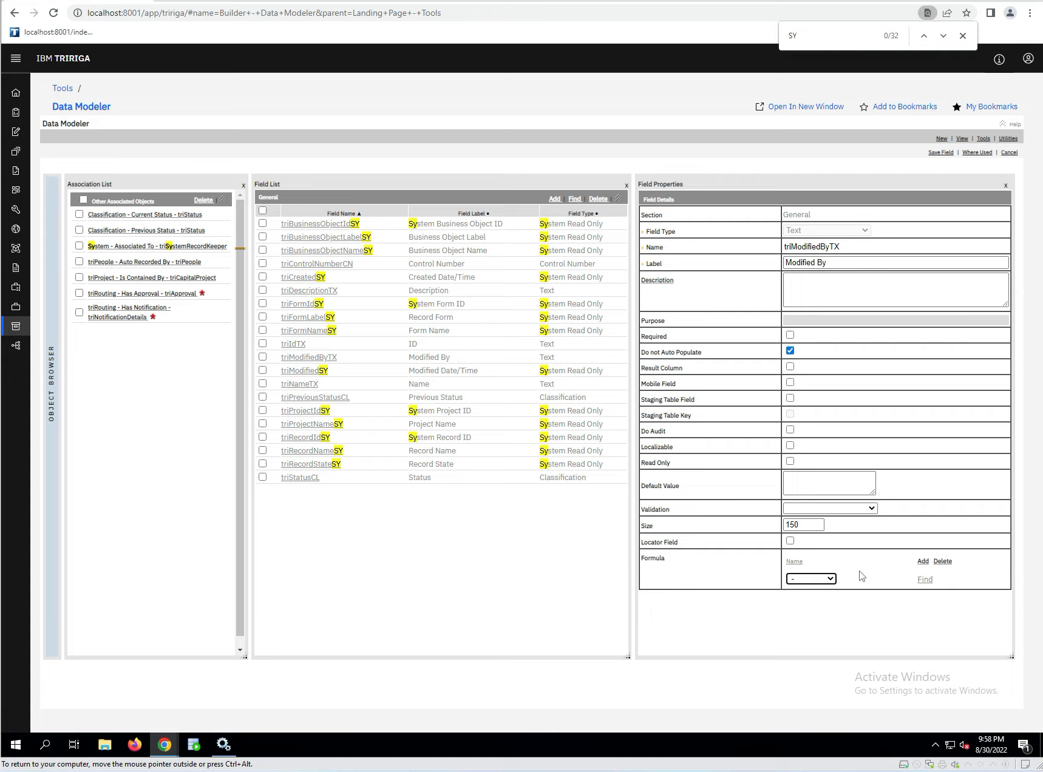
click(943, 562)
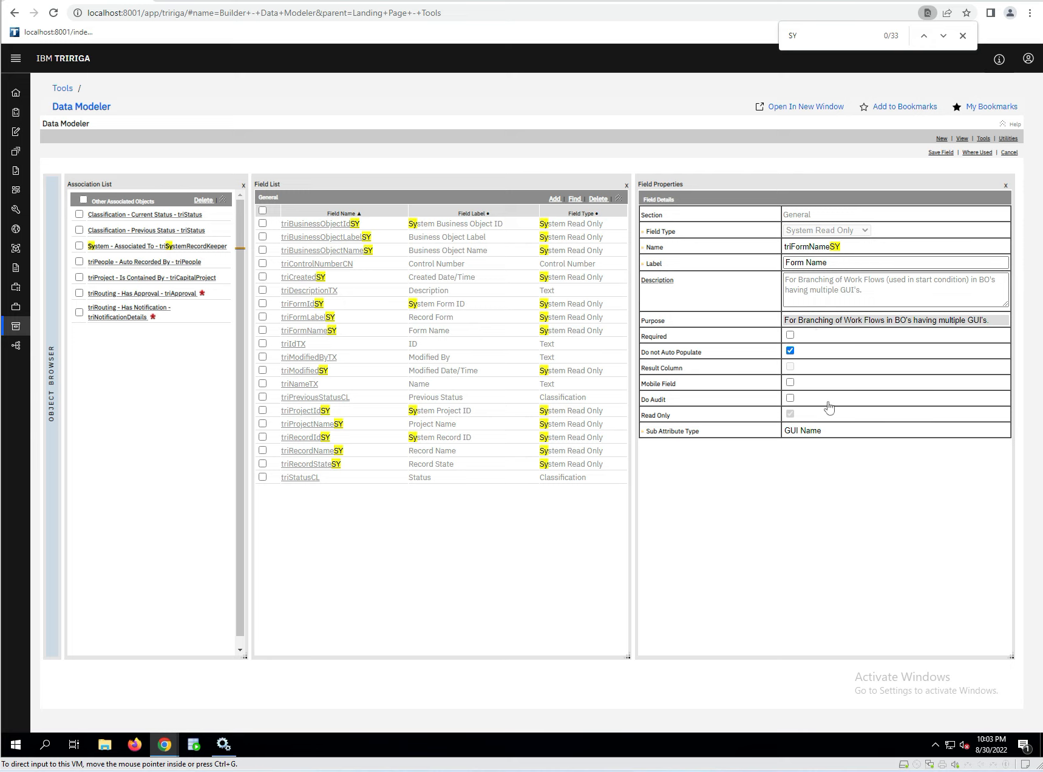
- Review the Description and Purpose texts in the triFormNameSY field properties
click(858, 290)
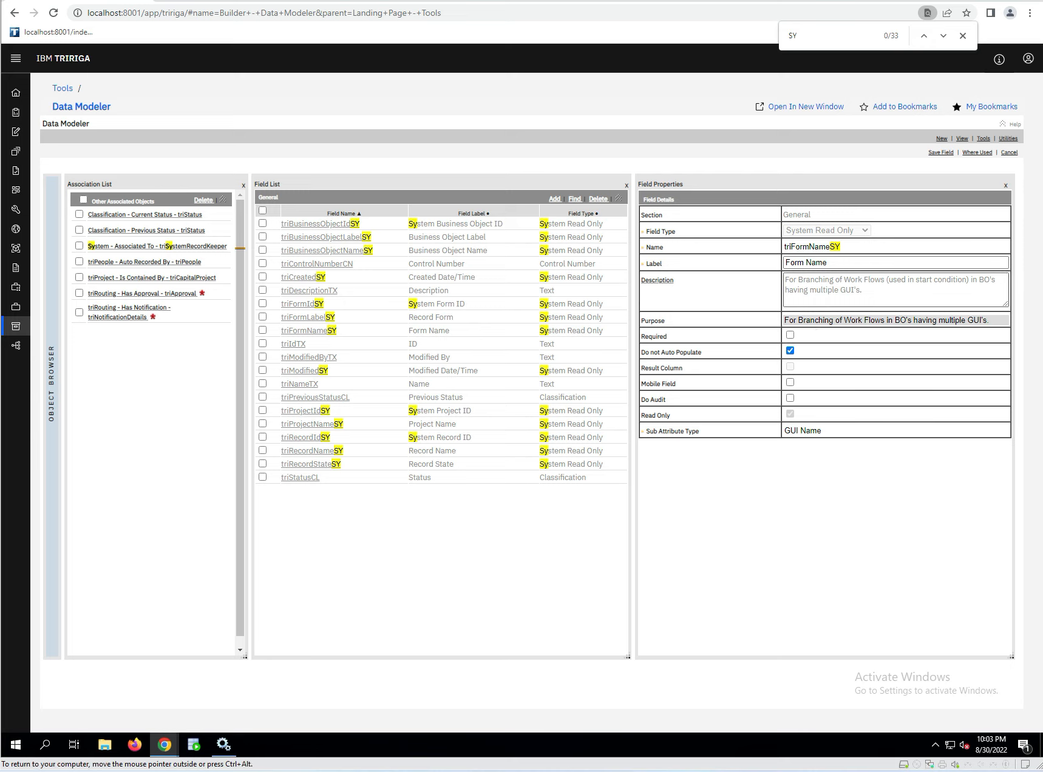
drag(858, 290, 864, 279)
click(900, 320)
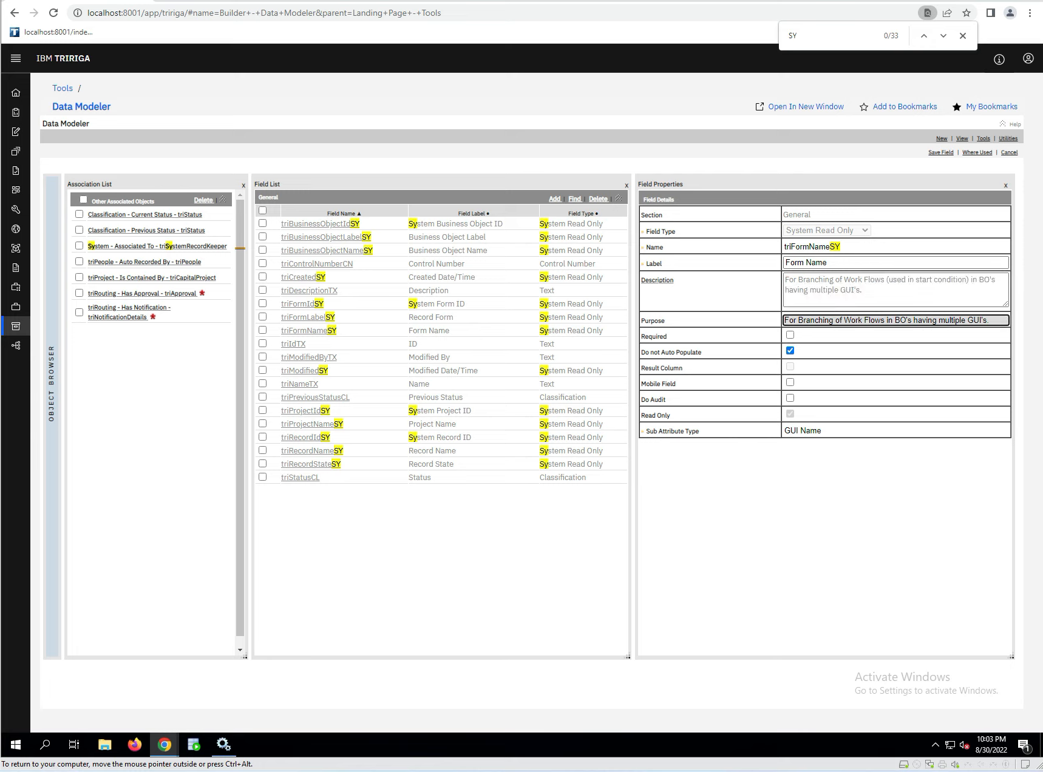
double_click(953, 319)
click(949, 290)
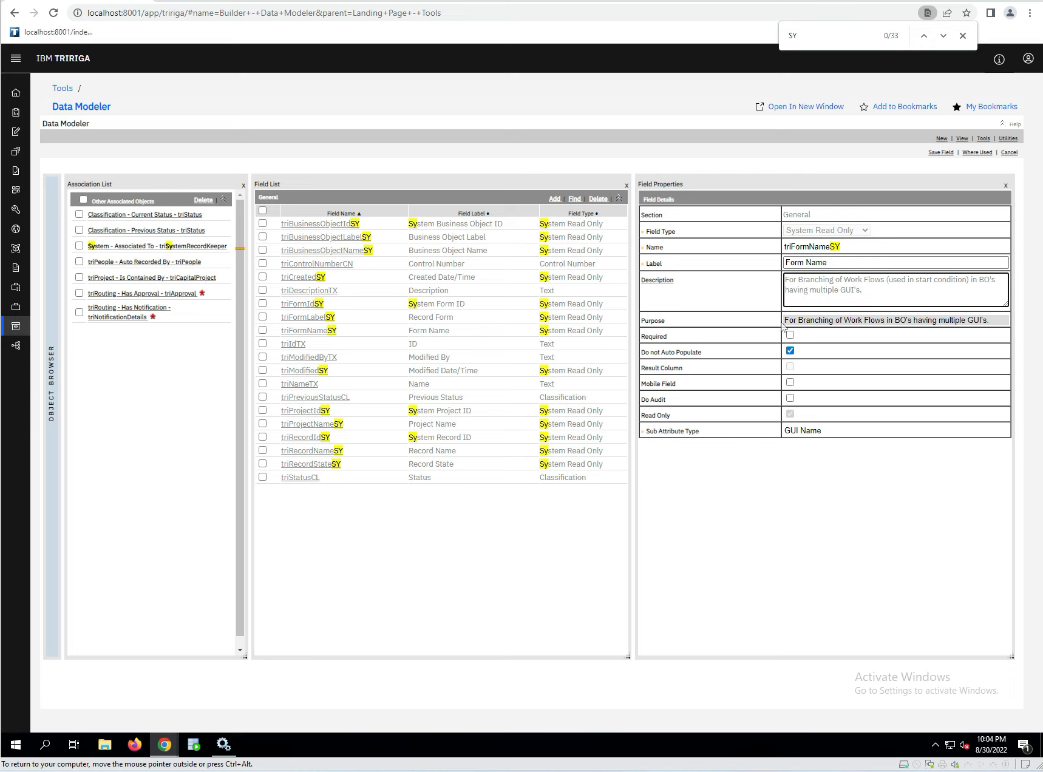
drag(782, 320, 1017, 337)
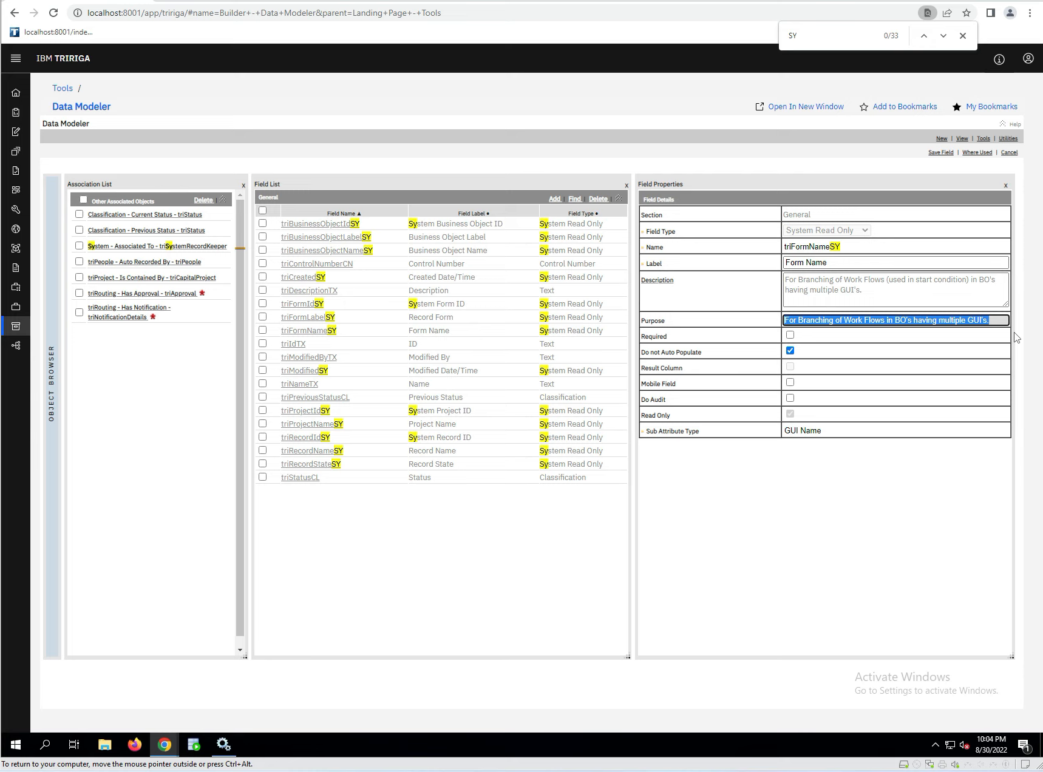
- Open the Field Description editor for triFormNameSY and inspect its Description and Purpose entries without saving
click(651, 284)
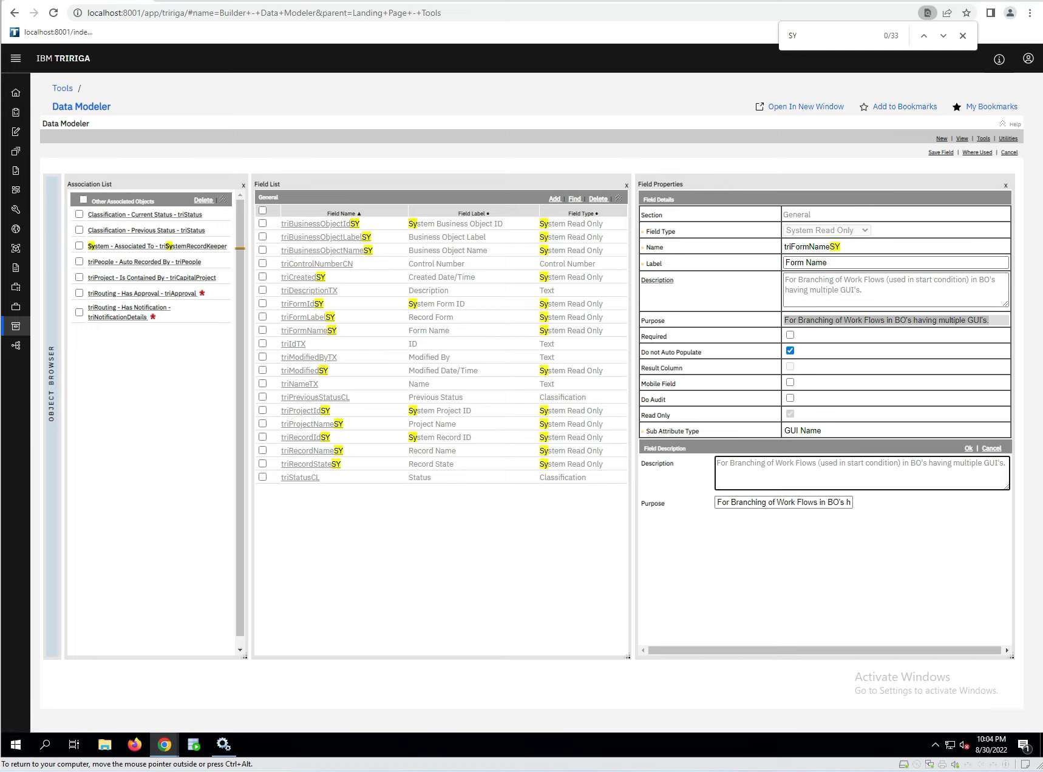
drag(725, 502, 729, 503)
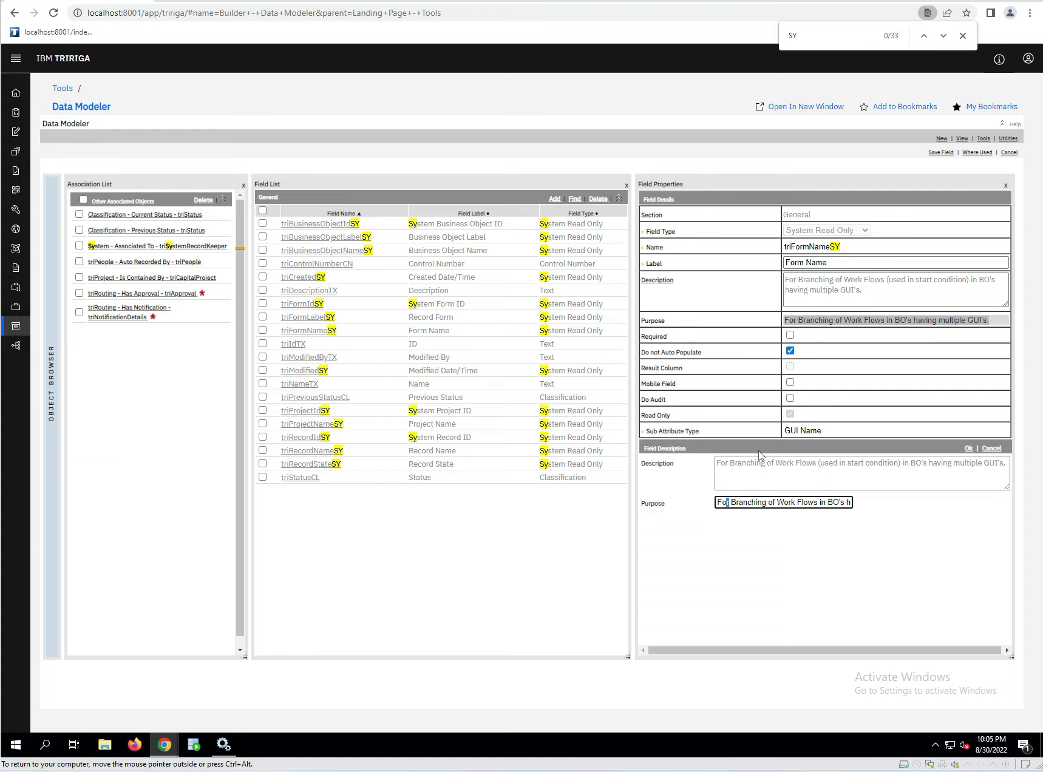
click(991, 450)
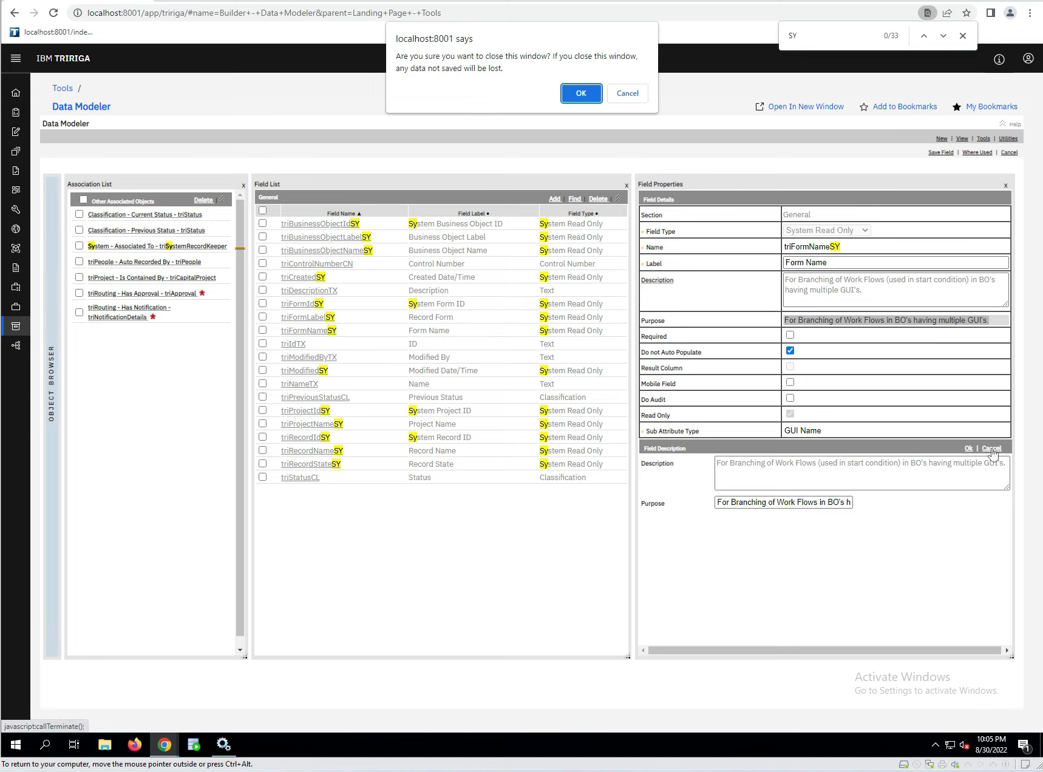
click(627, 94)
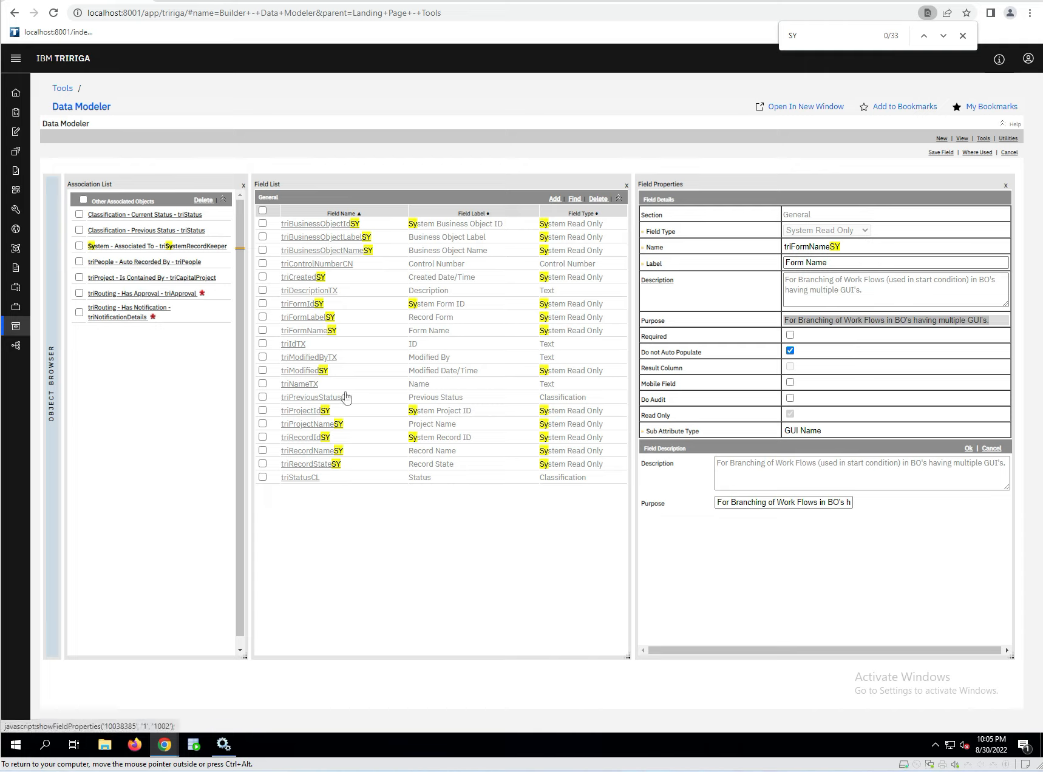
- Set the Association String of the triStatusCL field to Current Status and save the field
click(299, 477)
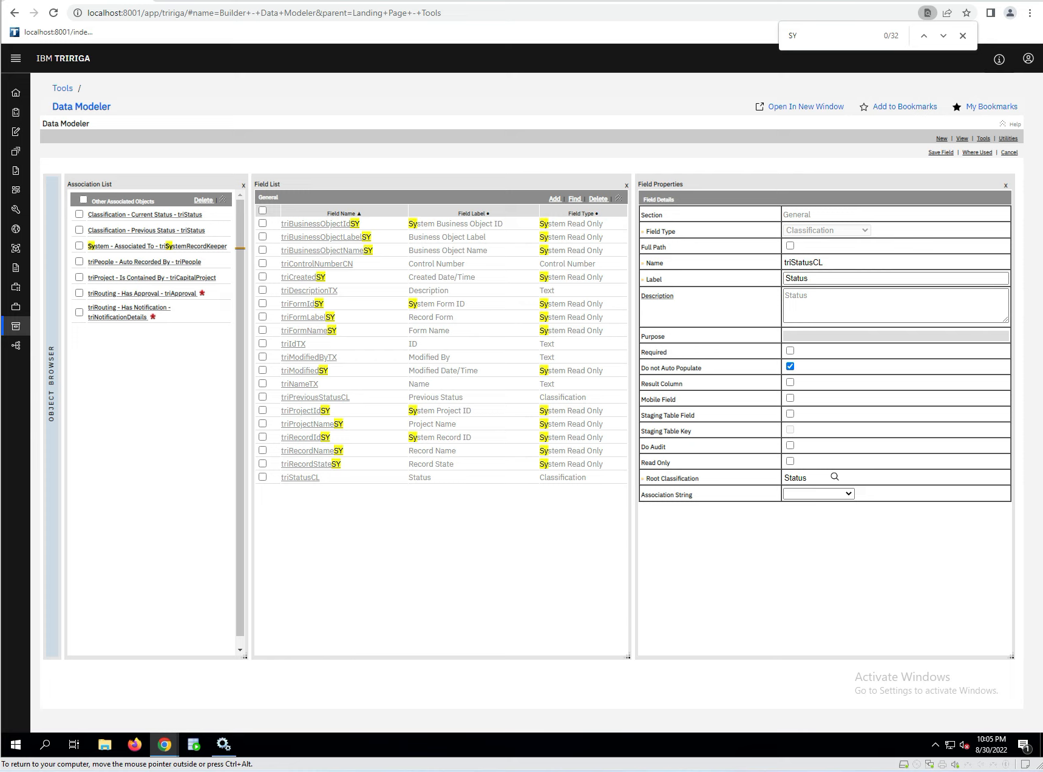
click(848, 493)
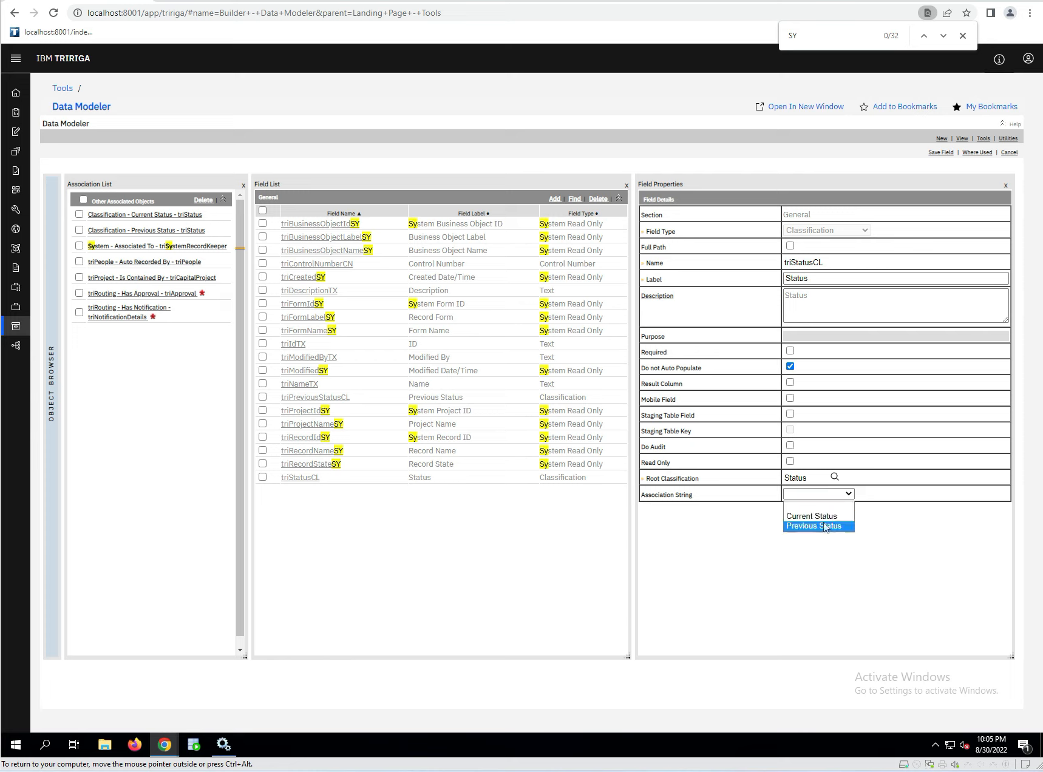
click(823, 515)
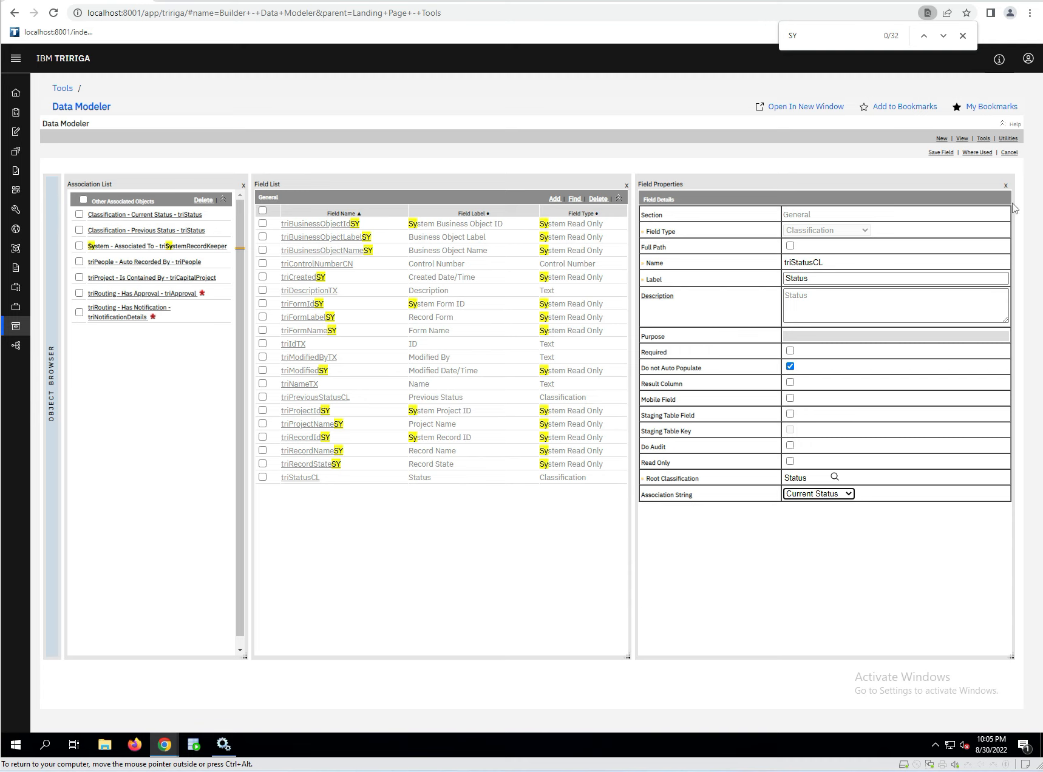
click(937, 154)
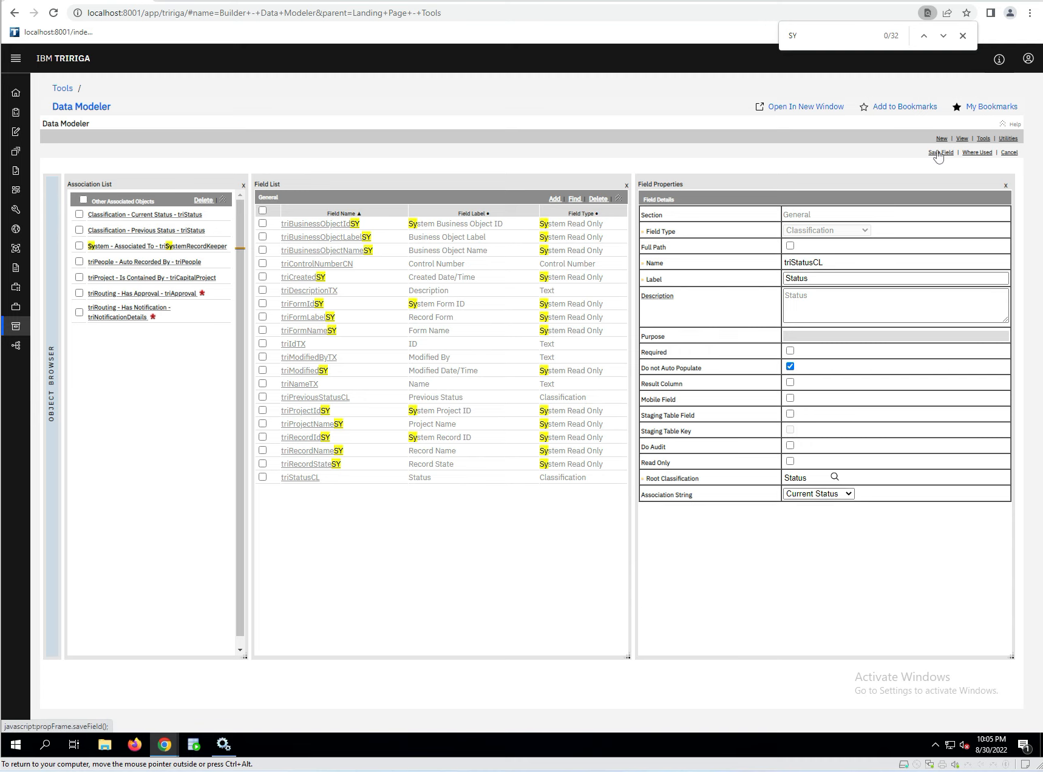
- Set the Association String of the triPreviousStatusCL field to Previous Status and save the field
click(313, 397)
click(848, 494)
click(839, 526)
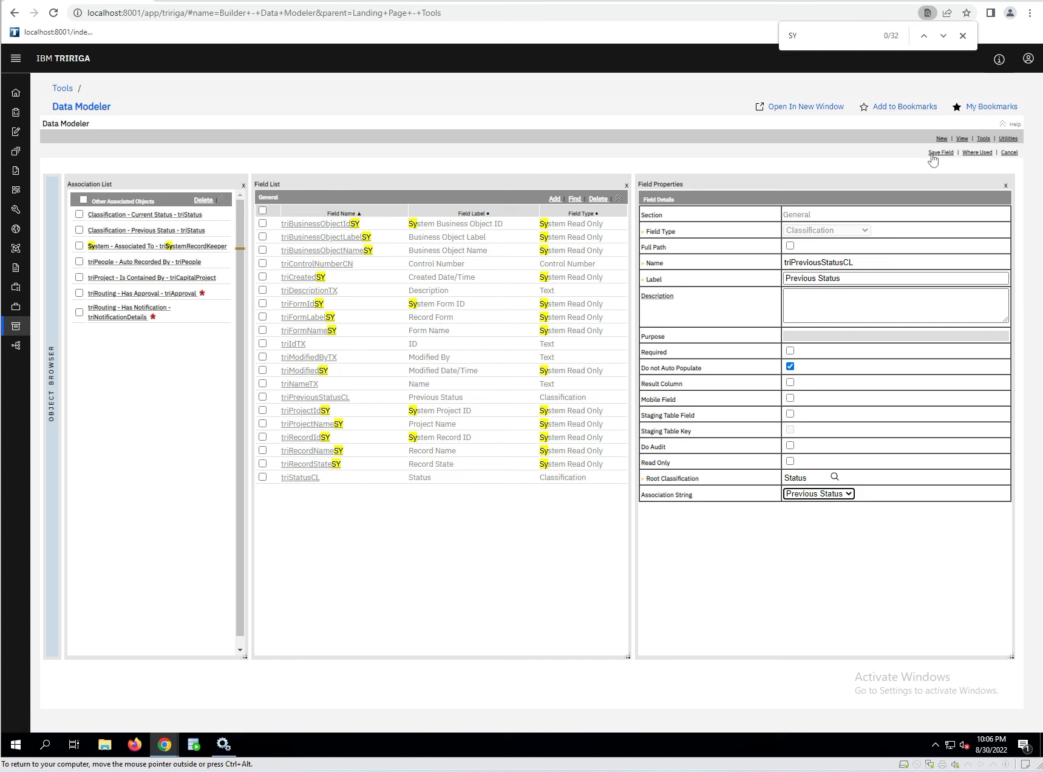
click(932, 152)
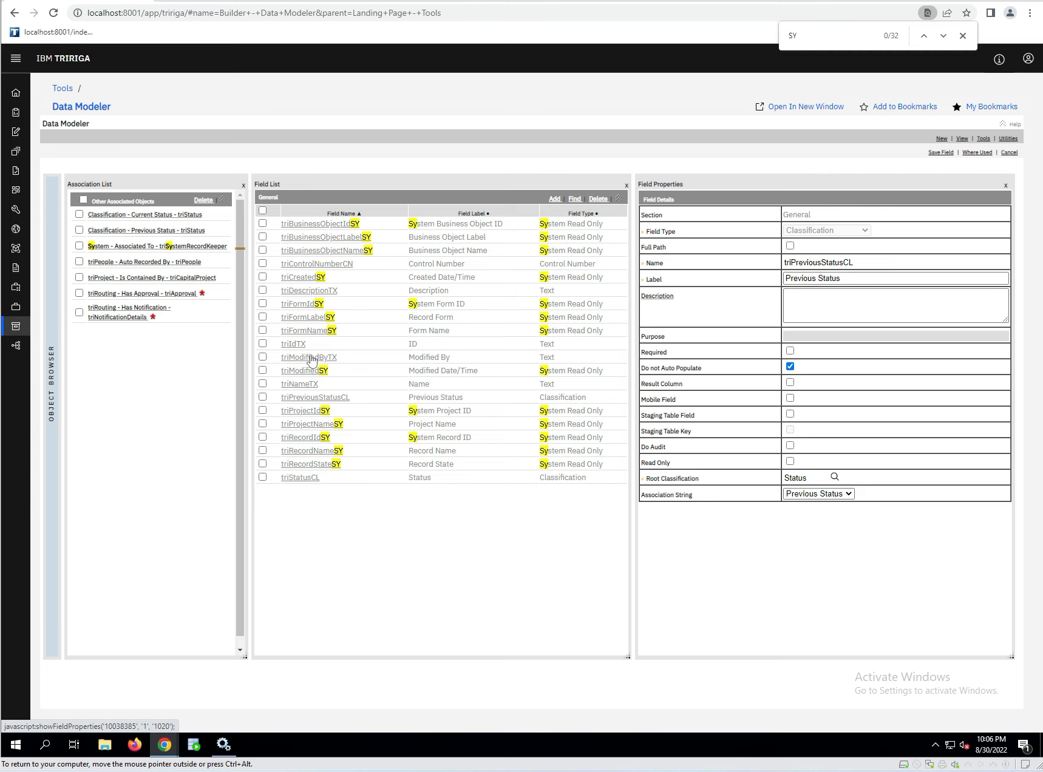
- Open the properties of the triIdTX field
click(292, 344)
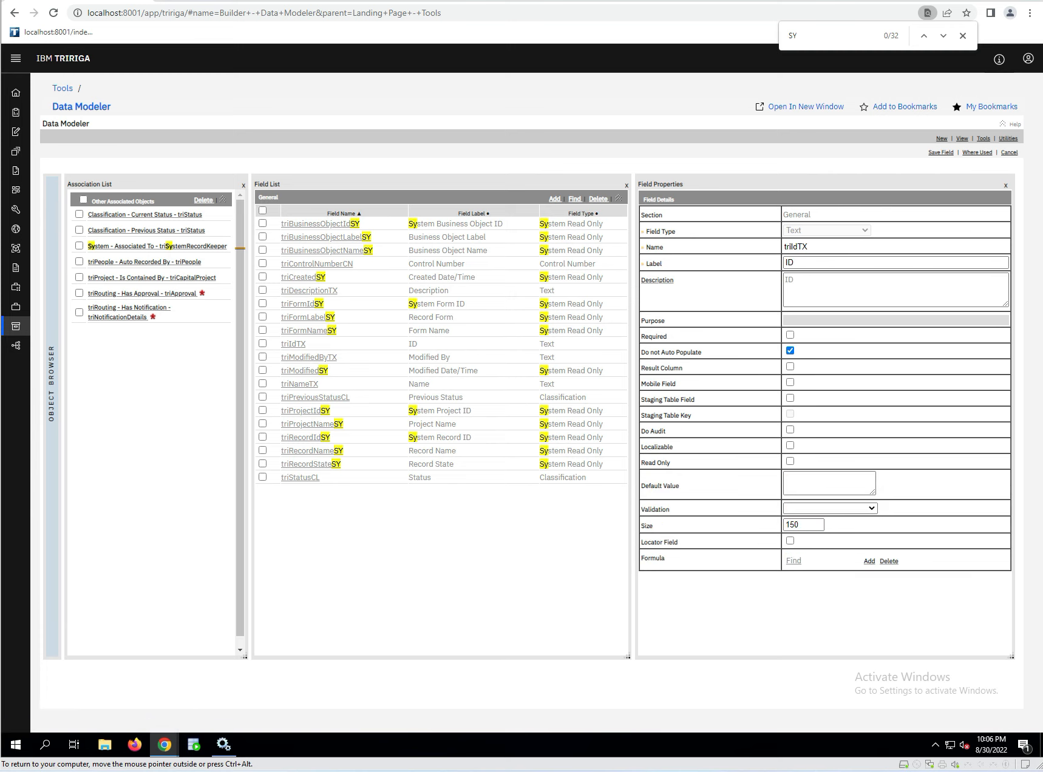